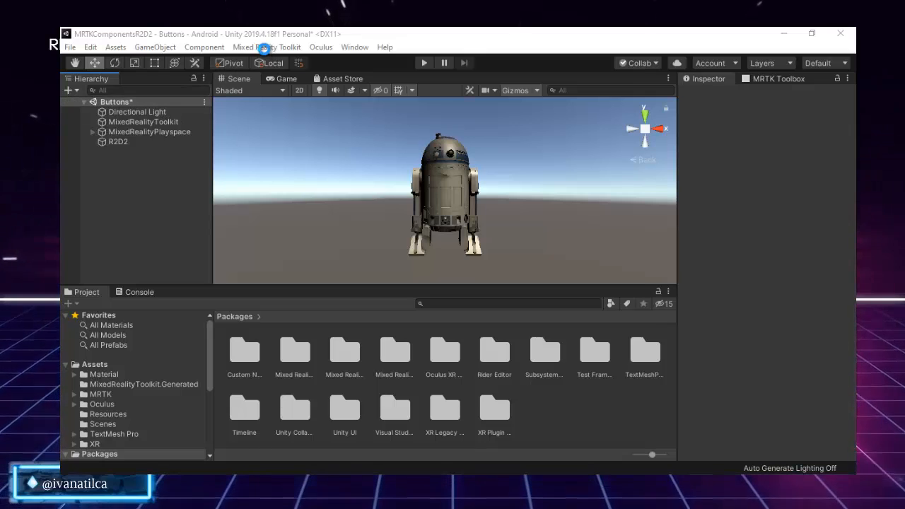
# Step: Add the Mixed Reality Toolkit to the scene and review its available configuration profiles, keeping DefaultXRSDKConfigurationProfile
pyautogui.click(263, 47)
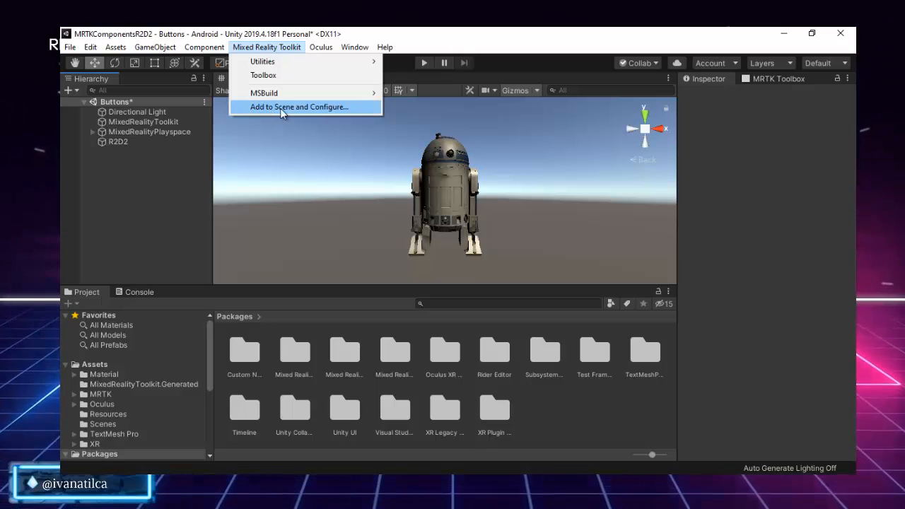
pyautogui.click(323, 106)
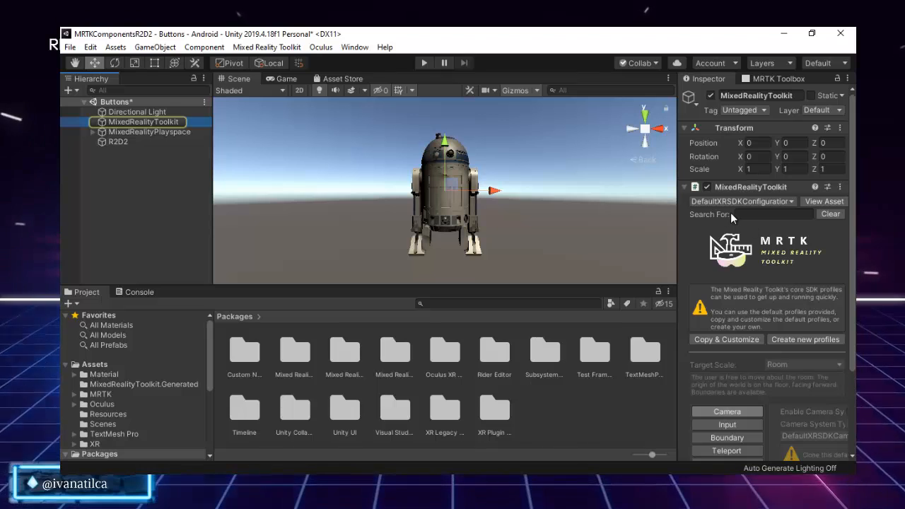
pyautogui.click(745, 202)
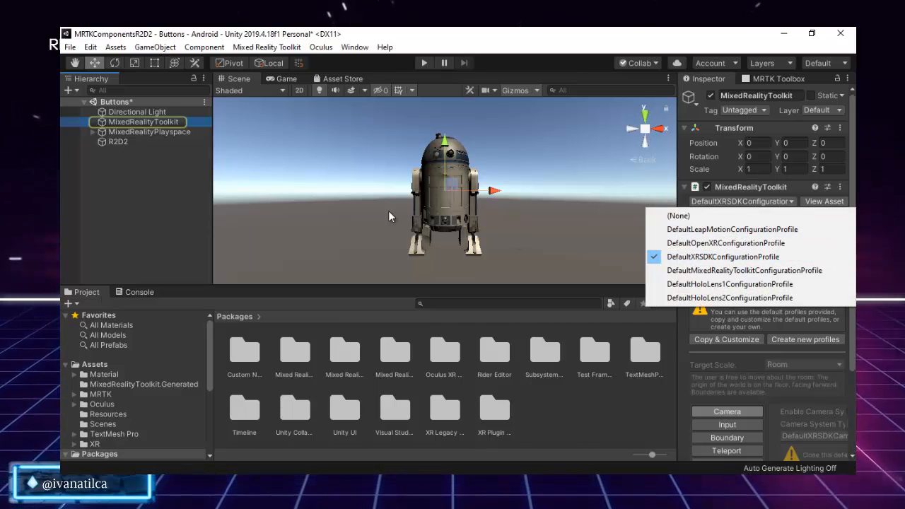
pyautogui.click(127, 180)
# Step: Check the R2D2 object's transform and save the Buttons scene
pyautogui.click(132, 141)
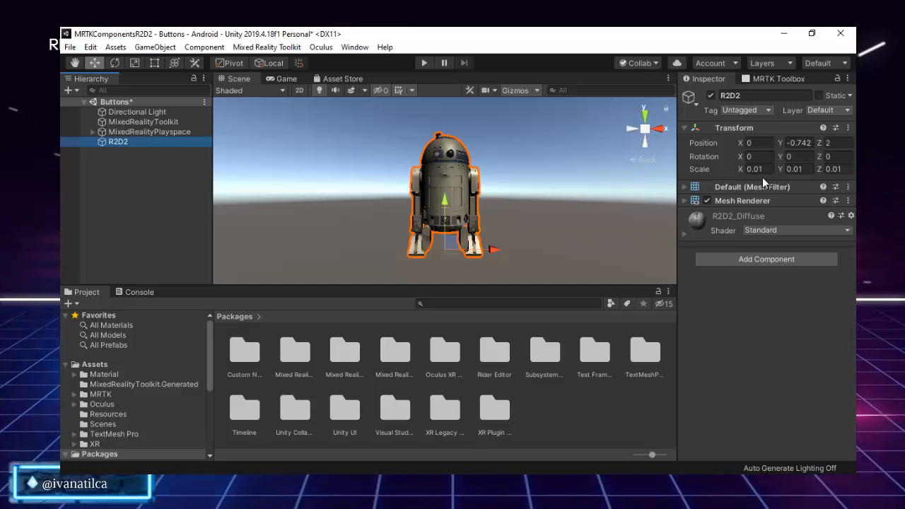
pyautogui.click(141, 166)
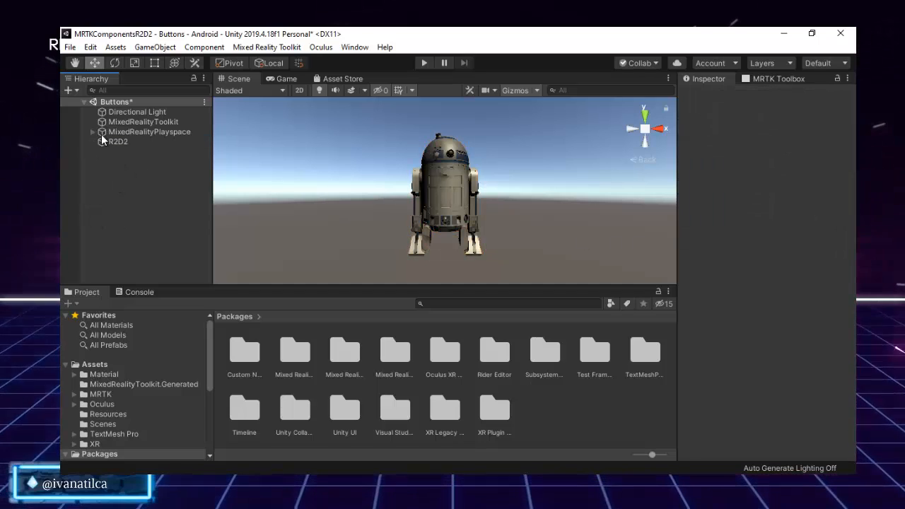
pyautogui.click(70, 47)
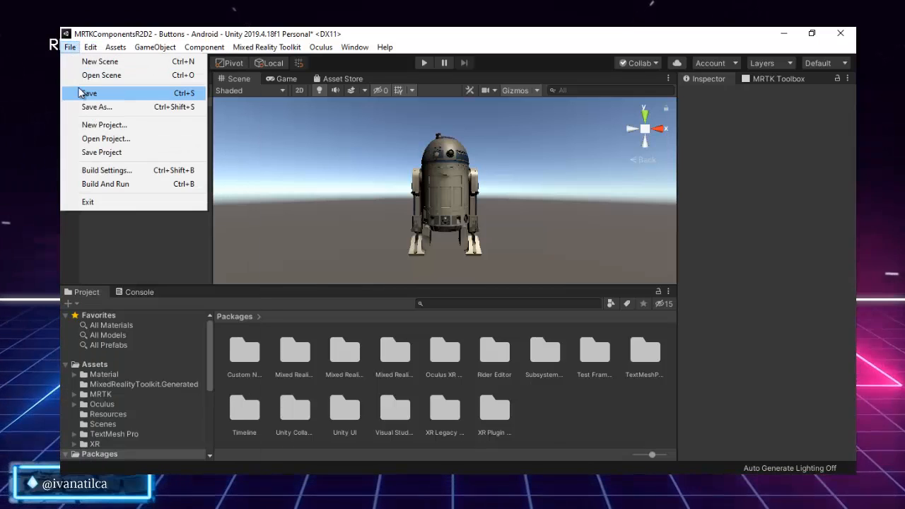
pyautogui.click(86, 92)
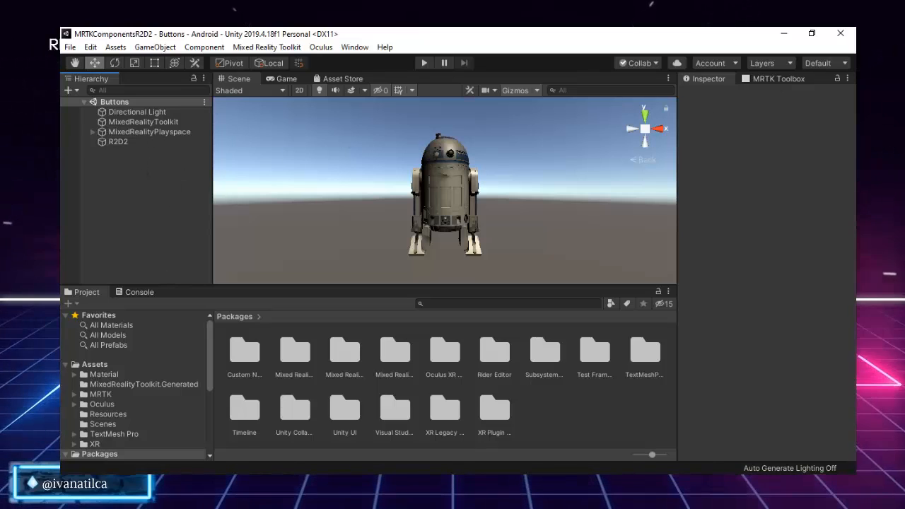
# Step: In the Microsoft Mixed Reality Feature Tool, select Mixed Reality Toolkit Foundation and Tools version 2.5.4, and close the tool without getting the features
pyautogui.moveTo(855, 97); pyautogui.dragTo(504, 57)
pyautogui.click(658, 385)
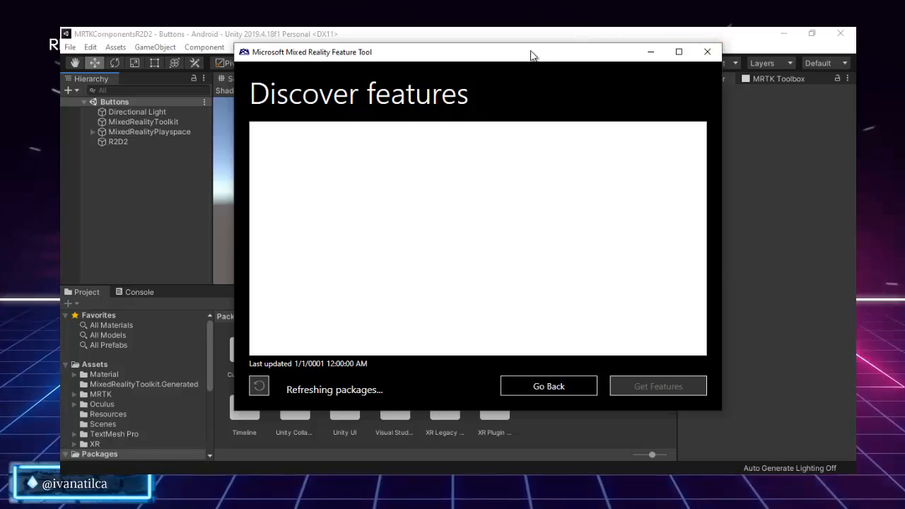
pyautogui.moveTo(531, 55); pyautogui.dragTo(488, 58)
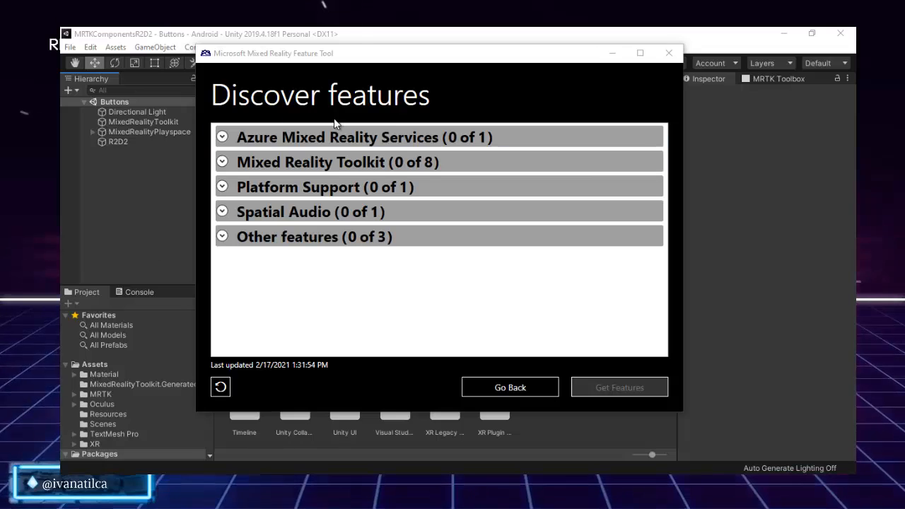
pyautogui.click(224, 162)
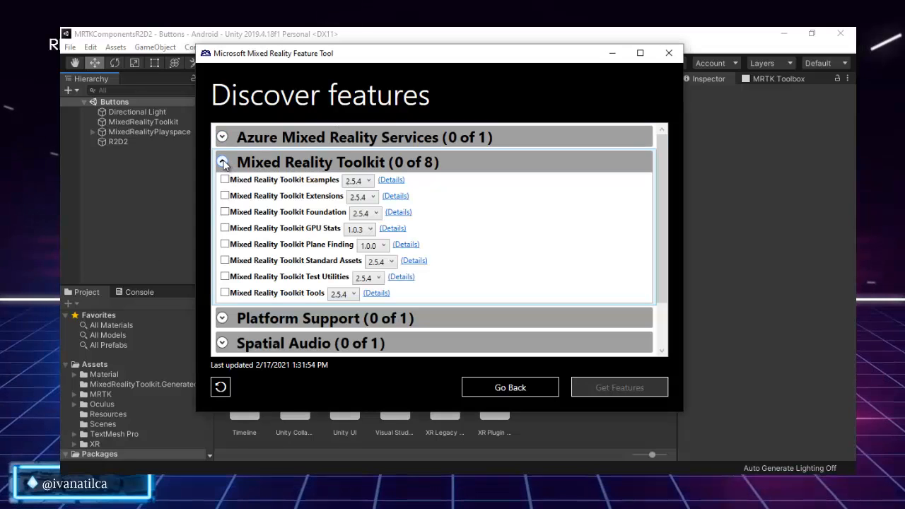
pyautogui.click(226, 213)
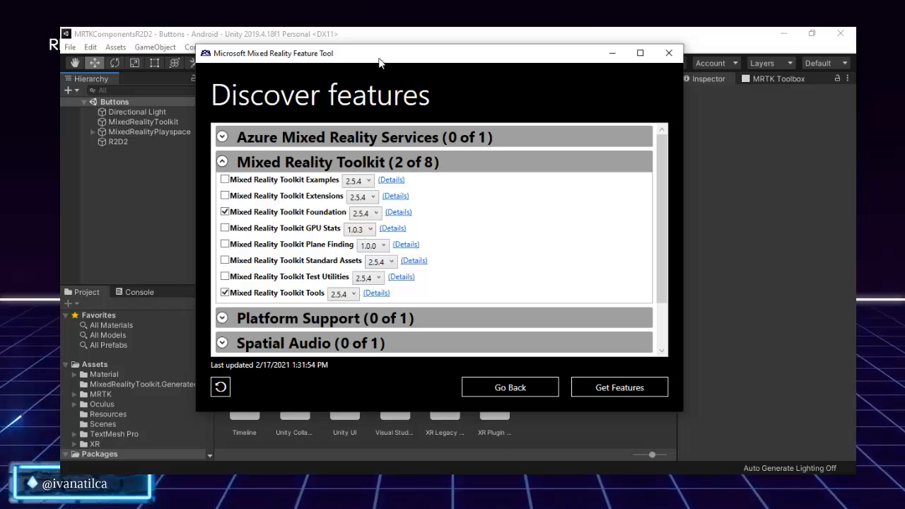
pyautogui.click(669, 54)
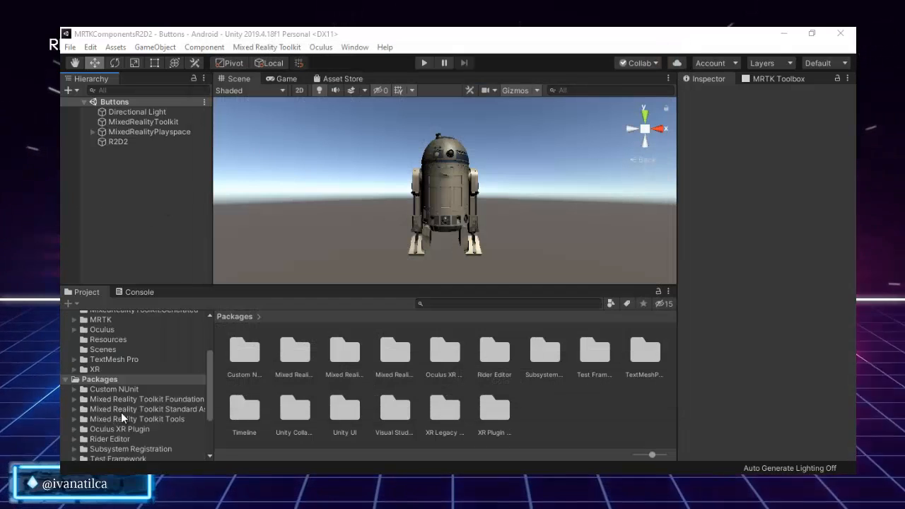
# Step: Look over the Mixed Reality Toolkit packages in the project and open the MRTK Toolbox
pyautogui.scroll(-4, 121, 412)
pyautogui.scroll(2, 136, 345)
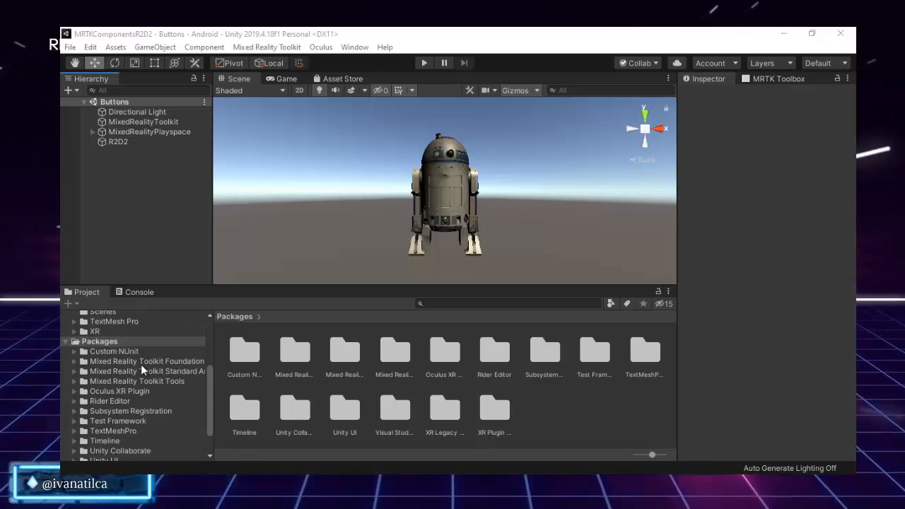
pyautogui.scroll(4, 113, 362)
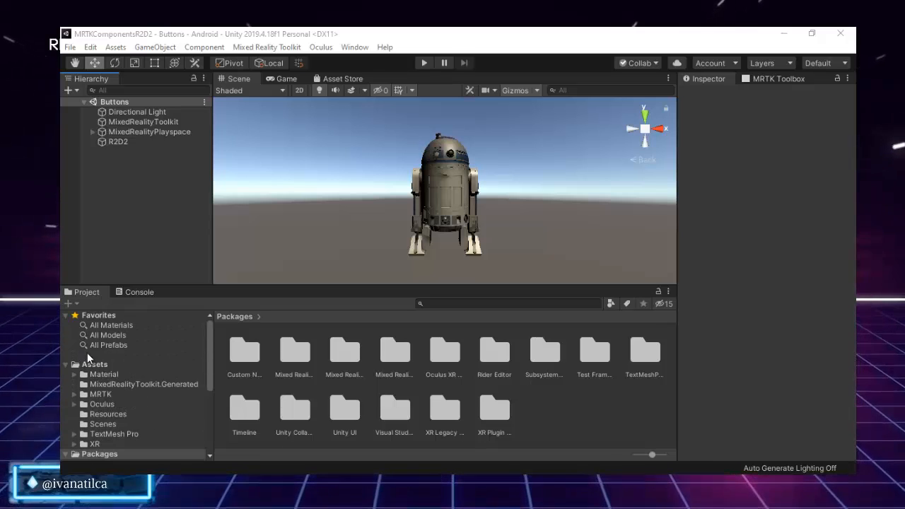
pyautogui.click(286, 47)
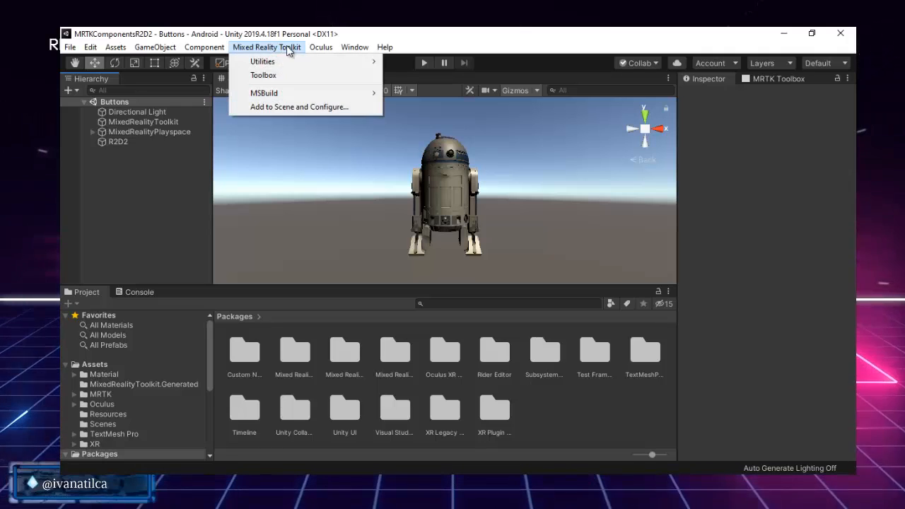
pyautogui.click(263, 76)
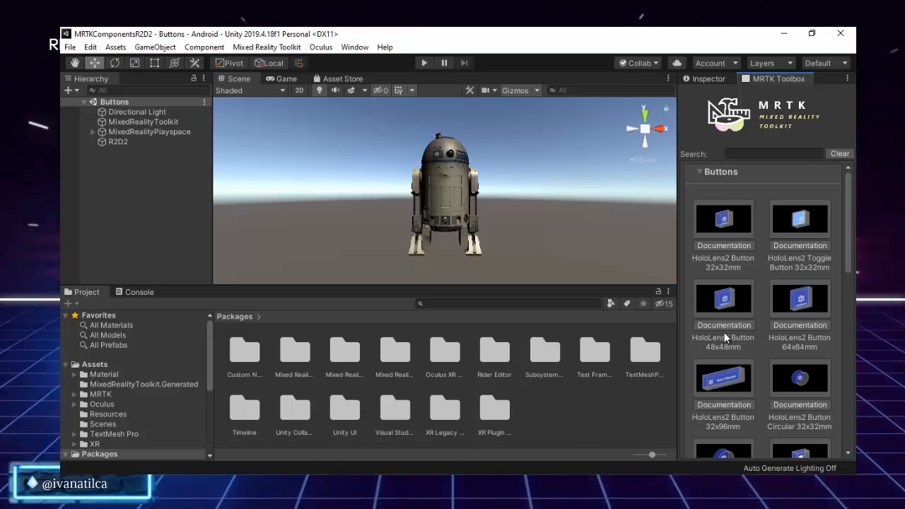
# Step: Examine the toolbox categories and the button types offered under Buttons, from the HoloLens2 variants through the generic and HoloLens1 ones
pyautogui.click(702, 173)
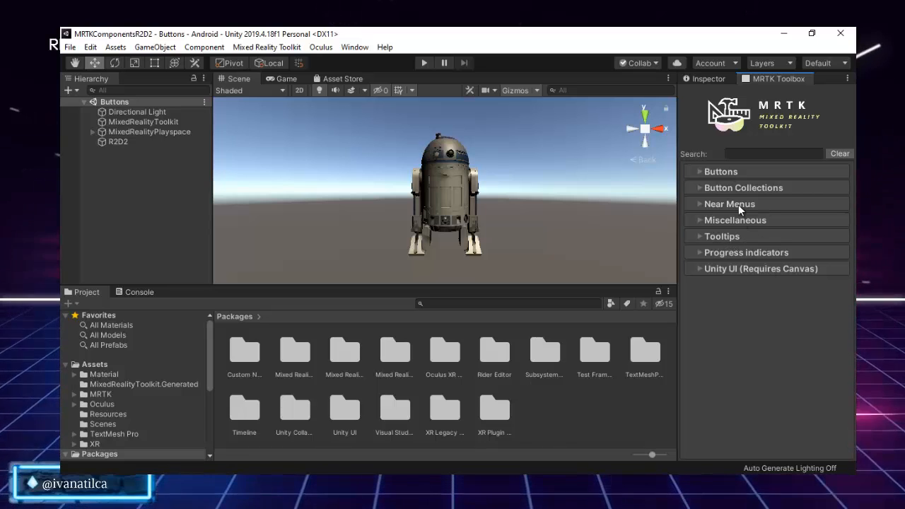
pyautogui.click(704, 171)
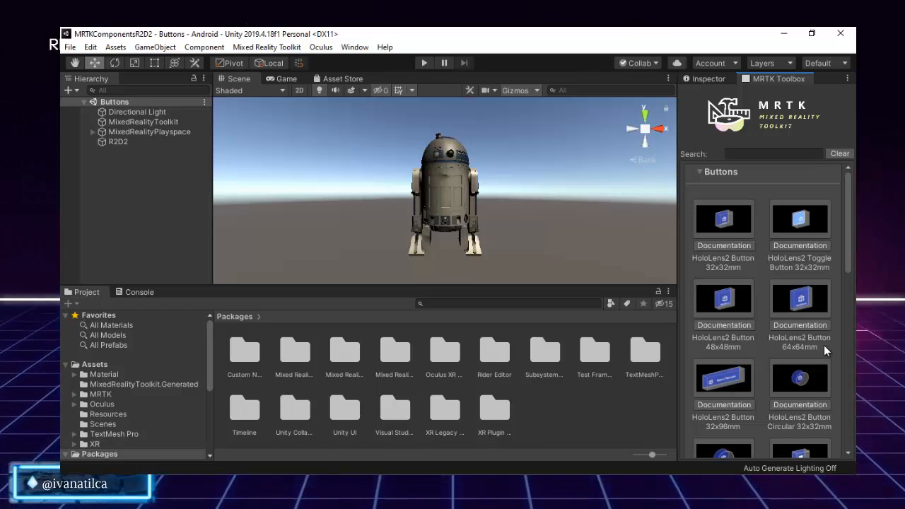
pyautogui.scroll(-2, 824, 346)
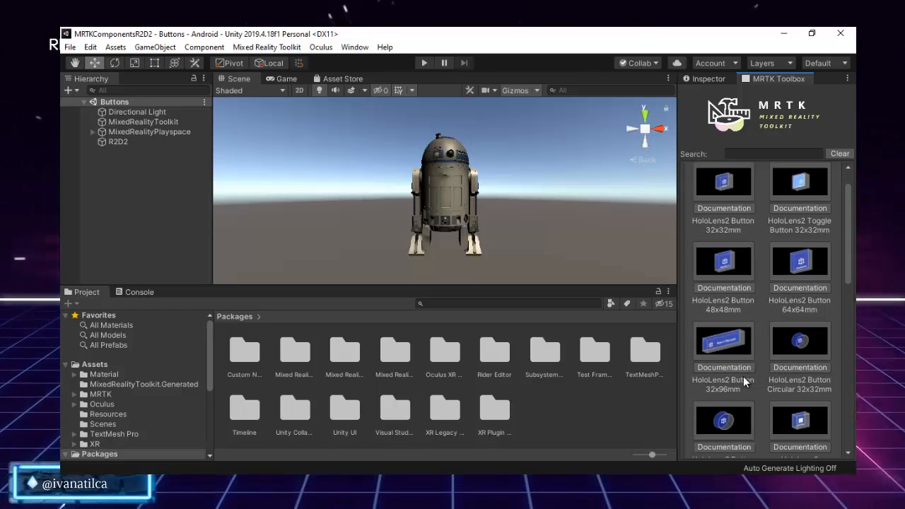
pyautogui.scroll(-2, 744, 382)
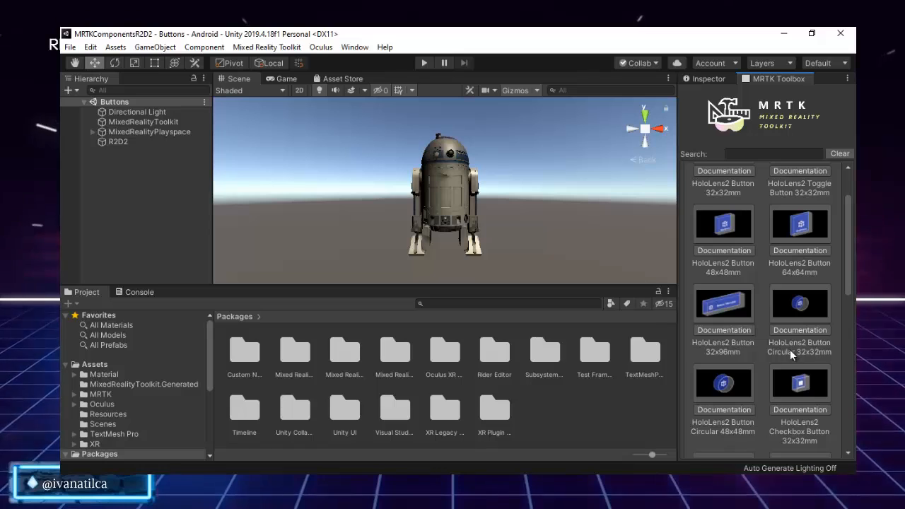
pyautogui.scroll(-2, 803, 312)
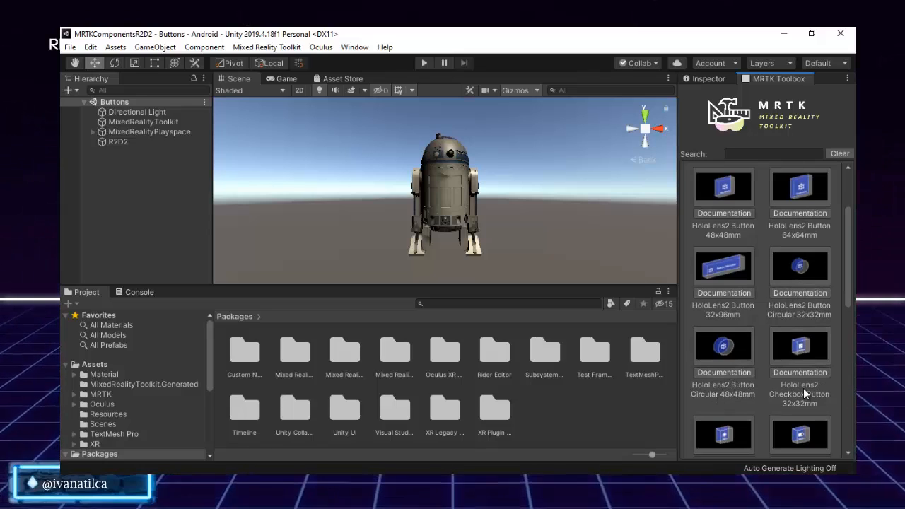
pyautogui.scroll(-1, 814, 368)
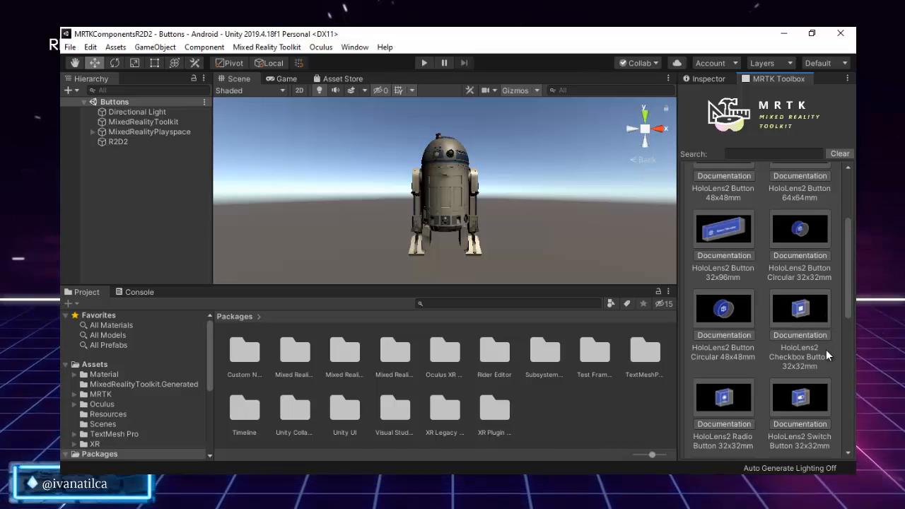
pyautogui.scroll(-1, 806, 357)
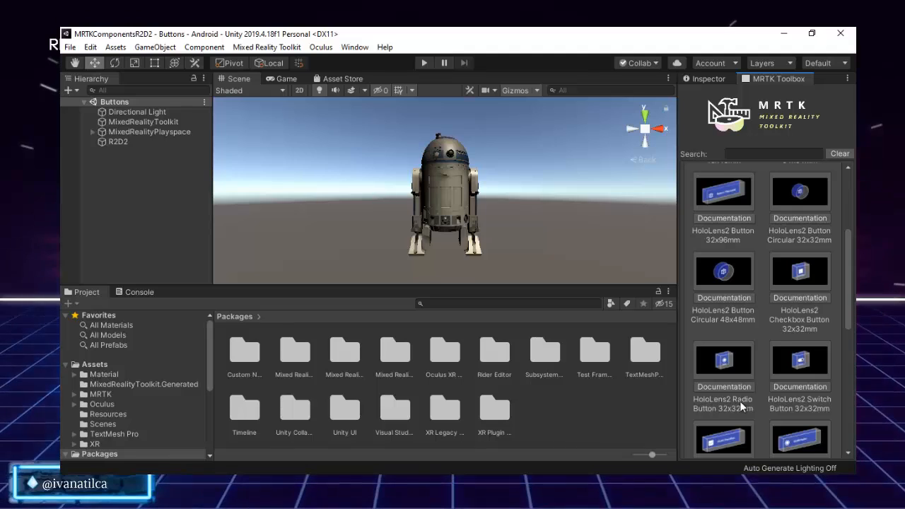
pyautogui.scroll(-1, 749, 382)
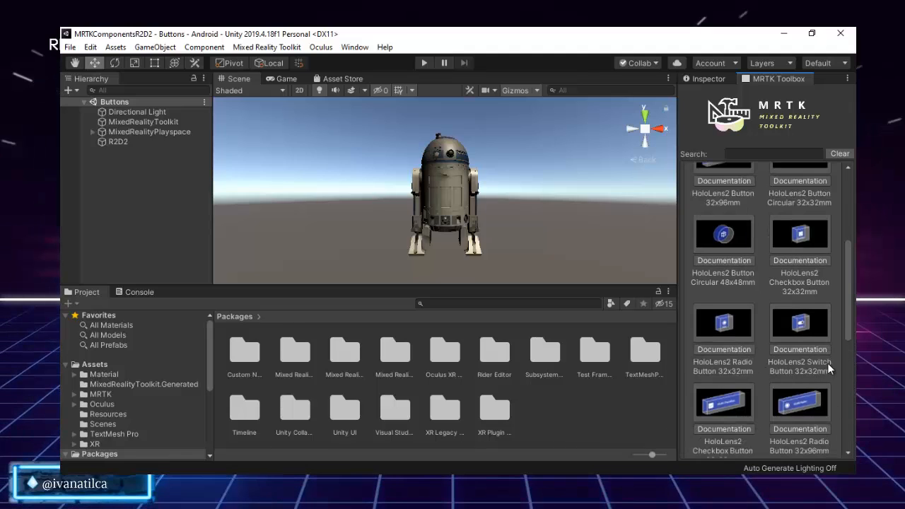
pyautogui.scroll(-1, 827, 363)
pyautogui.scroll(-1, 715, 407)
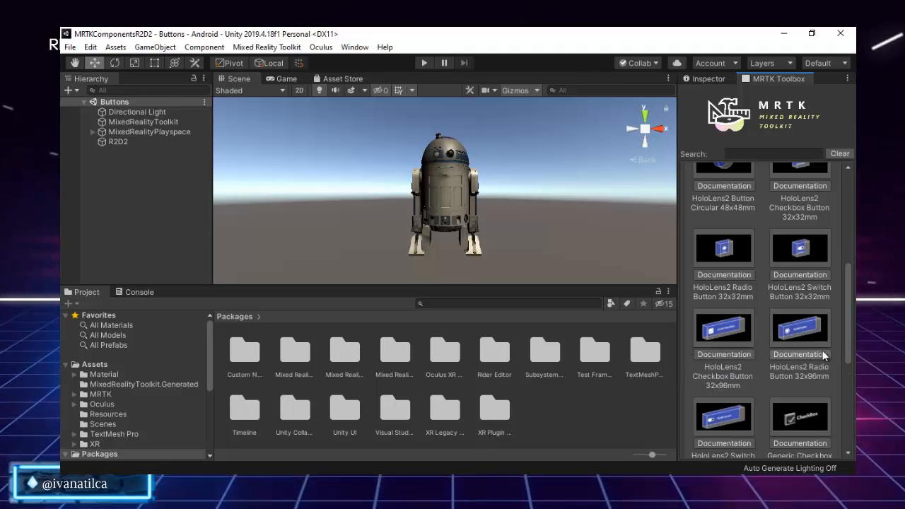
pyautogui.scroll(-2, 823, 350)
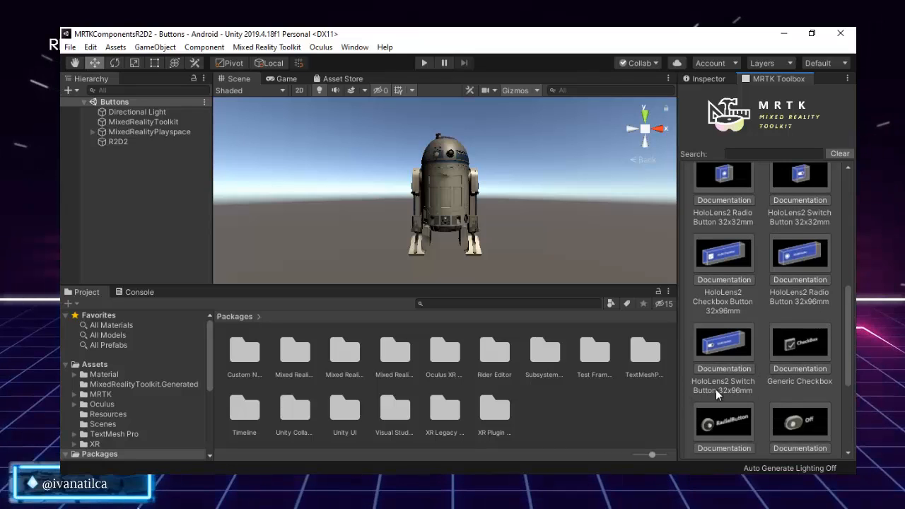
pyautogui.scroll(-2, 792, 354)
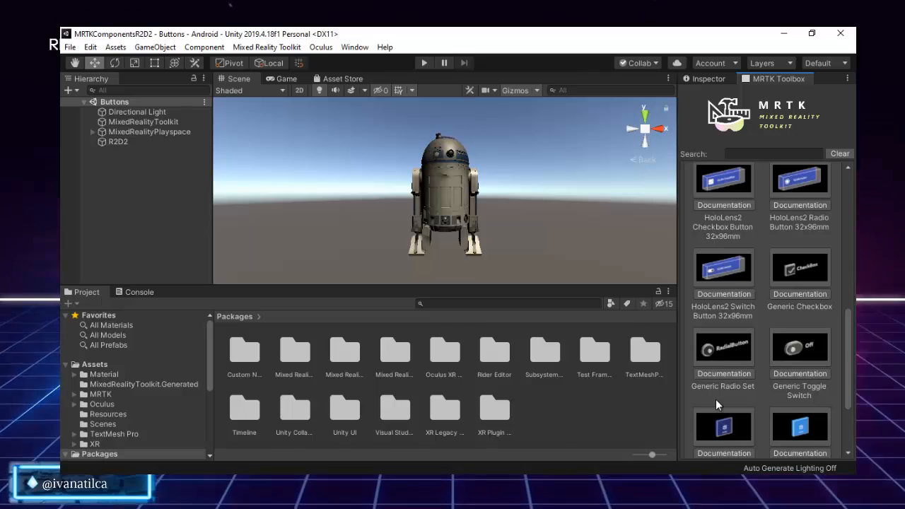
pyautogui.scroll(-1, 778, 392)
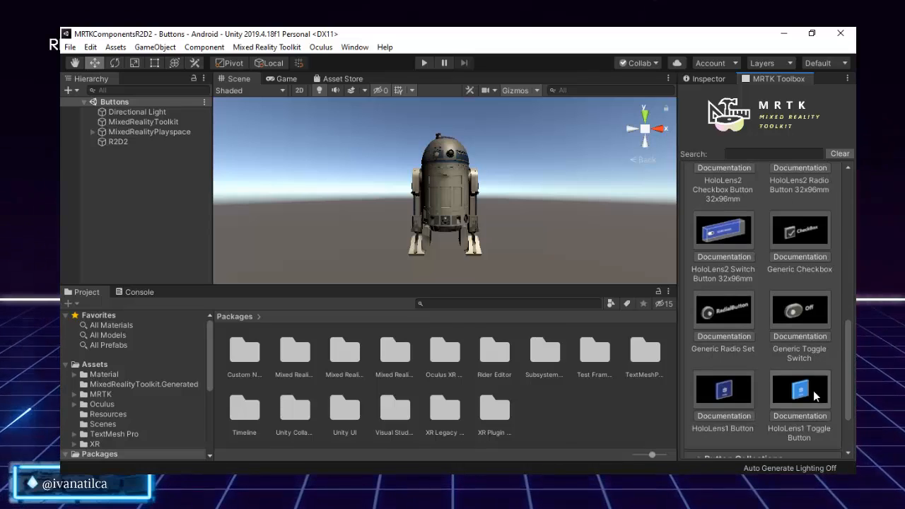
pyautogui.scroll(-1, 818, 360)
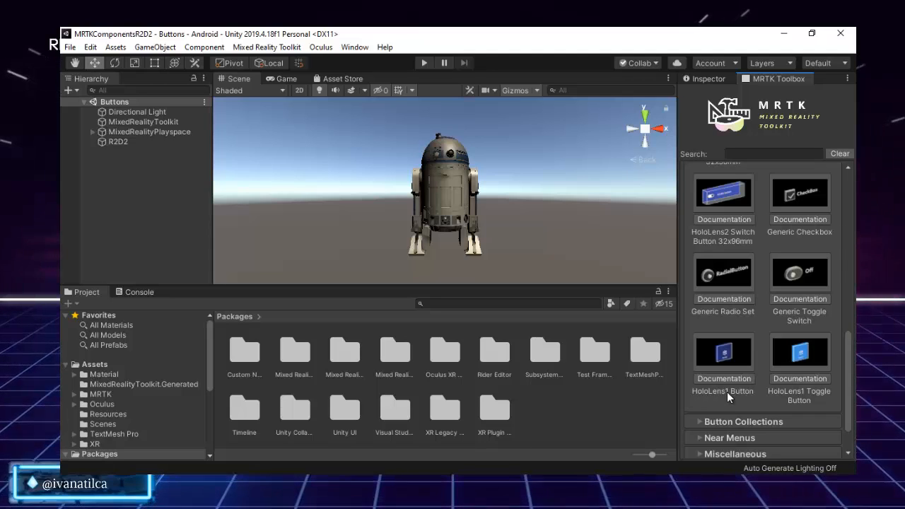
pyautogui.scroll(10, 827, 375)
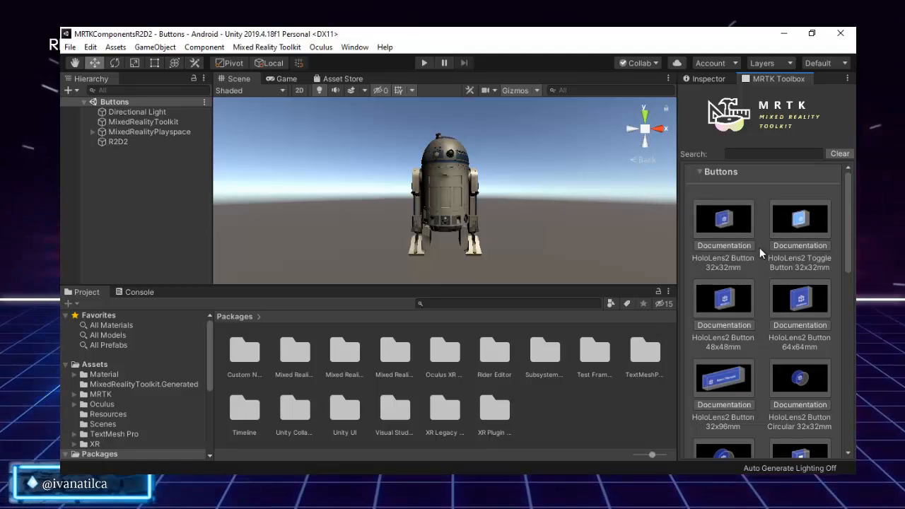
# Step: Add a HoloLens2 Button 32x32mm to the scene and check its placement relative to R2D2 from above and in the game view
pyautogui.click(709, 225)
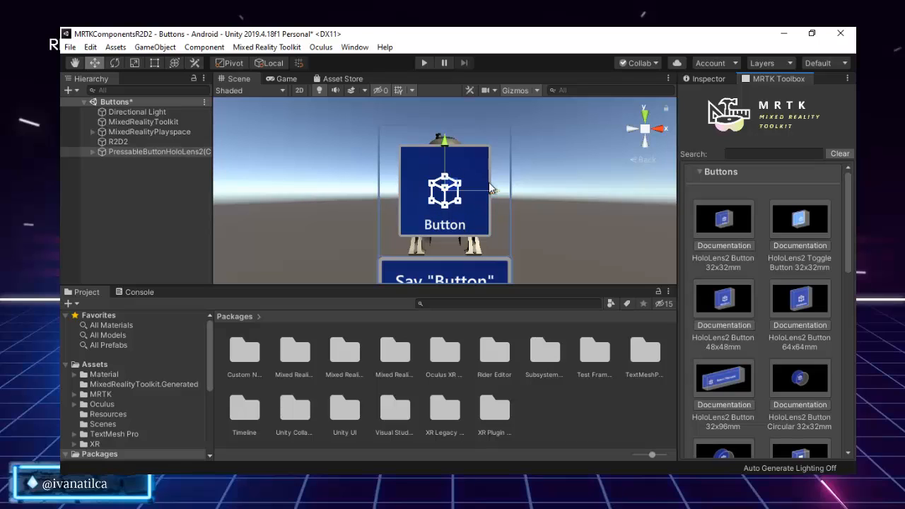
pyautogui.scroll(-5, 445, 188)
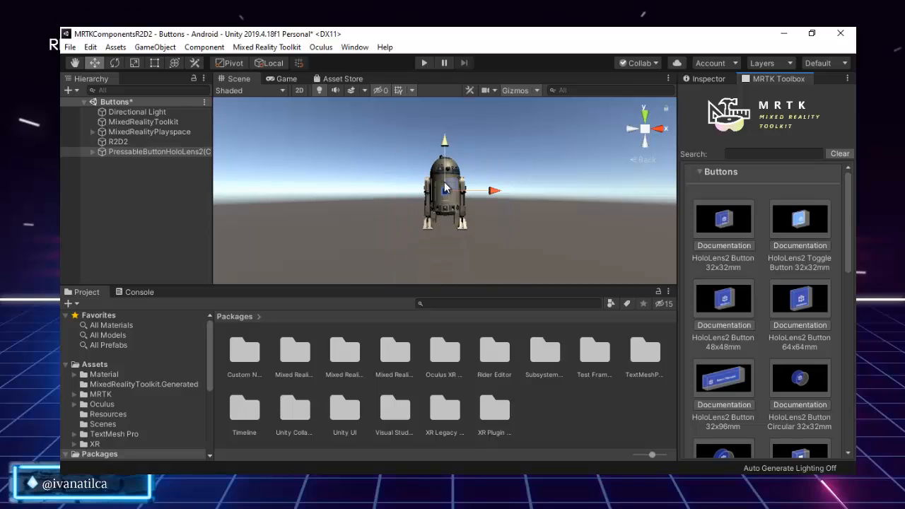
pyautogui.click(644, 112)
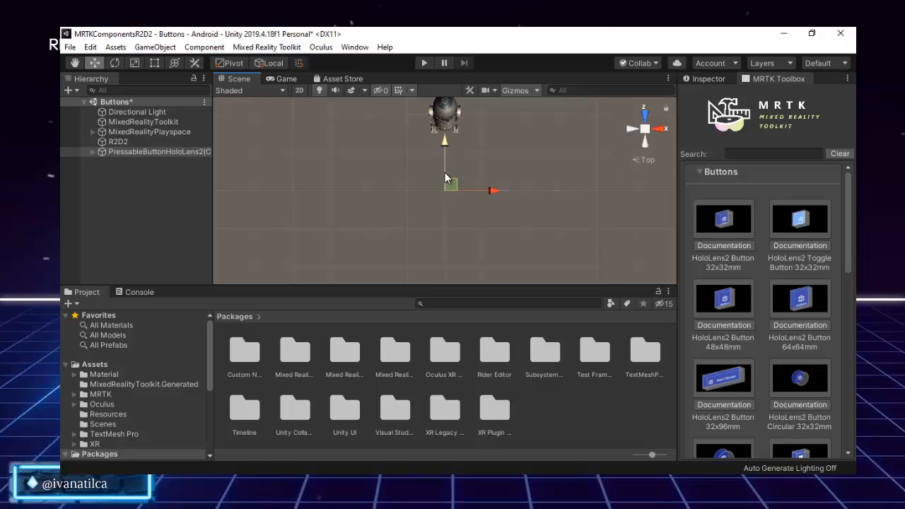
pyautogui.click(285, 78)
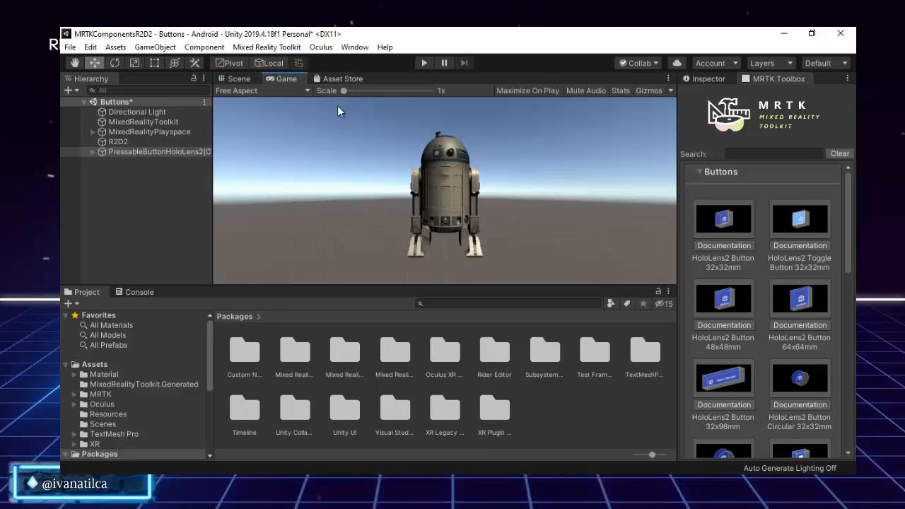
pyautogui.click(233, 78)
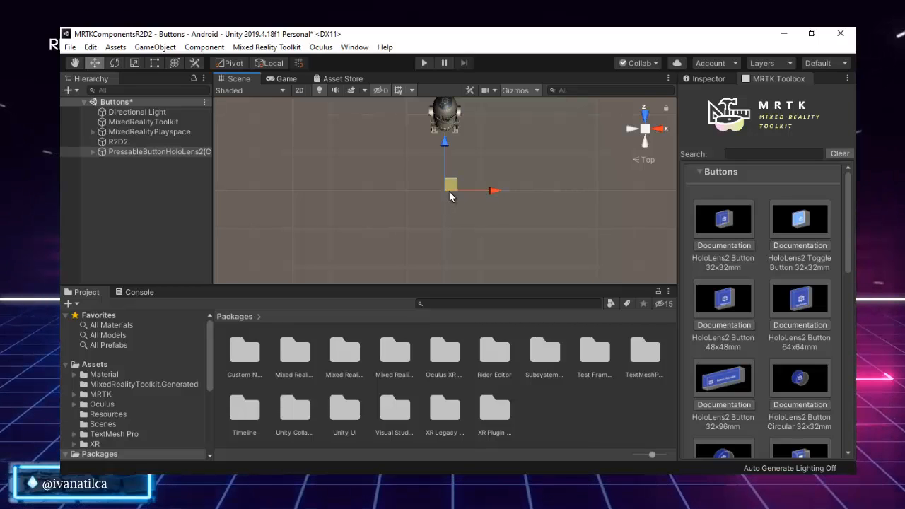
# Step: Move the HoloLens2 button towards R2D2, check it in the game view, and set its Z position to 0.2
pyautogui.moveTo(445, 167); pyautogui.dragTo(446, 161)
pyautogui.click(272, 78)
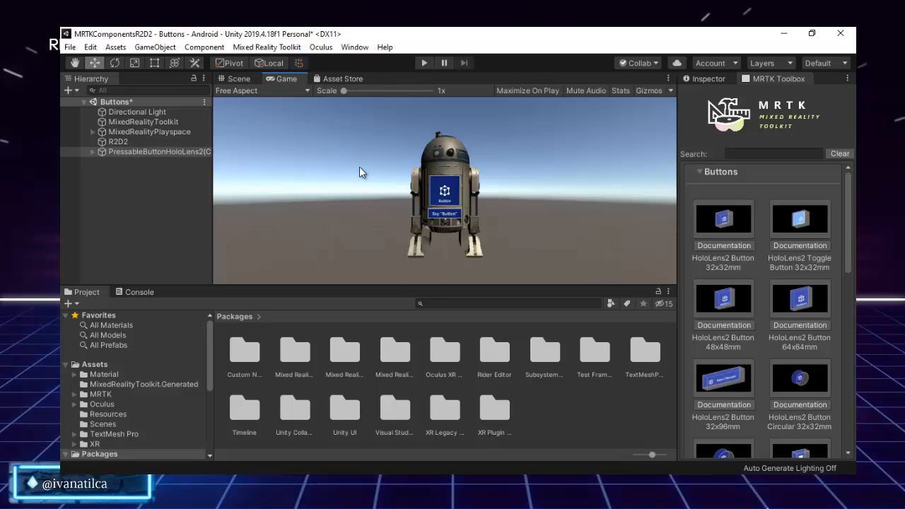
pyautogui.click(235, 79)
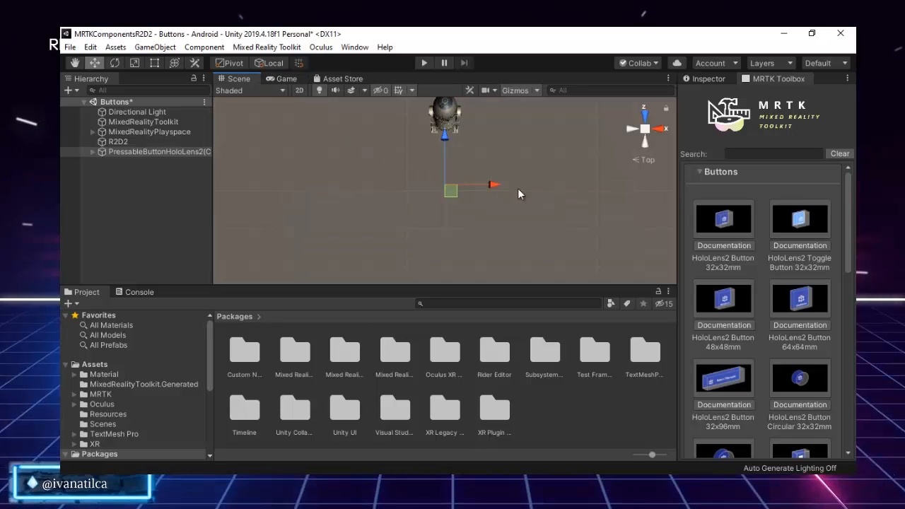
pyautogui.click(646, 140)
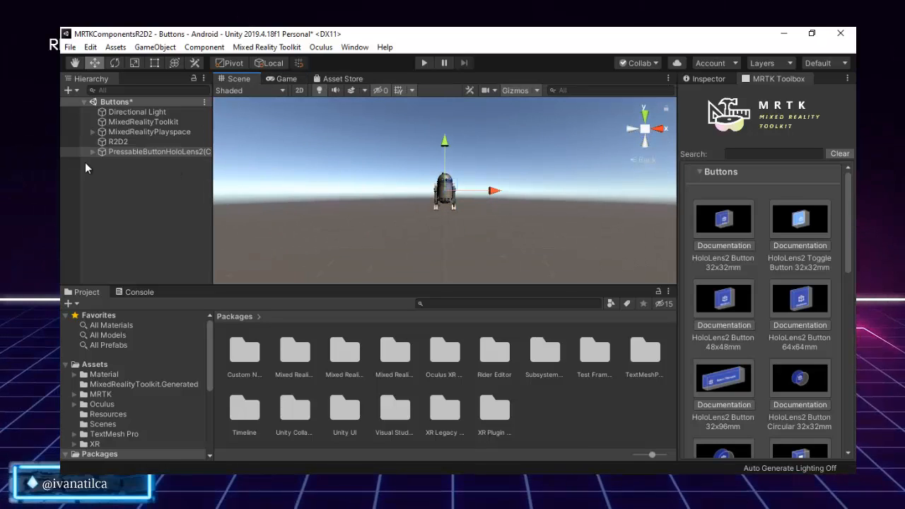
pyautogui.doubleClick(131, 151)
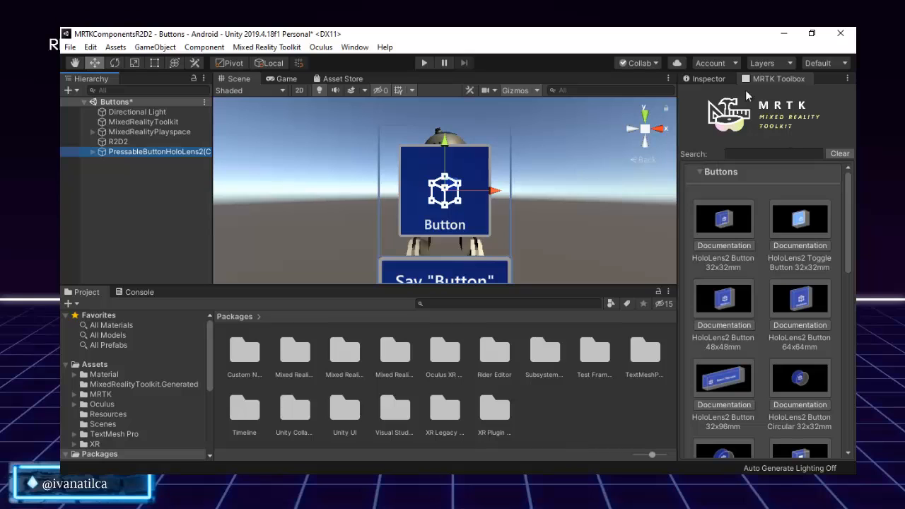
pyautogui.click(706, 79)
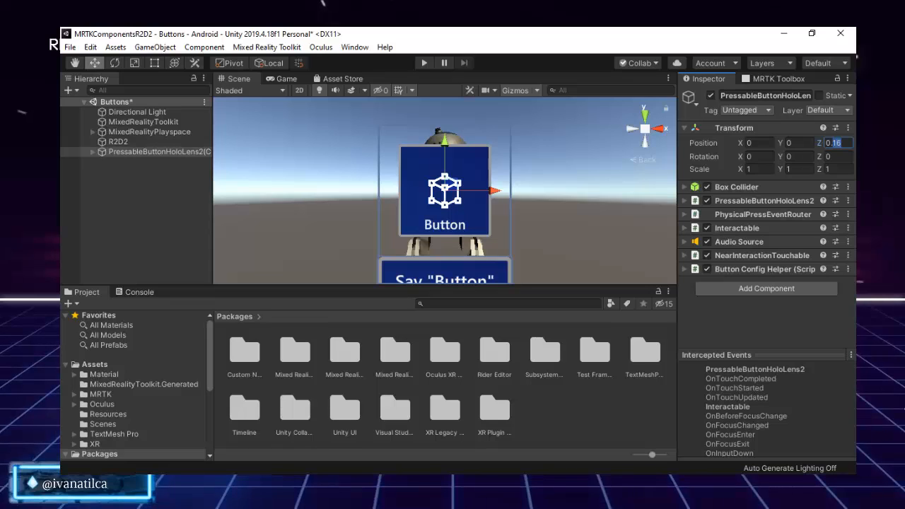
pyautogui.write('2')
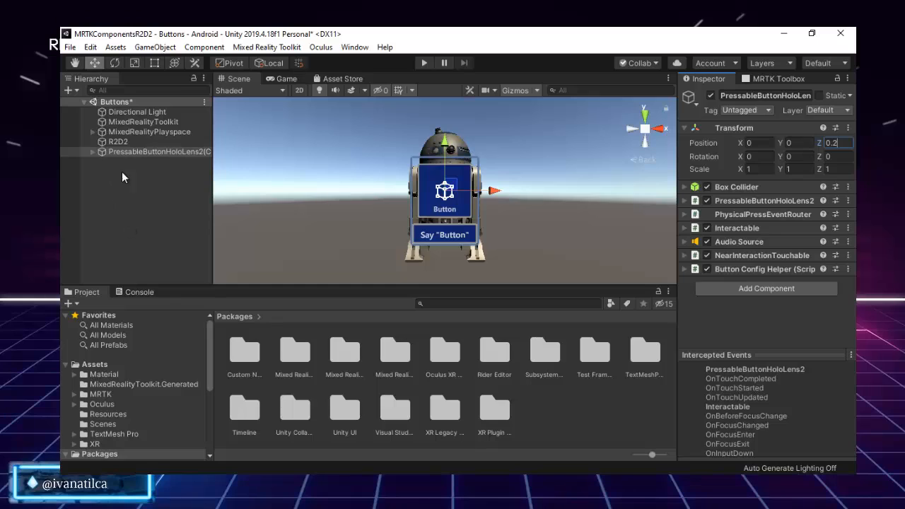
pyautogui.click(149, 146)
pyautogui.click(146, 152)
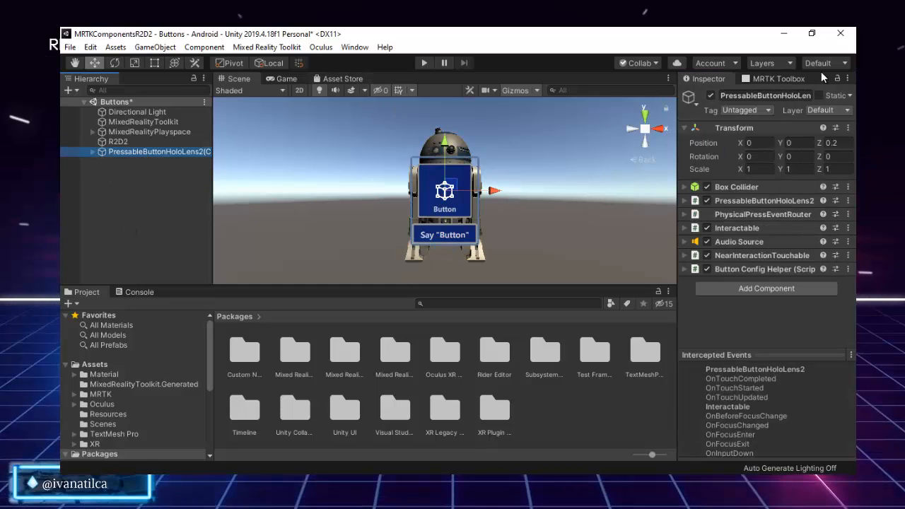
# Step: Move the HoloLens2 button to the left of R2D2 and raise it to about the height of the model's head
pyautogui.click(787, 76)
pyautogui.scroll(-3, 773, 240)
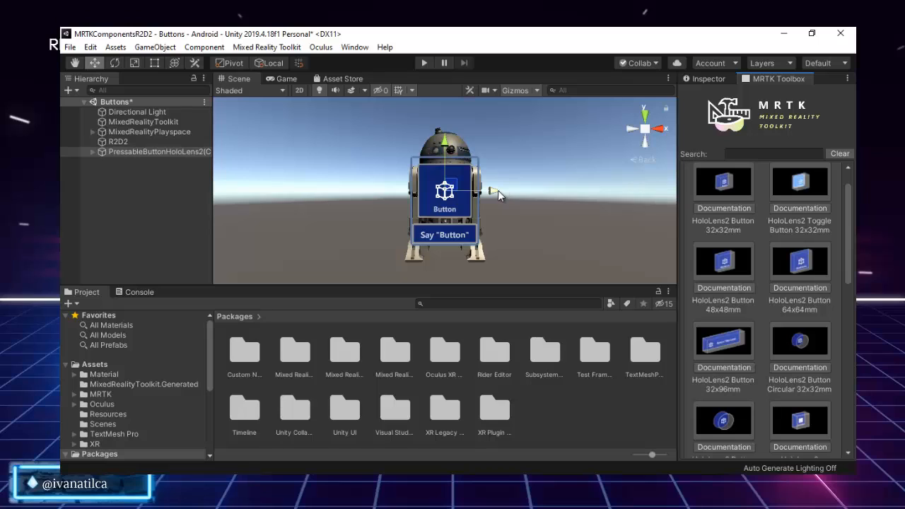
pyautogui.moveTo(493, 191); pyautogui.dragTo(375, 199)
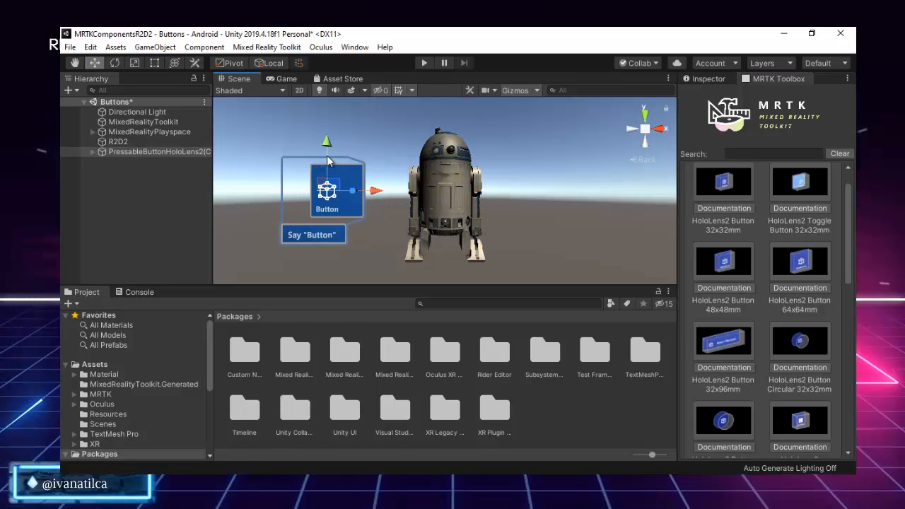
pyautogui.moveTo(328, 162); pyautogui.dragTo(328, 108)
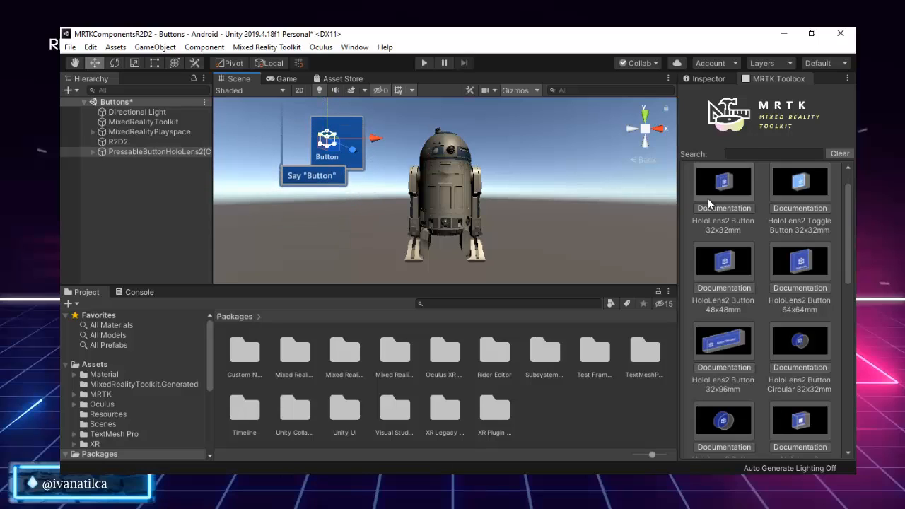
# Step: Add a HoloLens2 Toggle Button 32x32mm to the scene and set its Z position to 0.2
pyautogui.click(801, 183)
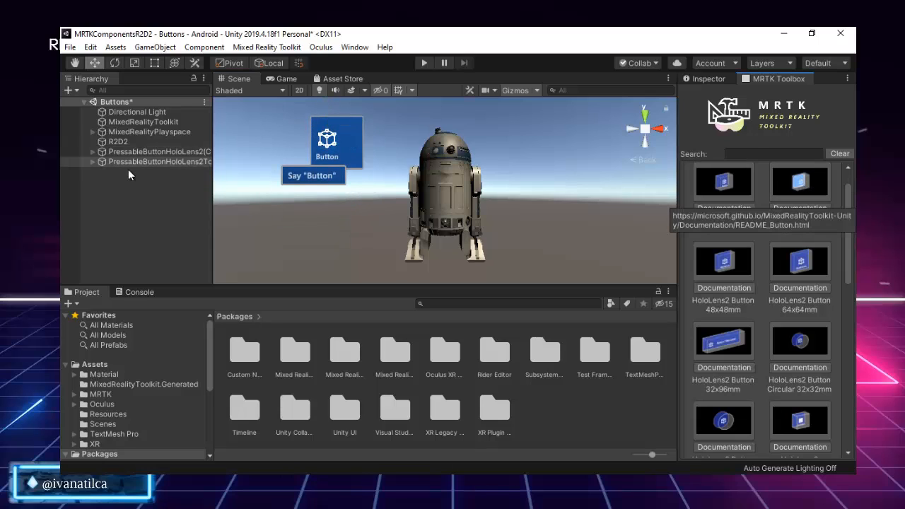
pyautogui.doubleClick(169, 163)
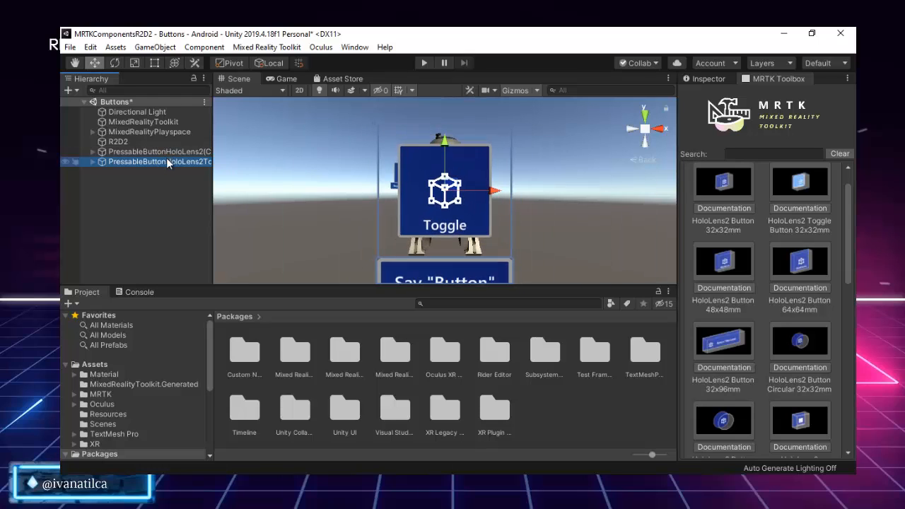
pyautogui.click(645, 115)
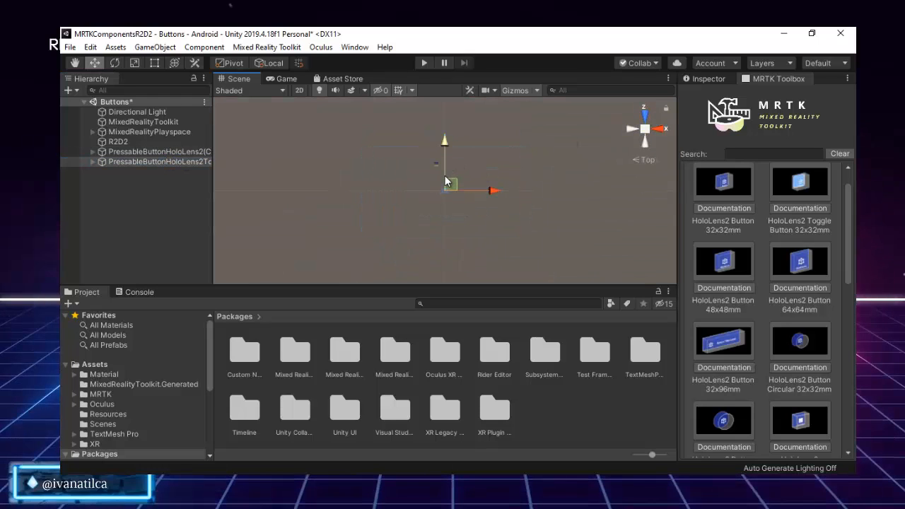
pyautogui.moveTo(444, 167); pyautogui.dragTo(447, 155)
pyautogui.click(707, 79)
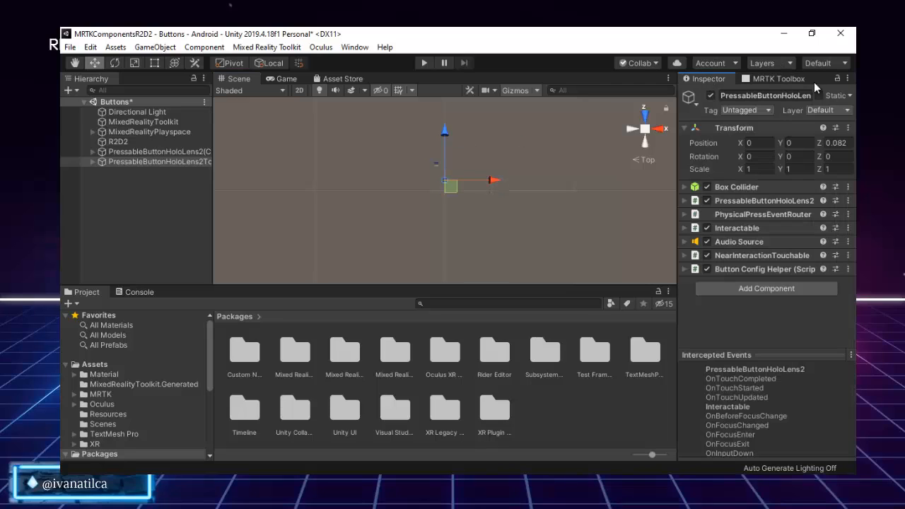
pyautogui.click(836, 143)
pyautogui.write('0.1')
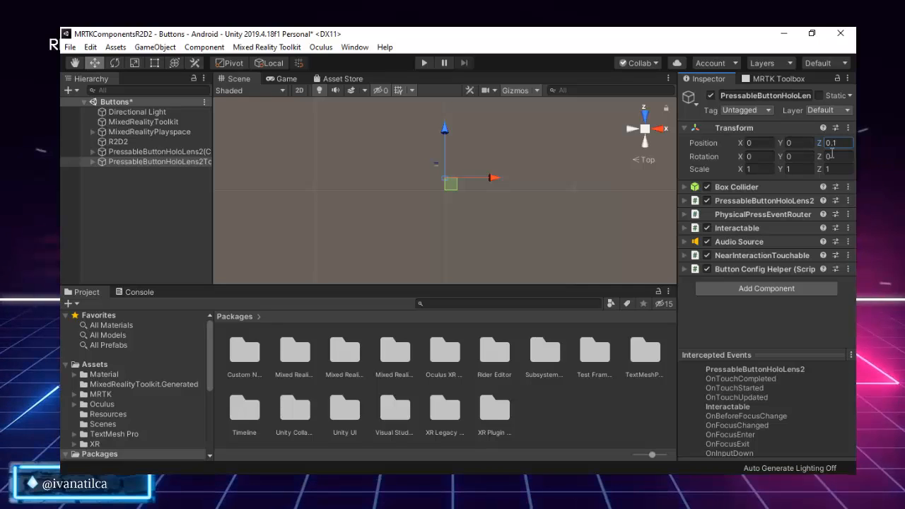
pyautogui.press('BackSpace')
pyautogui.write('2')
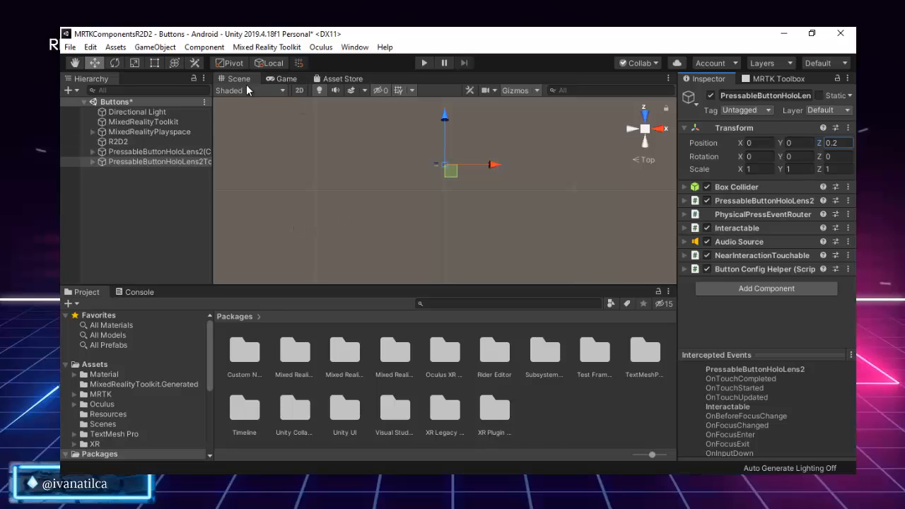
pyautogui.click(645, 145)
# Step: Compare the transform position values of the first HoloLens2 button and the toggle button
pyautogui.click(164, 154)
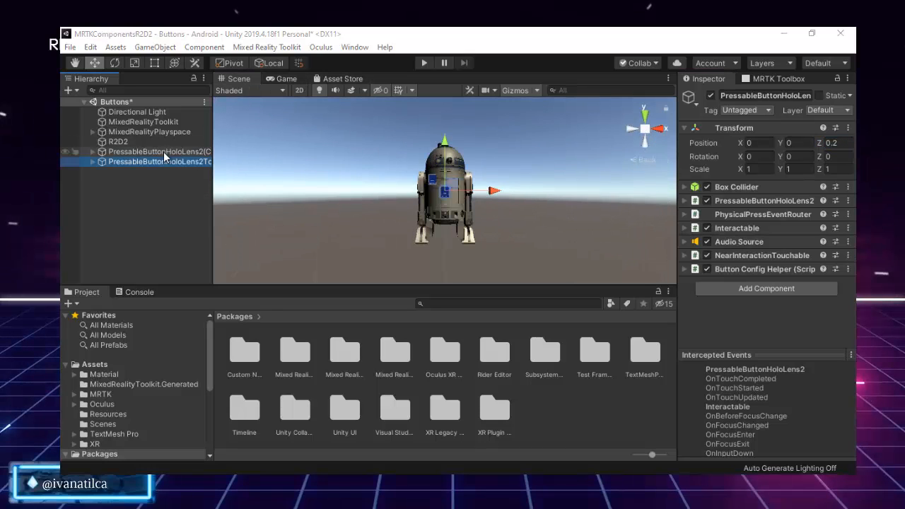
pyautogui.click(164, 152)
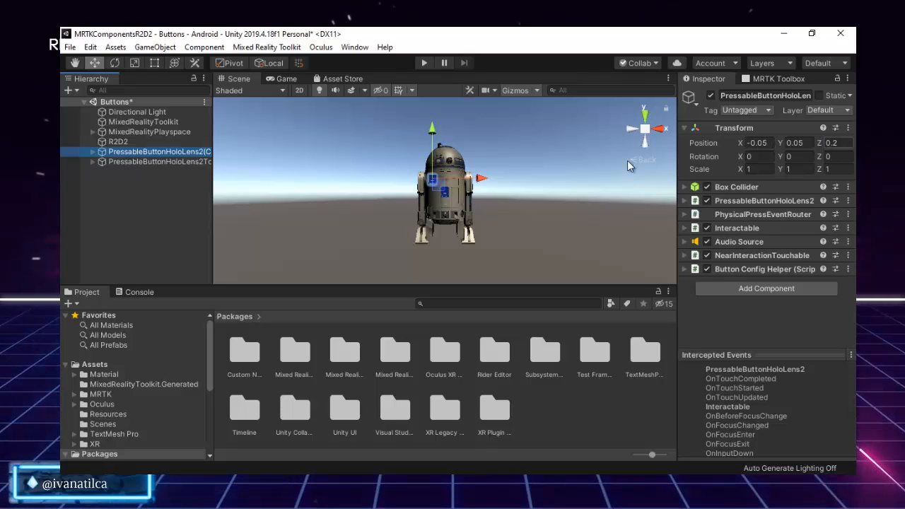
pyautogui.click(134, 162)
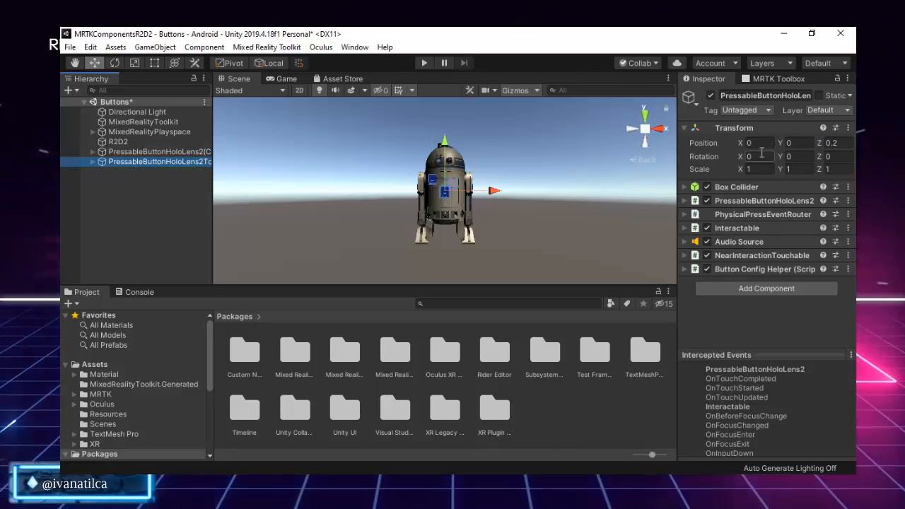
pyautogui.click(176, 153)
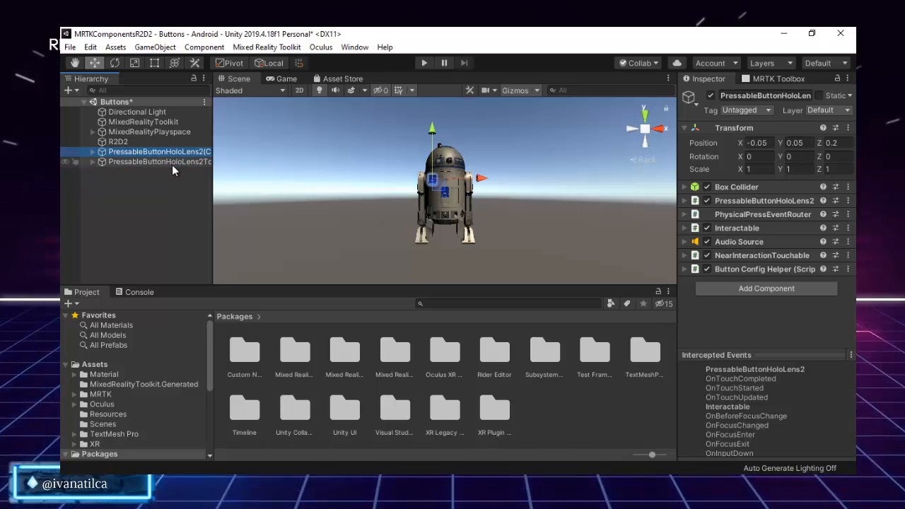
pyautogui.click(172, 164)
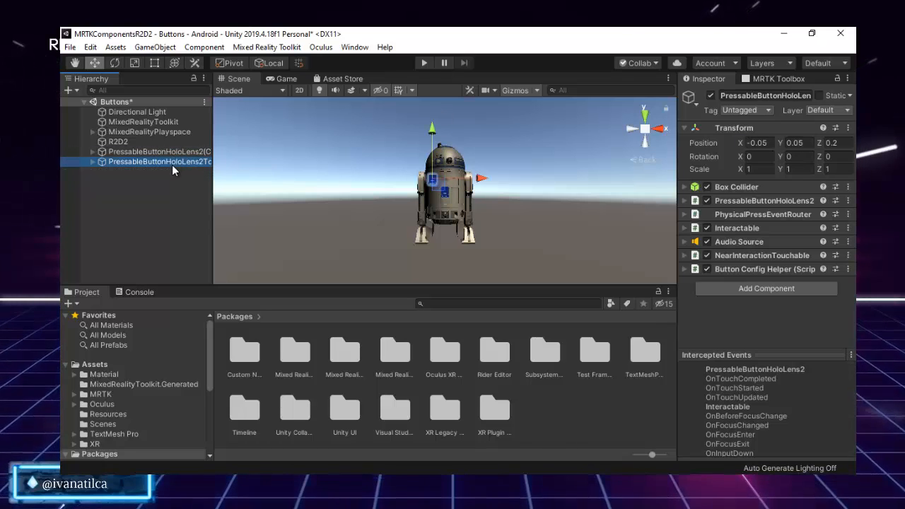
# Step: Set the toggle button's Y position to 0.5 and frame it in the scene to check its height
pyautogui.click(758, 143)
pyautogui.click(781, 143)
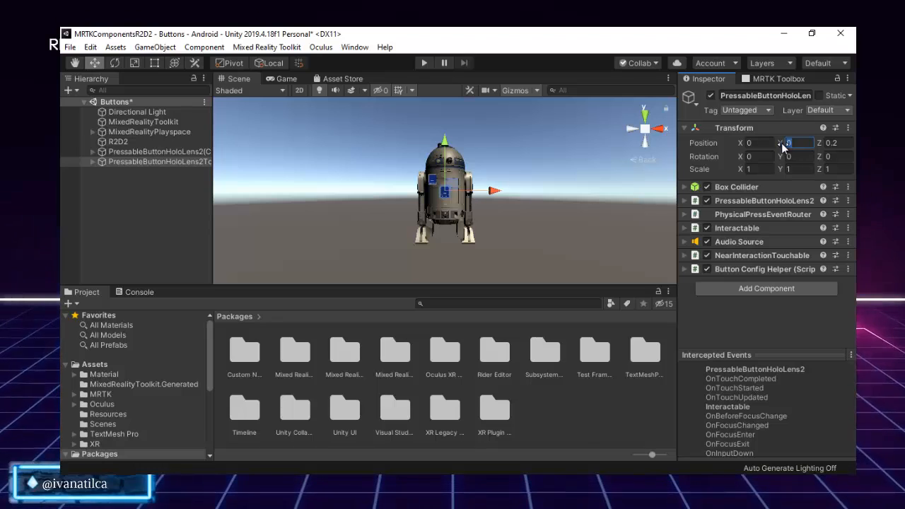
pyautogui.write('0.5')
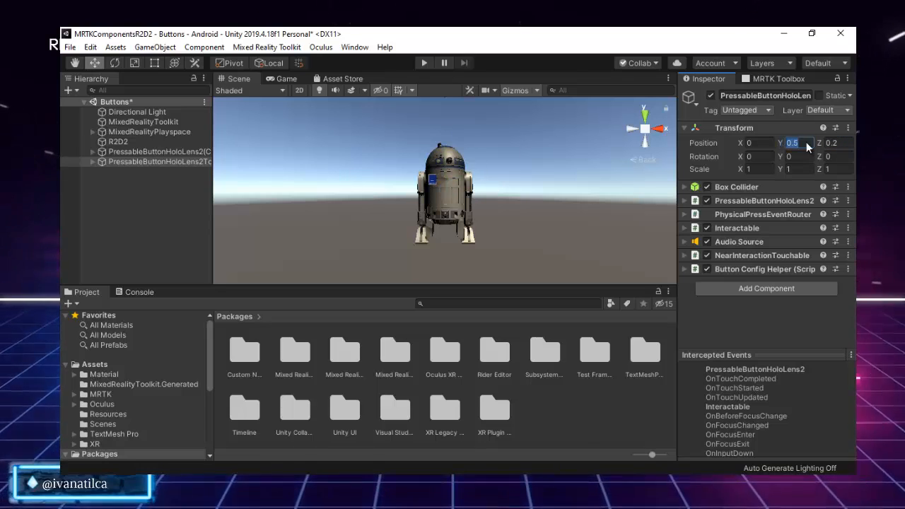
pyautogui.click(142, 152)
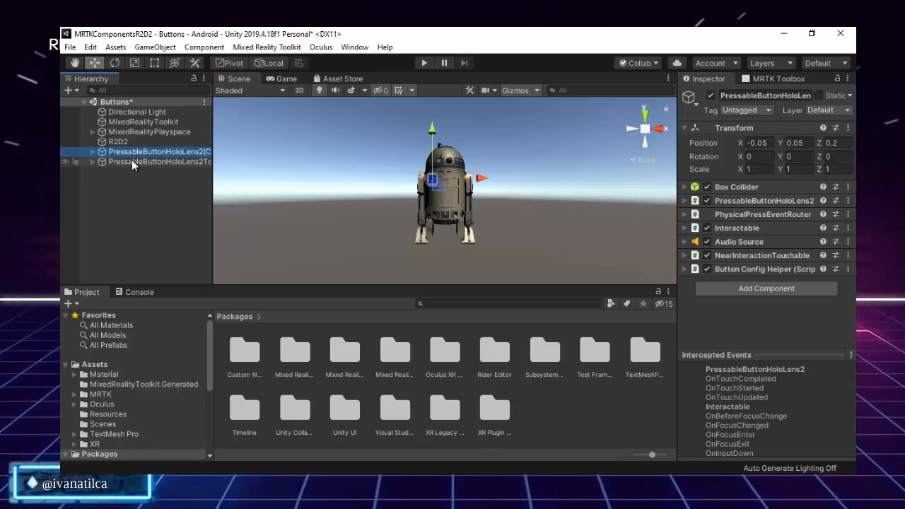
pyautogui.click(132, 162)
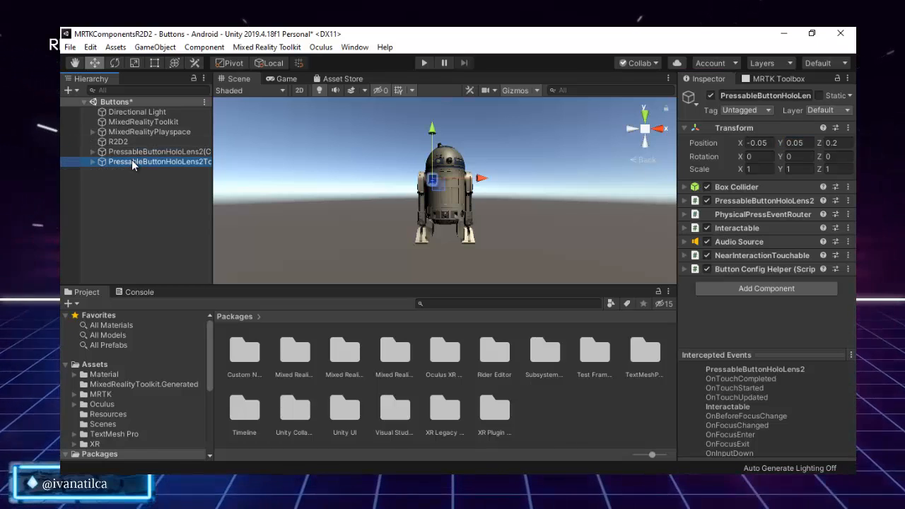
pyautogui.press('f')
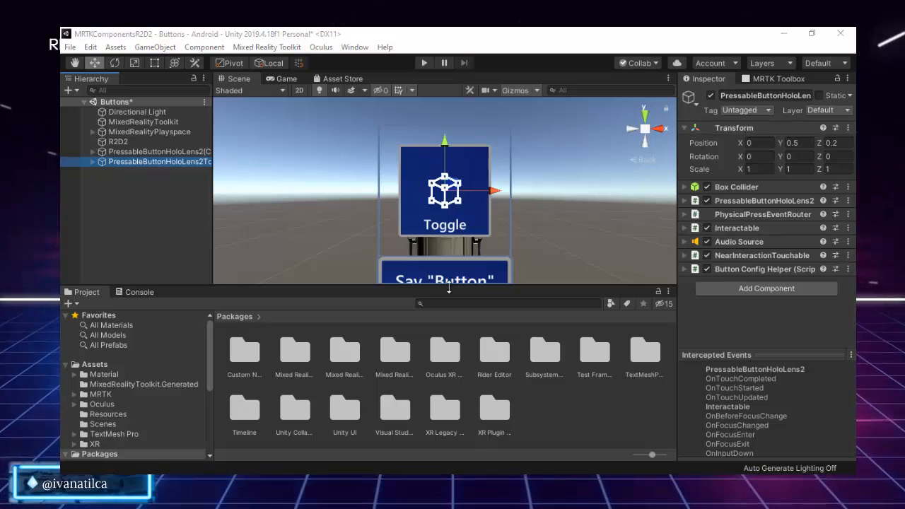
# Step: Set the toggle button's Y position to 0.05 and check its alignment with the first button
pyautogui.click(802, 143)
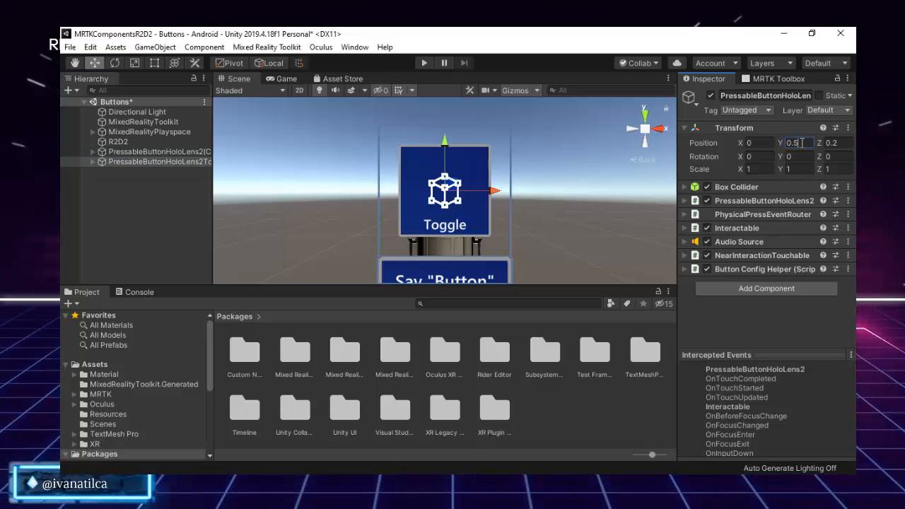
pyautogui.write('0.05')
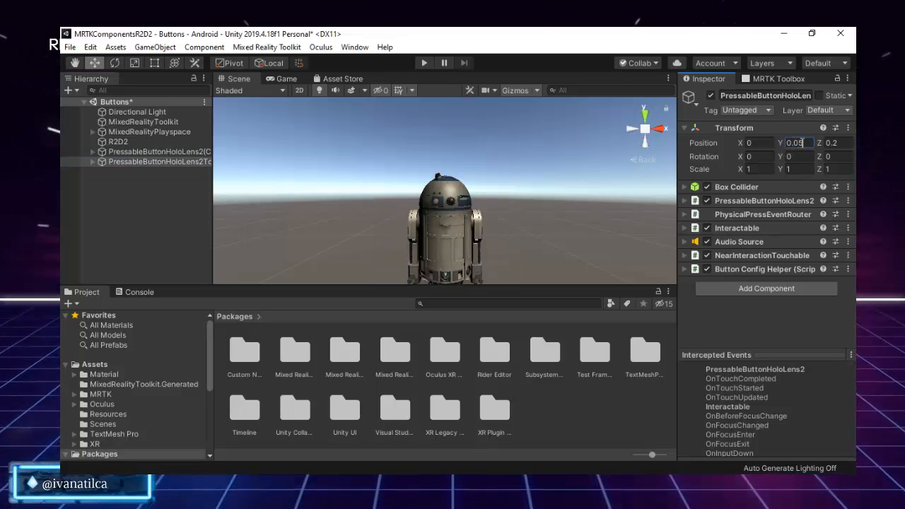
pyautogui.click(179, 161)
pyautogui.doubleClick(179, 158)
pyautogui.scroll(-1, 386, 206)
pyautogui.scroll(1, 423, 205)
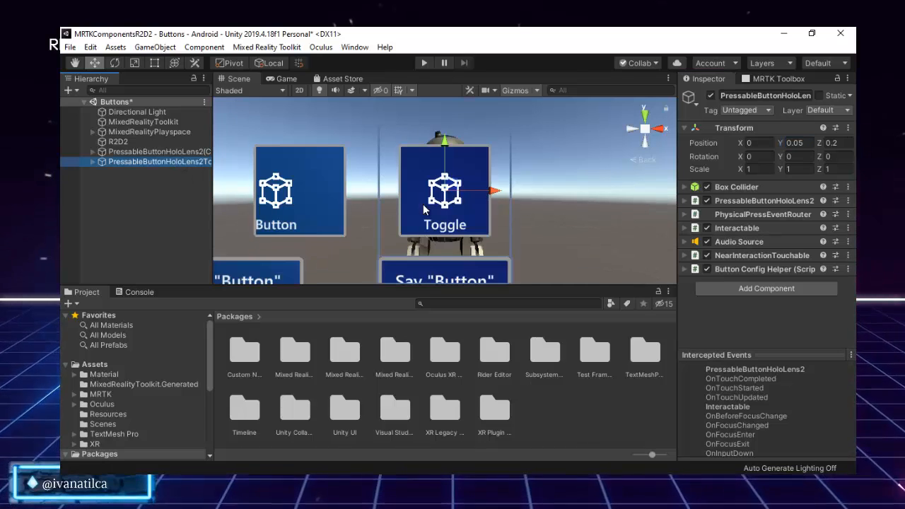
pyautogui.scroll(-1, 423, 205)
pyautogui.click(145, 171)
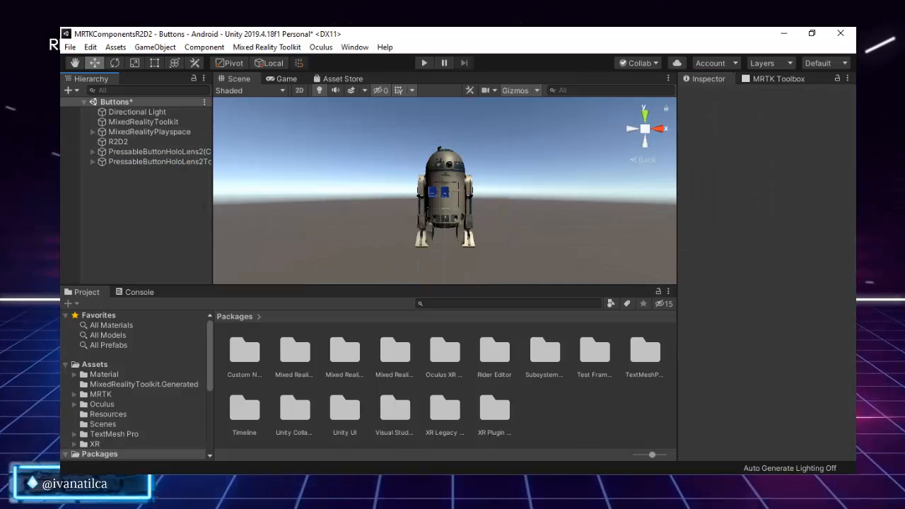
# Step: Add a HoloLens2 Button 32x96mm at Y 0.05 and Z 0.2, reusing copied transform values, and set its X position to 0.1
pyautogui.click(781, 78)
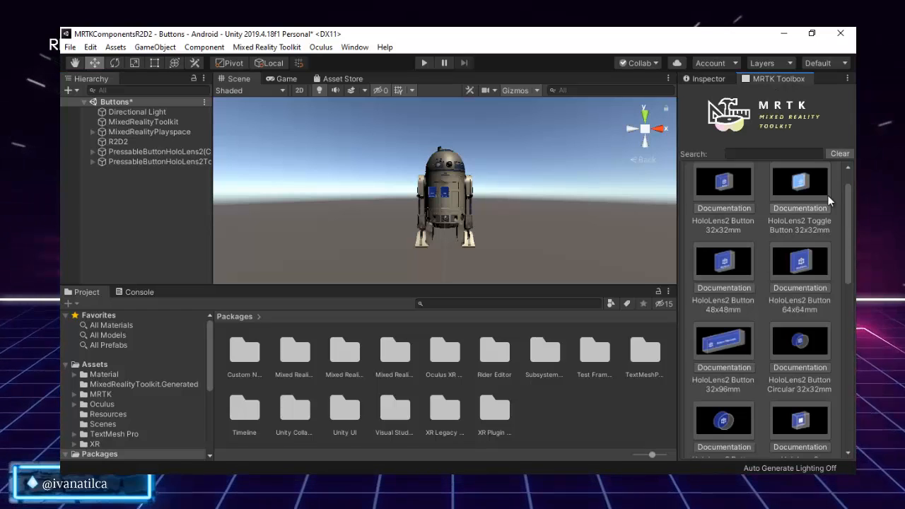
pyautogui.click(723, 342)
pyautogui.click(709, 78)
pyautogui.rightClick(716, 128)
pyautogui.click(777, 206)
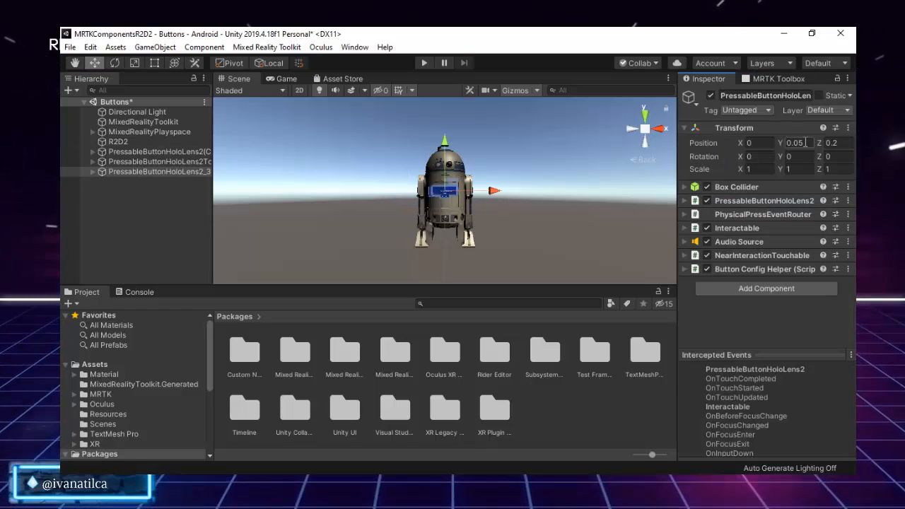
pyautogui.click(757, 143)
pyautogui.write('0.1')
# Step: Add a HoloLens2 Button Circular 32x32mm and place it below the first button at X -0.05, Y 0, Z 0.2
pyautogui.click(784, 342)
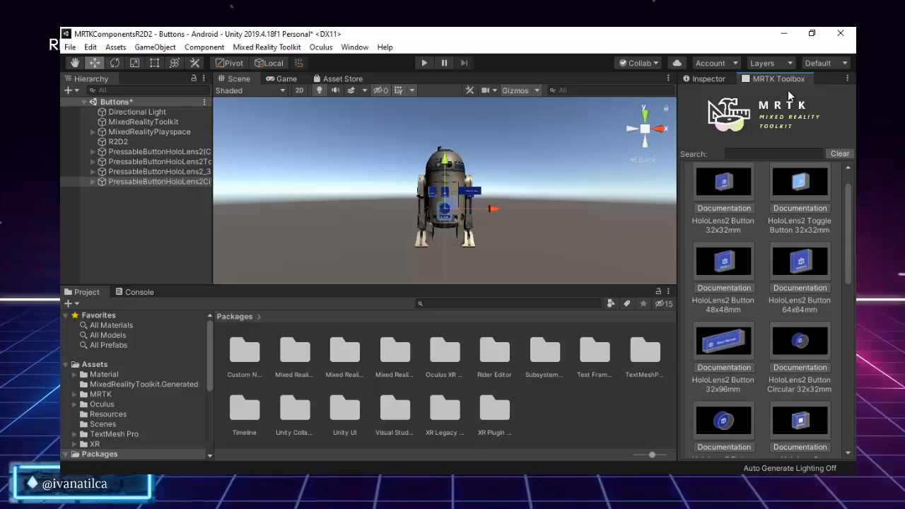
pyautogui.press('BackSpace')
pyautogui.press('BackSpace')
pyautogui.press('BackSpace')
pyautogui.write('-0.05')
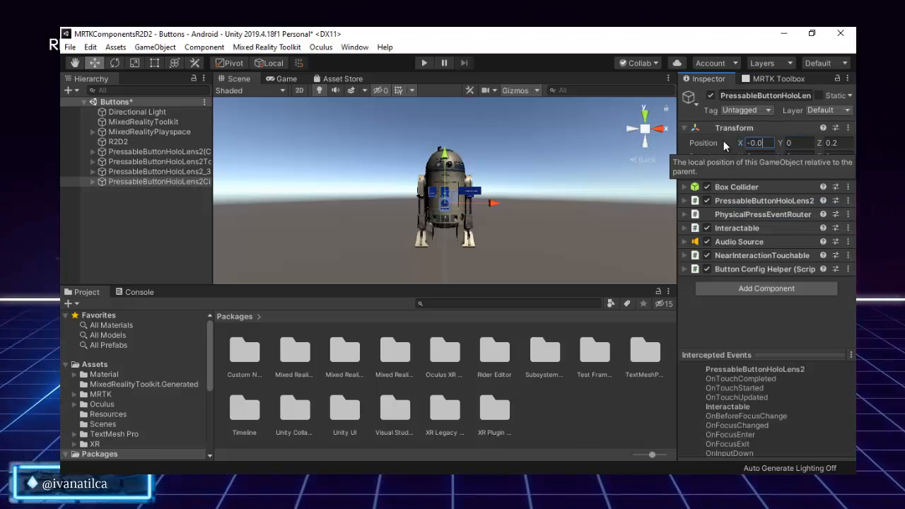
pyautogui.click(410, 230)
pyautogui.doubleClick(160, 181)
pyautogui.click(779, 78)
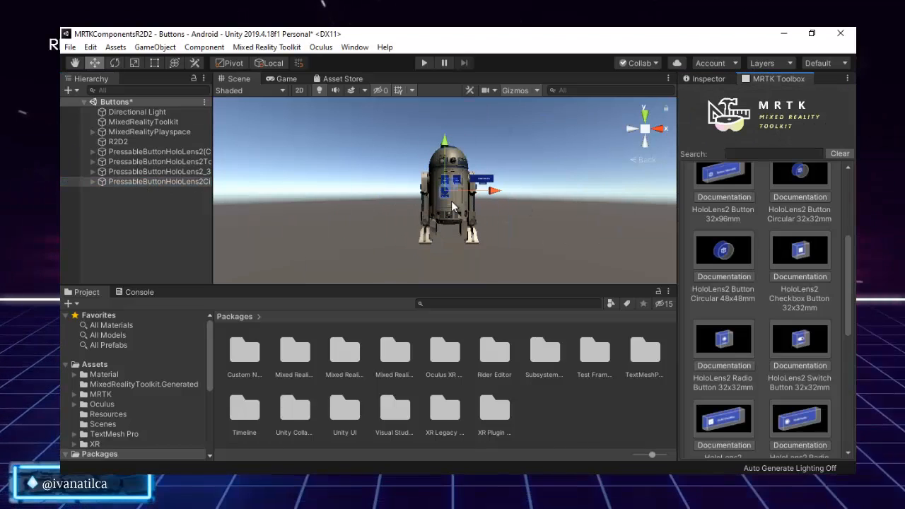
# Step: Add a HoloLens2 Checkbox Button 32x32mm with the copied transform values and set its Y position to 0
pyautogui.click(806, 249)
pyautogui.rightClick(713, 125)
pyautogui.click(765, 217)
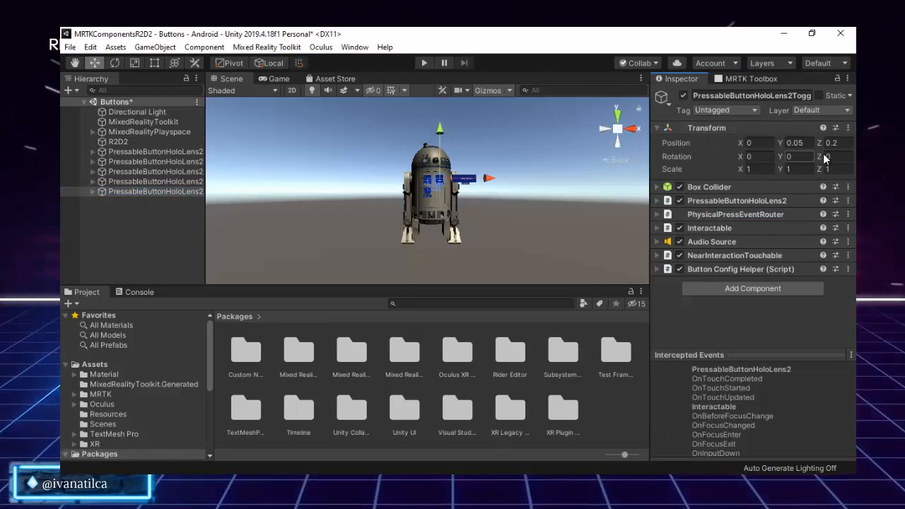
pyautogui.click(800, 143)
pyautogui.write('0')
pyautogui.click(720, 156)
pyautogui.write('0.05')
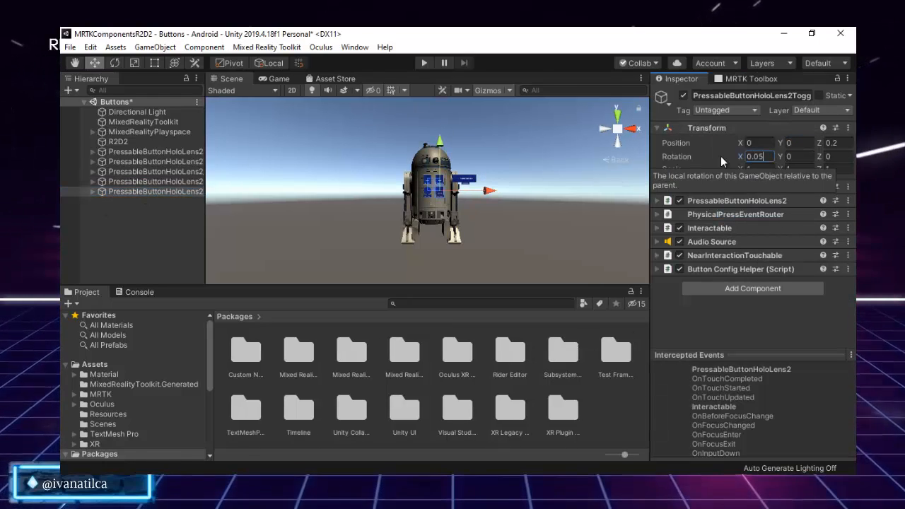
pyautogui.doubleClick(156, 192)
pyautogui.click(446, 198)
pyautogui.scroll(-10, 446, 197)
pyautogui.click(115, 191)
pyautogui.click(736, 156)
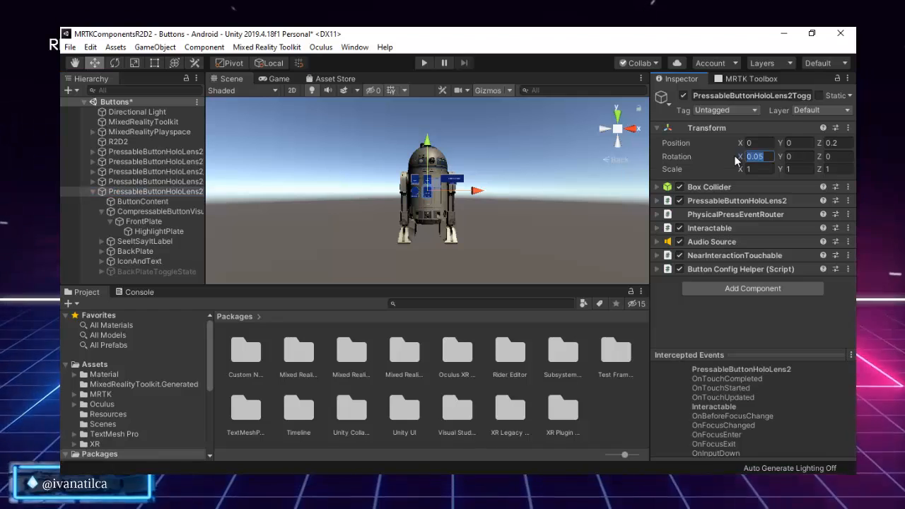
pyautogui.write('0')
# Step: Shift the checkbox button along X so it sits below the 32x96mm button, and collapse its children
pyautogui.click(736, 144)
pyautogui.write('0.03')
pyautogui.moveTo(470, 191); pyautogui.dragTo(472, 191)
pyautogui.click(93, 192)
# Step: Add a HoloLens2 Radio Button 32x32mm and a HoloLens2 Switch Button 32x32mm from the MRTK Toolbox
pyautogui.click(751, 79)
pyautogui.scroll(-2, 749, 241)
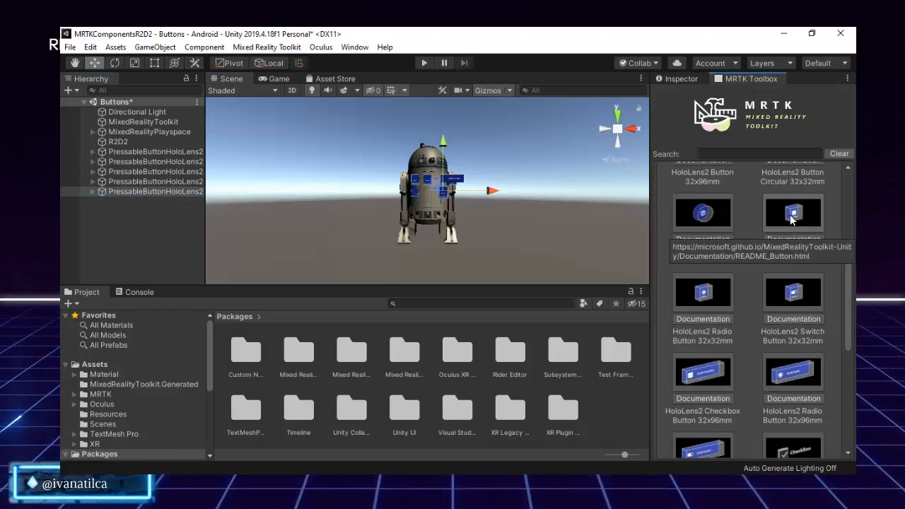
pyautogui.click(703, 292)
pyautogui.click(793, 292)
# Step: Scale the ToggleSwitch(Clone) object to 0.5 on all three axes
pyautogui.click(681, 78)
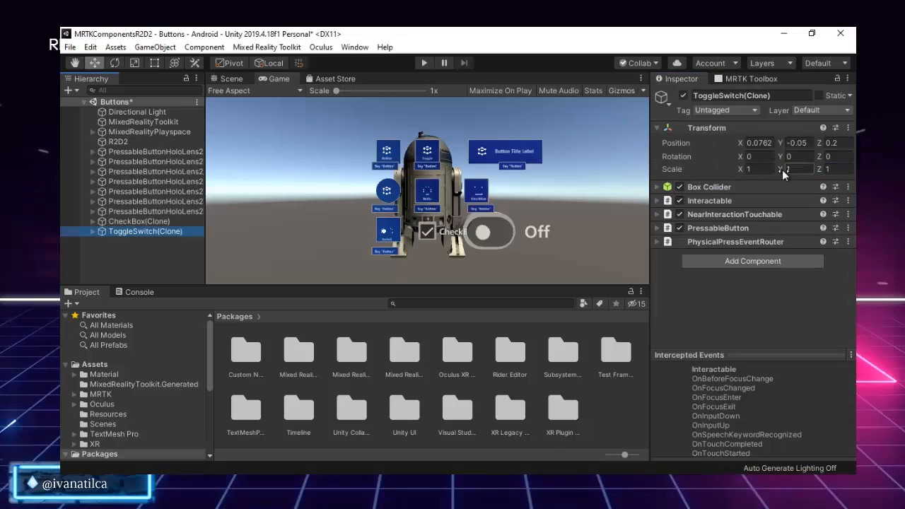
pyautogui.click(755, 170)
pyautogui.write('0.5')
pyautogui.press('Tab')
pyautogui.write('0.5')
pyautogui.press('Tab')
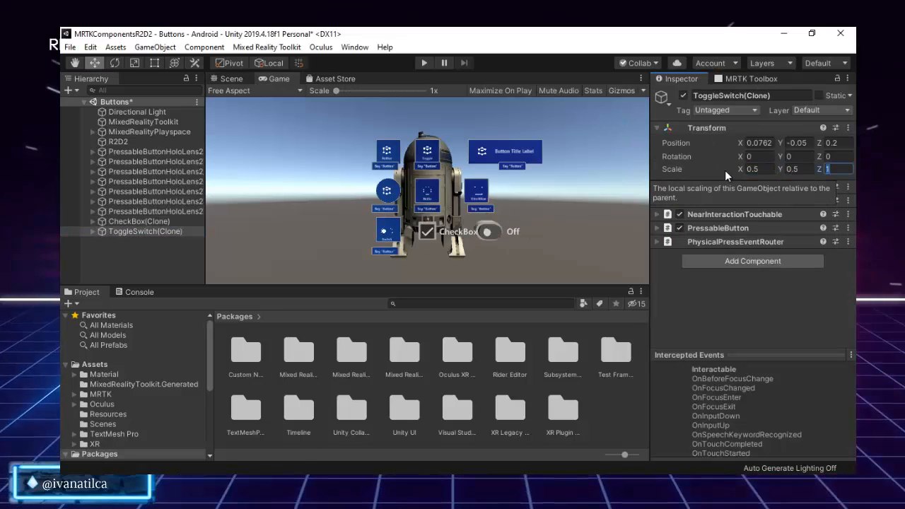
pyautogui.write('0.5')
# Step: Move the 32x96mm button to about X 0.0825 and the checkbox button to about X 0.0506, and check the layout in the Game view
pyautogui.click(509, 146)
pyautogui.click(167, 173)
pyautogui.click(232, 80)
pyautogui.moveTo(474, 106); pyautogui.dragTo(459, 106)
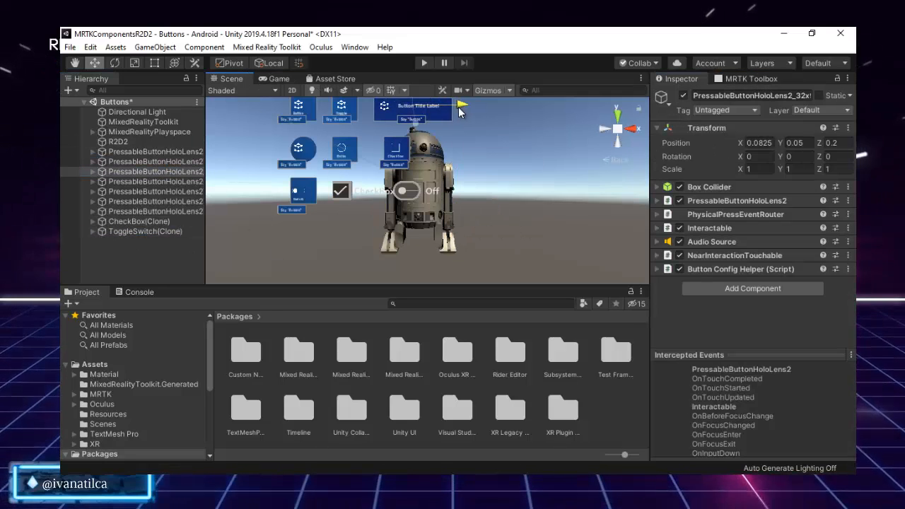
pyautogui.click(159, 162)
pyautogui.click(157, 191)
pyautogui.moveTo(424, 148); pyautogui.dragTo(414, 149)
pyautogui.click(264, 77)
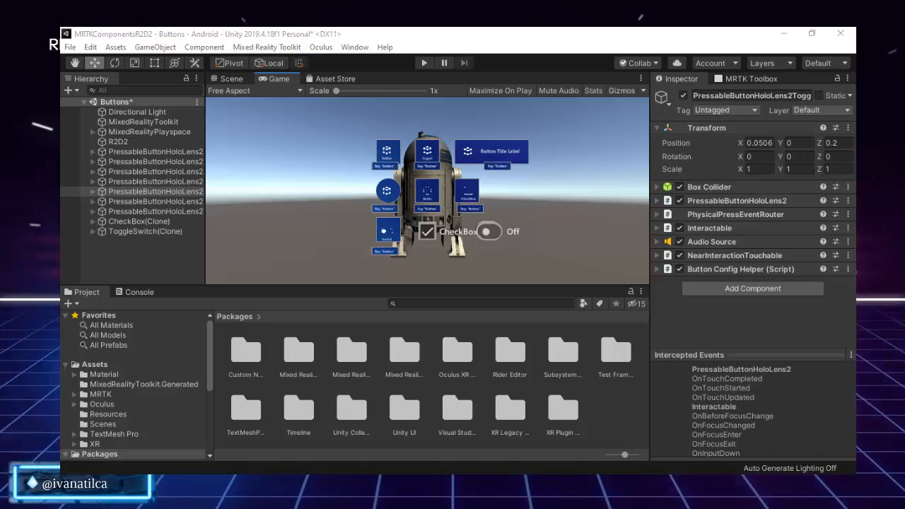
# Step: Frame the first pressable button in the Scene view and collapse its children in the hierarchy
pyautogui.click(162, 153)
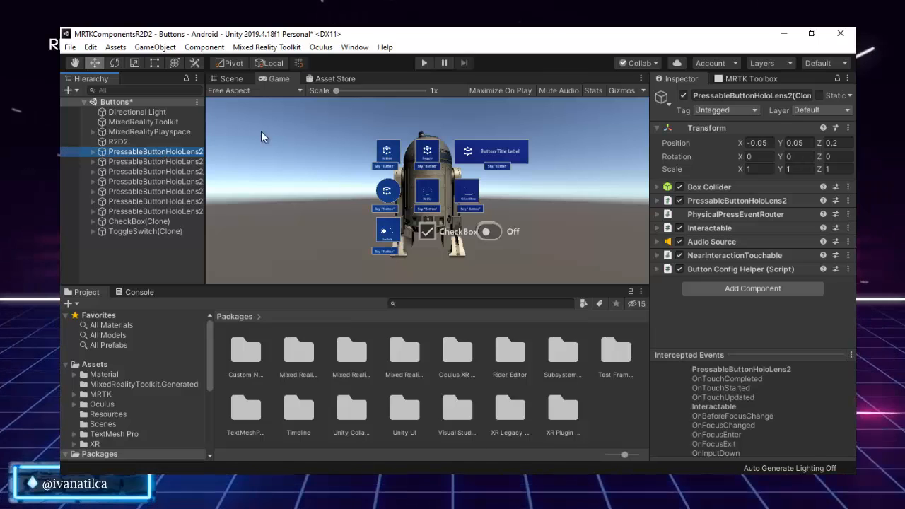
pyautogui.click(227, 78)
pyautogui.doubleClick(156, 152)
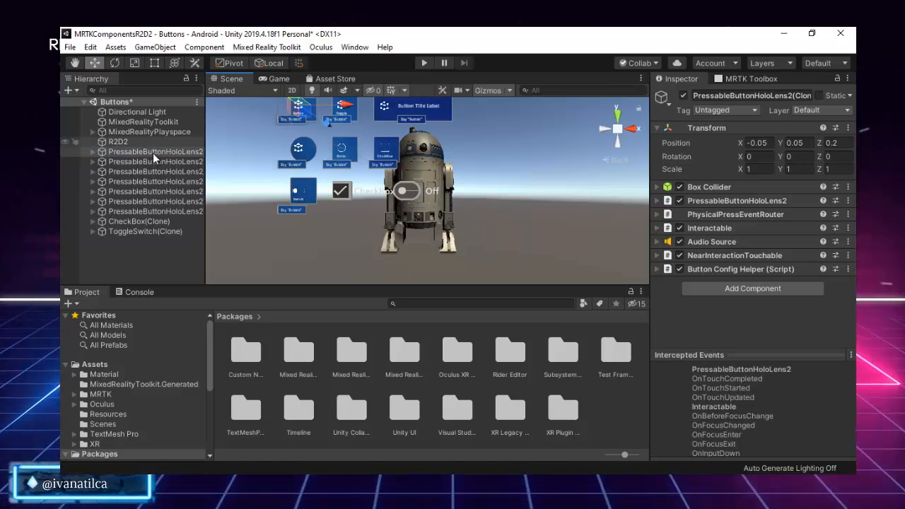
pyautogui.click(453, 213)
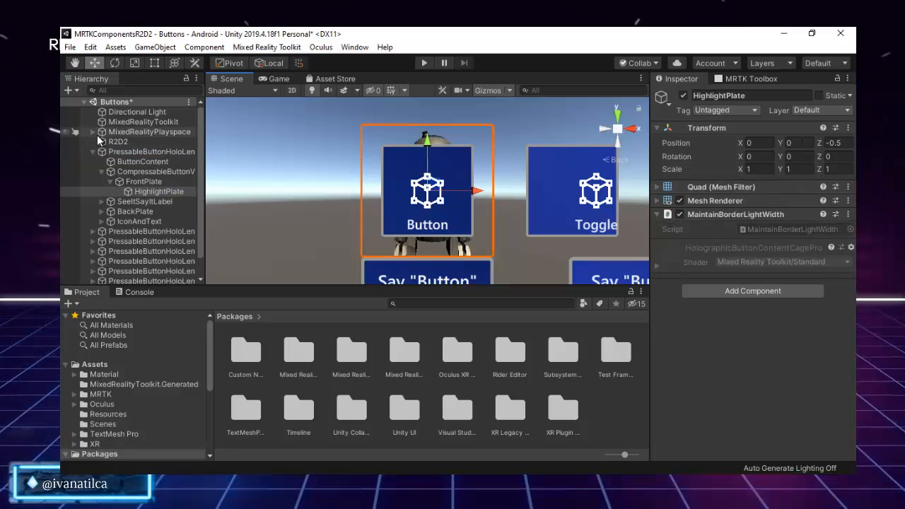
pyautogui.click(84, 152)
pyautogui.click(92, 152)
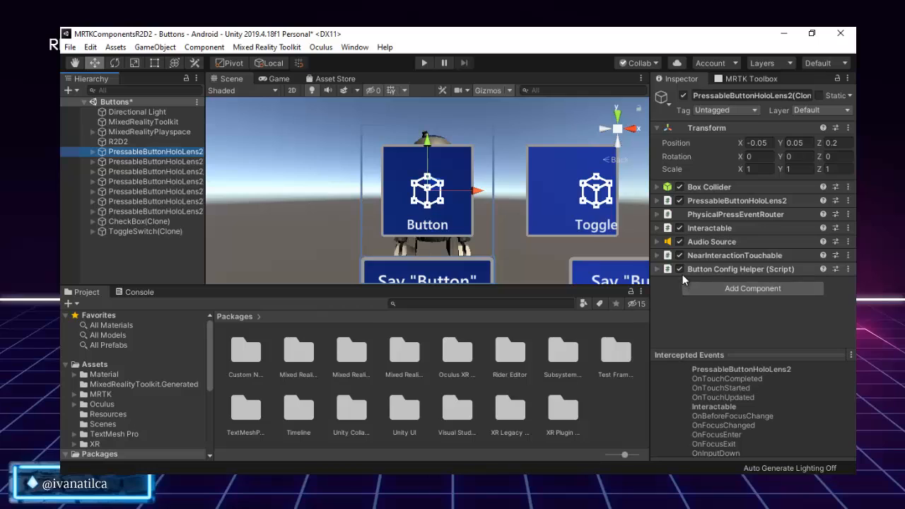
# Step: Examine the first button's Box Collider in the scene from the top and back views
pyautogui.click(700, 352)
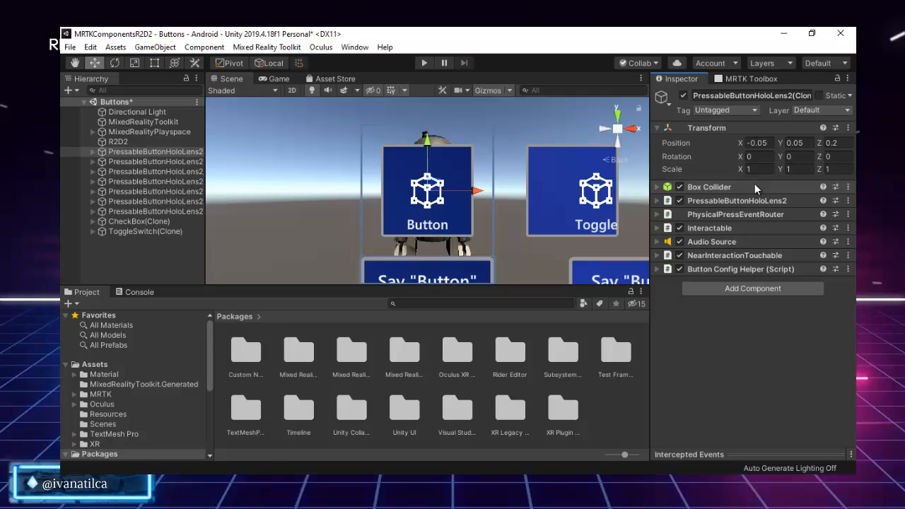
pyautogui.click(734, 185)
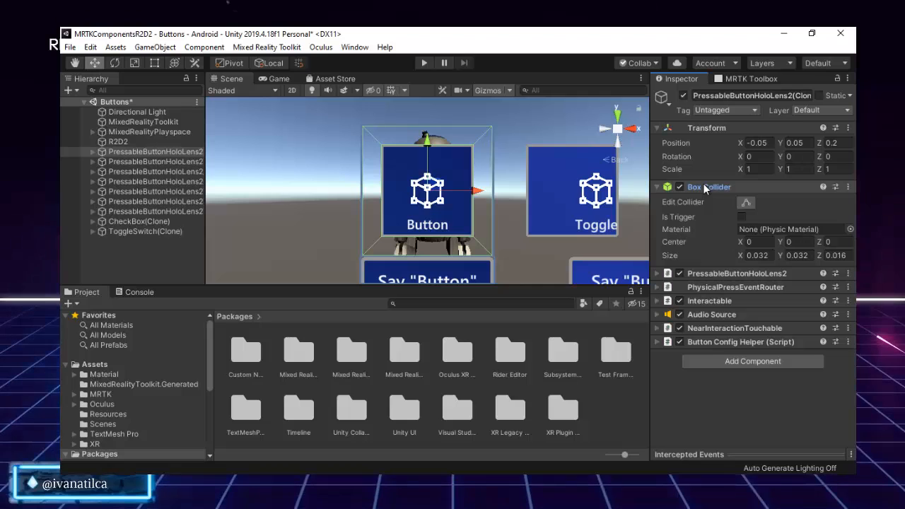
pyautogui.click(617, 113)
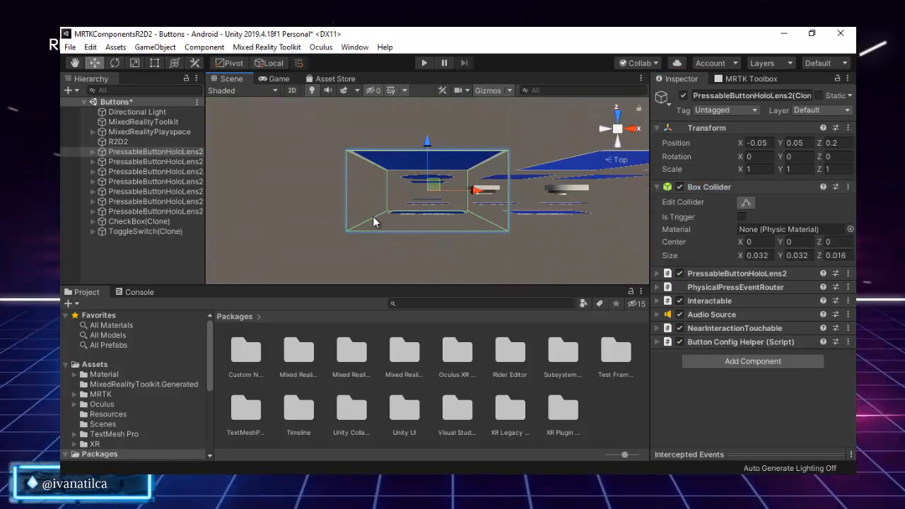
pyautogui.click(618, 143)
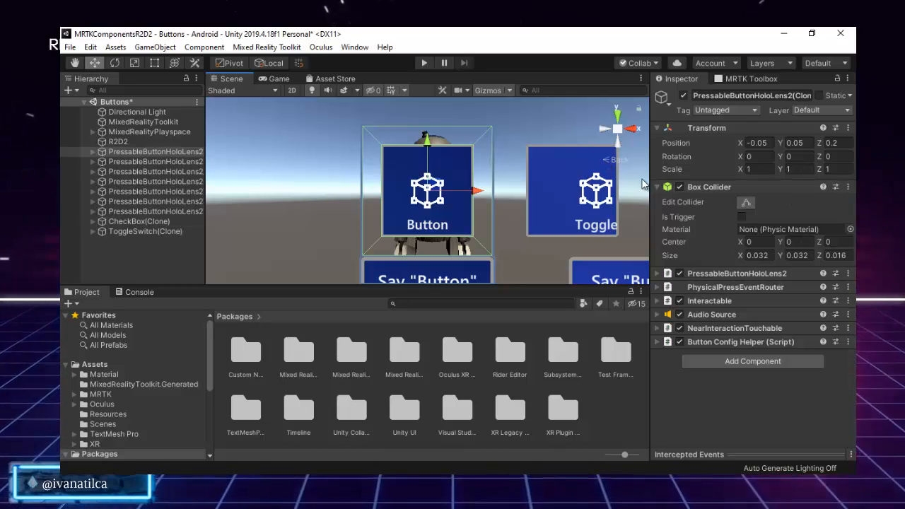
pyautogui.click(698, 188)
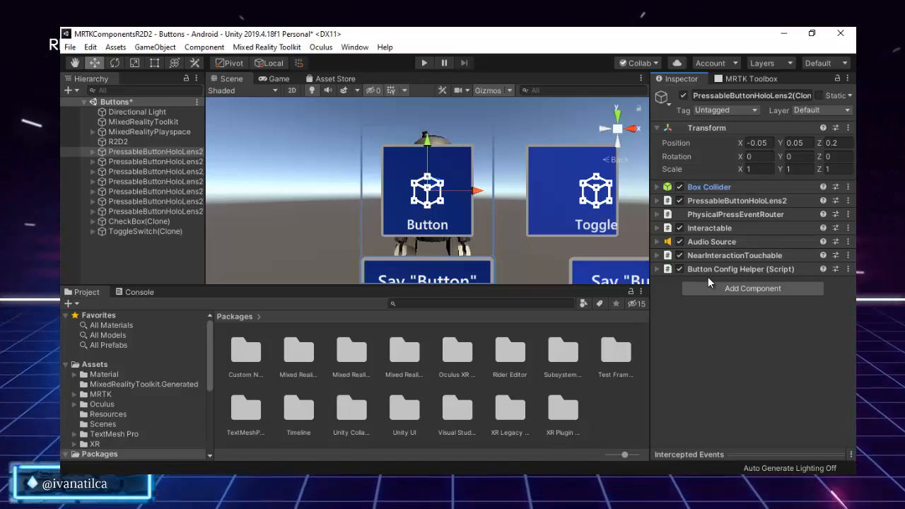
# Step: Review the label, click event and icon settings in the first button's Button Config Helper component
pyautogui.click(657, 270)
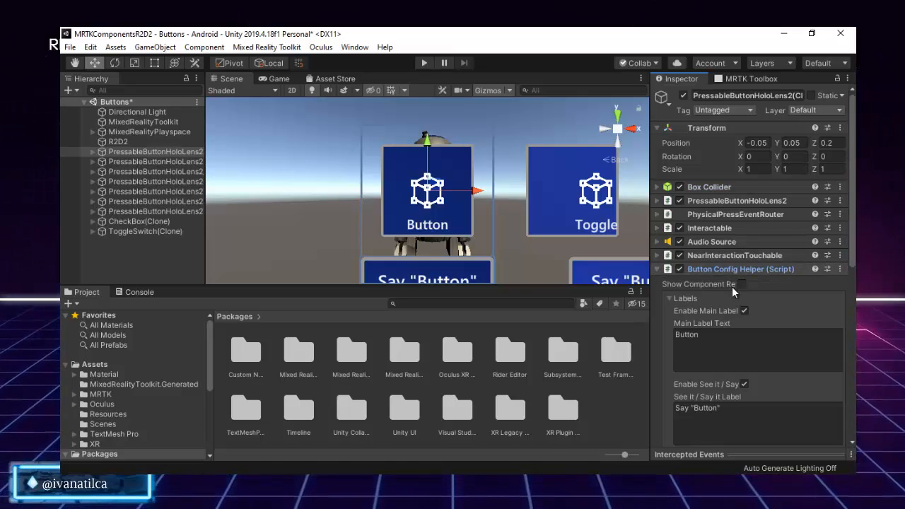
pyautogui.scroll(-5, 736, 297)
pyautogui.scroll(-1, 739, 309)
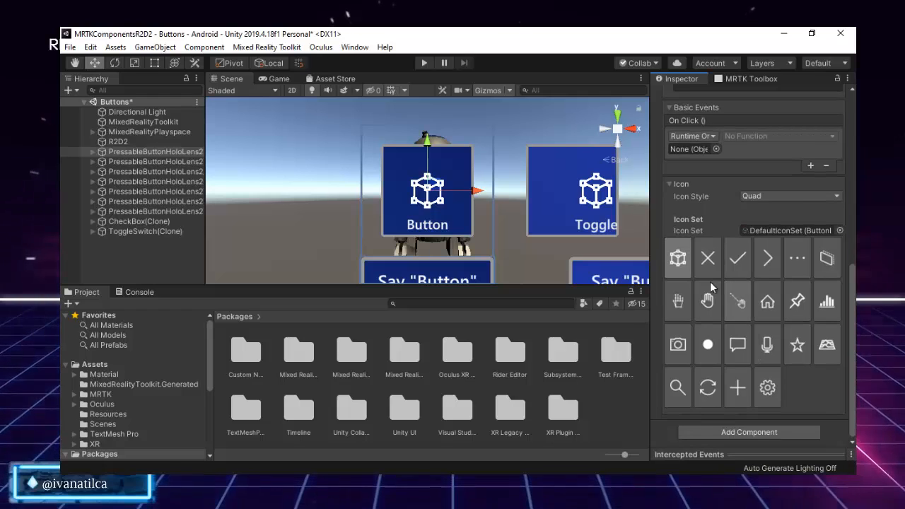
pyautogui.scroll(5, 731, 259)
pyautogui.scroll(3, 697, 263)
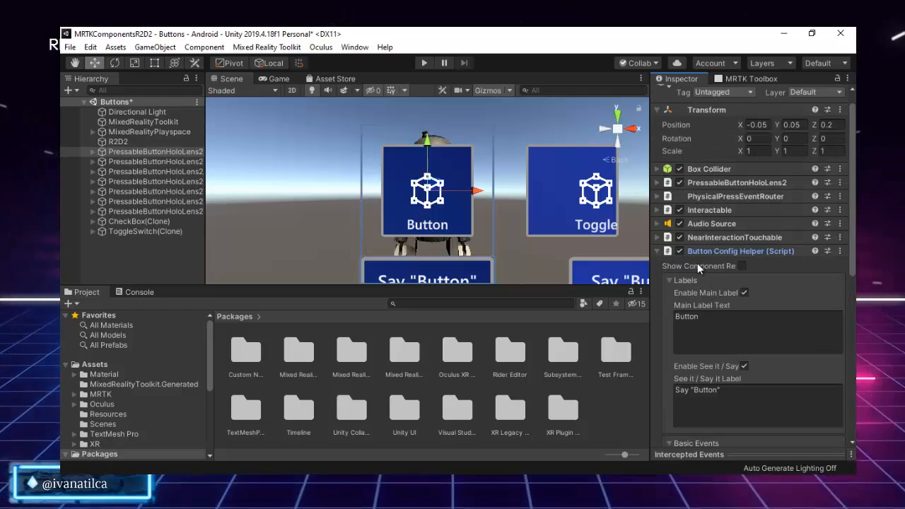
pyautogui.click(657, 251)
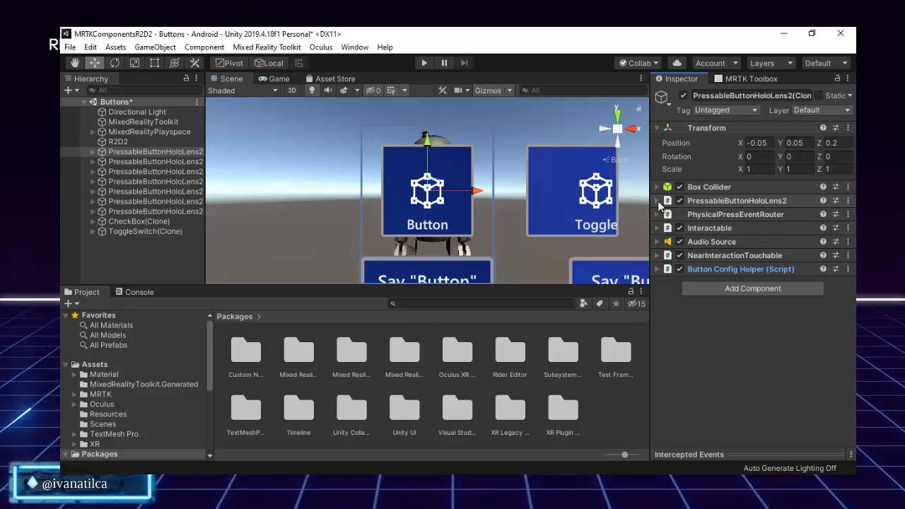
# Step: Look over the first button's PressableButtonHoloLens2, PhysicalPressEventRouter and Button Config Helper components
pyautogui.click(769, 200)
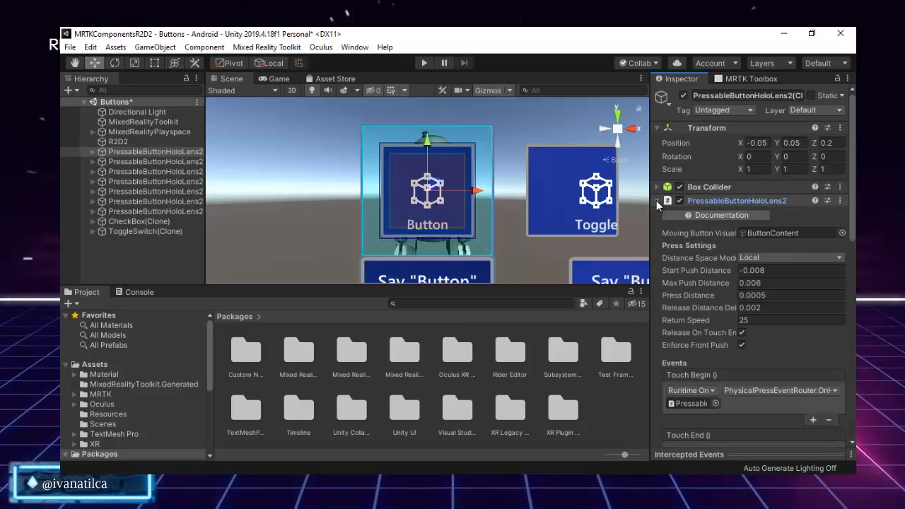
pyautogui.click(657, 201)
pyautogui.click(730, 215)
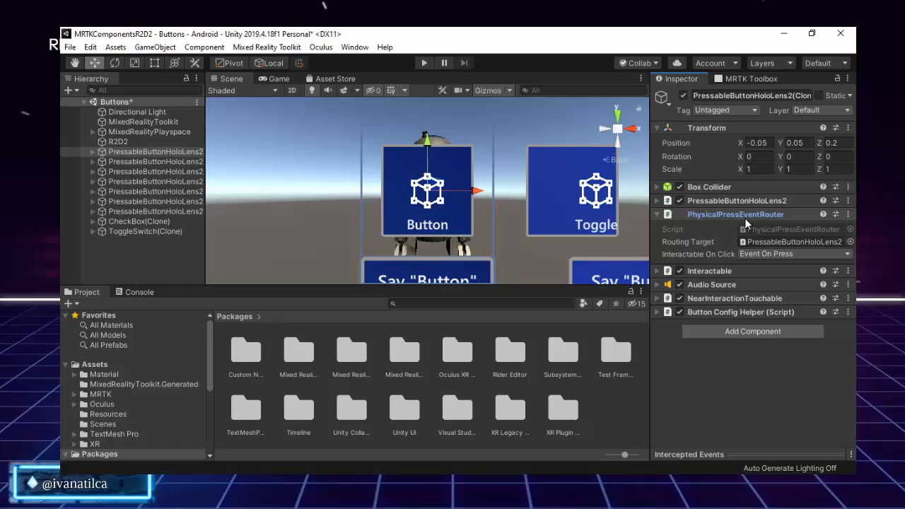
pyautogui.click(657, 214)
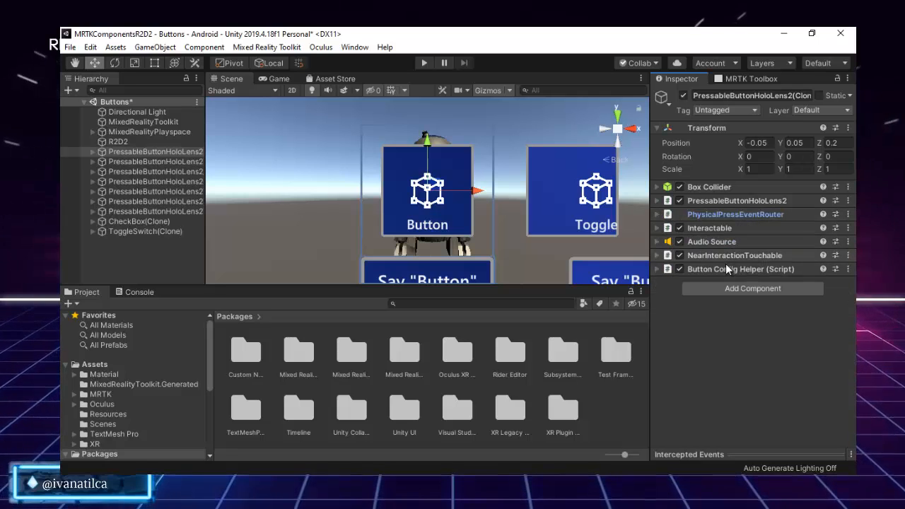
pyautogui.click(669, 270)
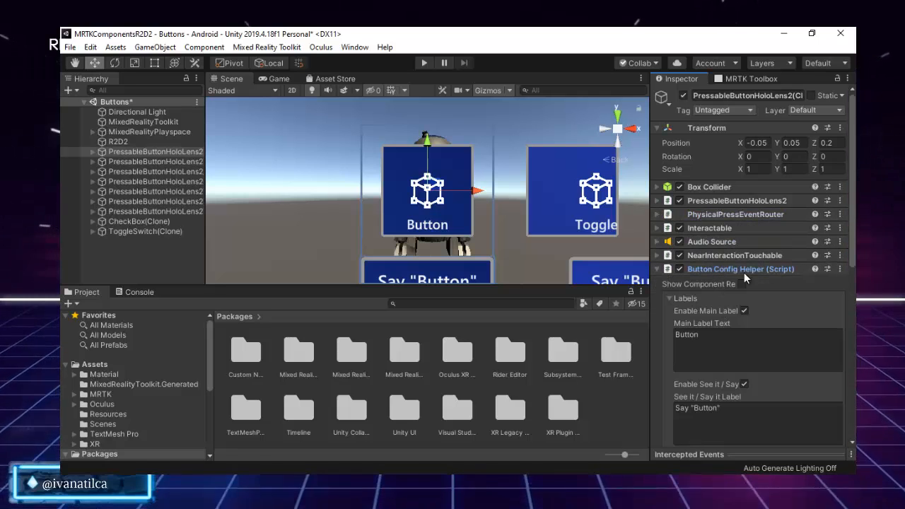
pyautogui.click(658, 269)
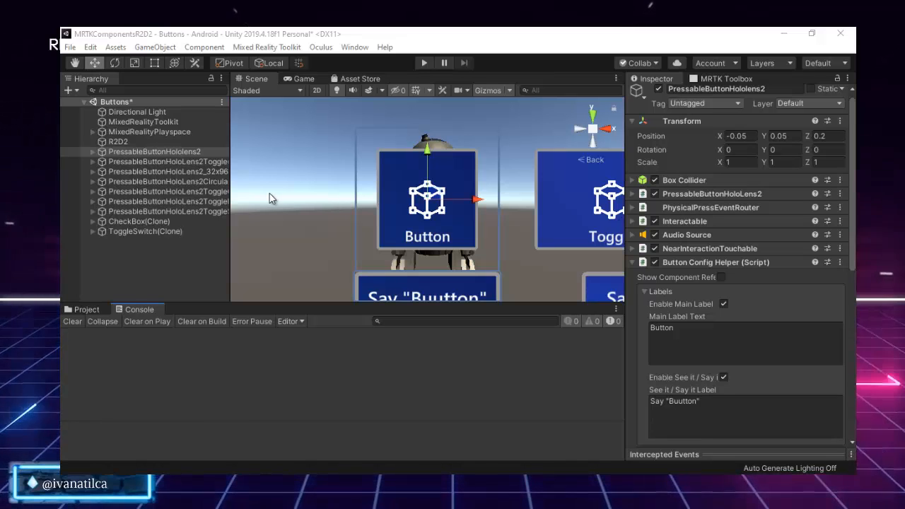
# Step: Expand PressableButtonHololens2 to show its direct children, with CompressableButtonVisuals and BackPlate collapsed
pyautogui.click(117, 156)
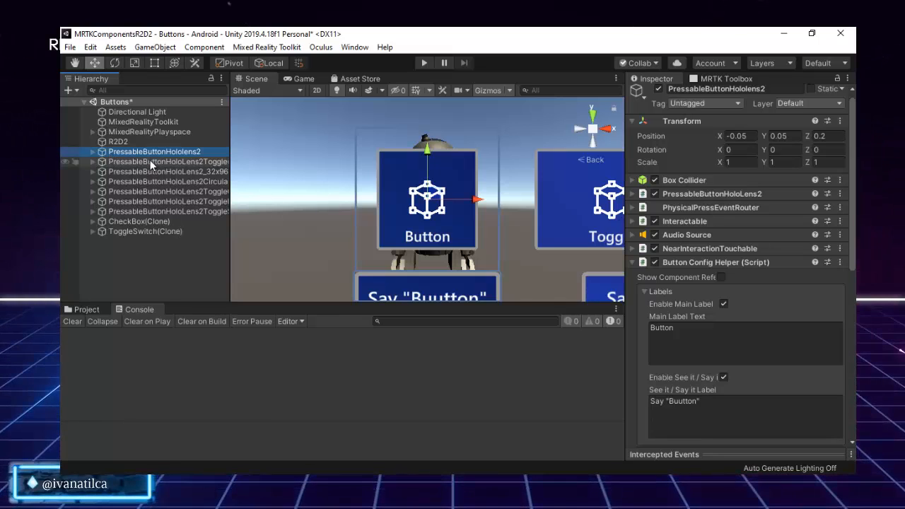
pyautogui.click(93, 152)
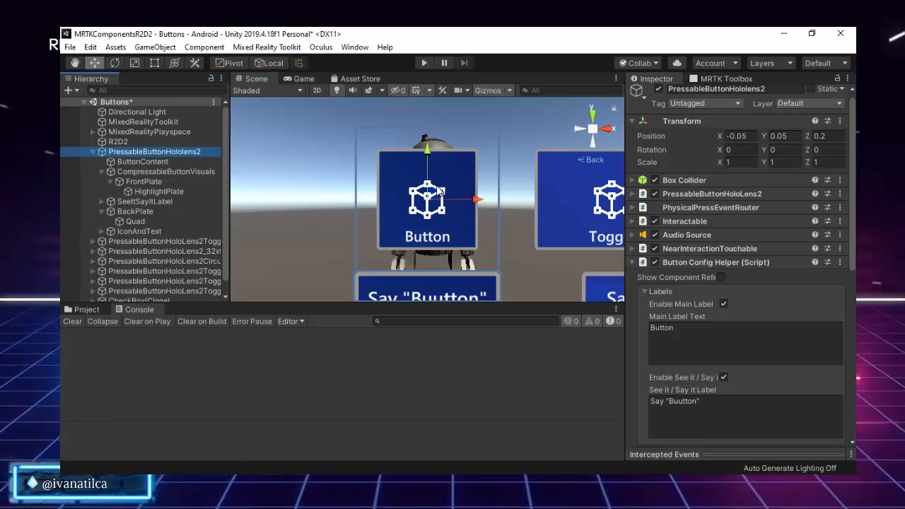
pyautogui.click(102, 172)
pyautogui.click(100, 191)
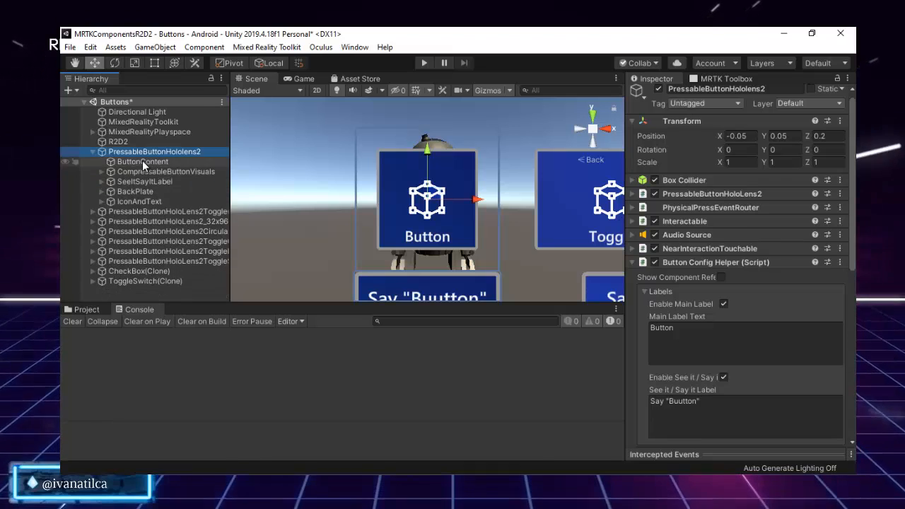
# Step: Deactivate the first button's IconAndText, BackPlate, SeeItSayItLabel and CompressableButtonVisuals child objects
pyautogui.click(139, 201)
pyautogui.click(659, 97)
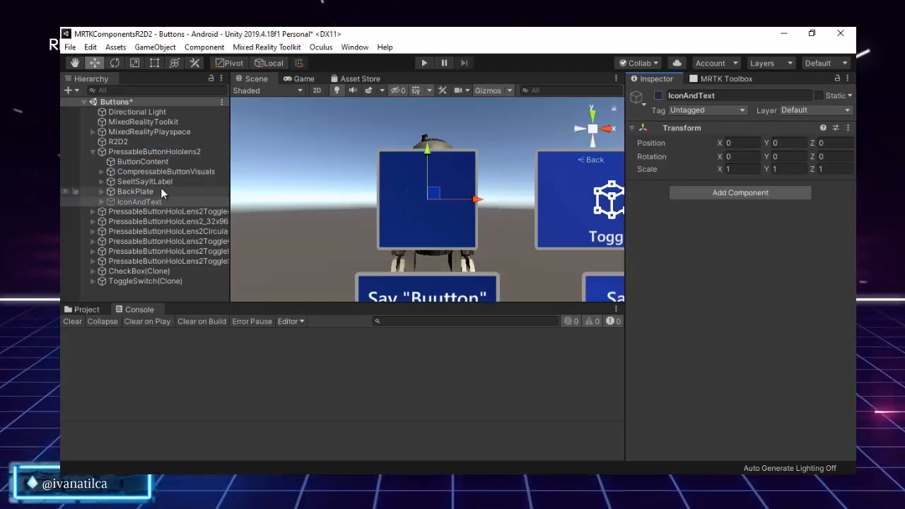
pyautogui.click(160, 191)
pyautogui.click(659, 96)
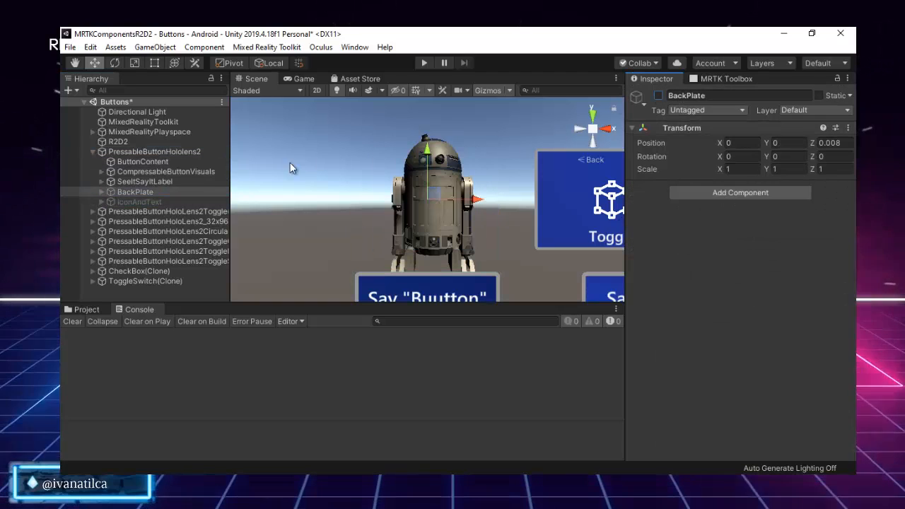
pyautogui.click(197, 182)
pyautogui.click(659, 95)
pyautogui.click(172, 172)
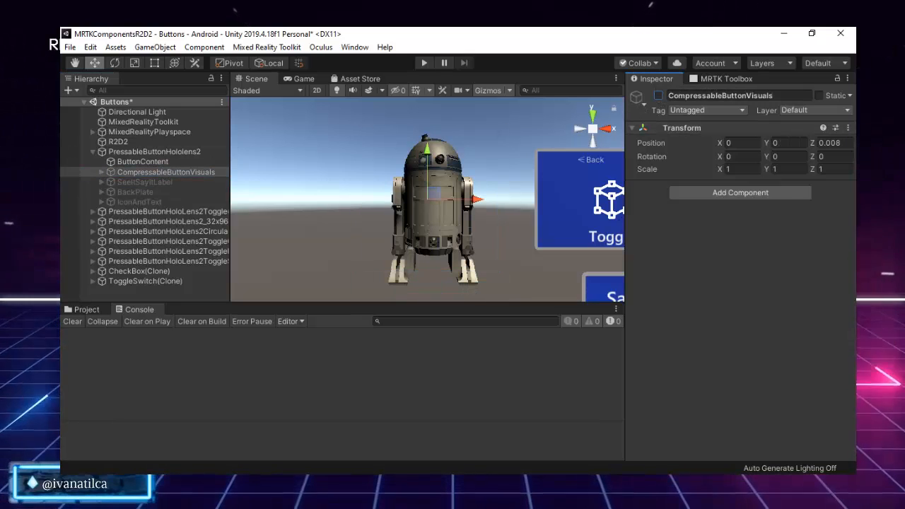
# Step: Inspect the ButtonContent object and reactivate CompressableButtonVisuals
pyautogui.click(176, 161)
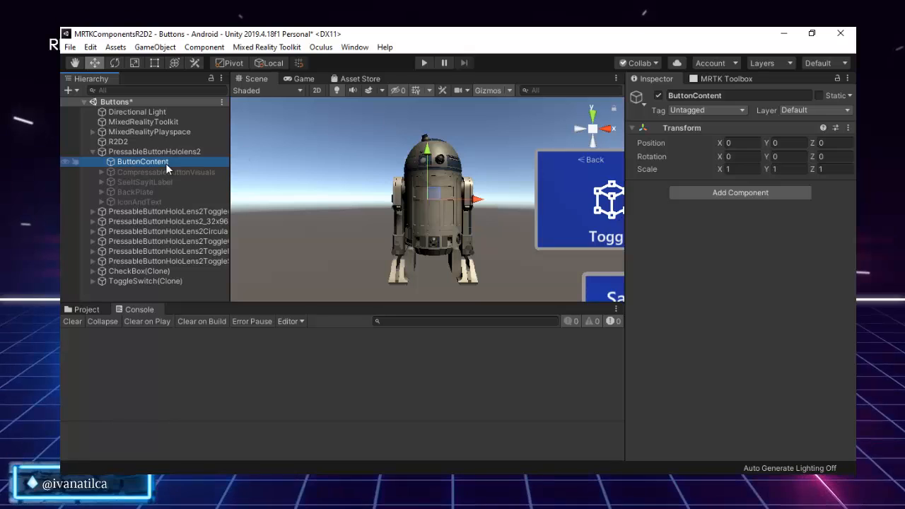
pyautogui.click(147, 172)
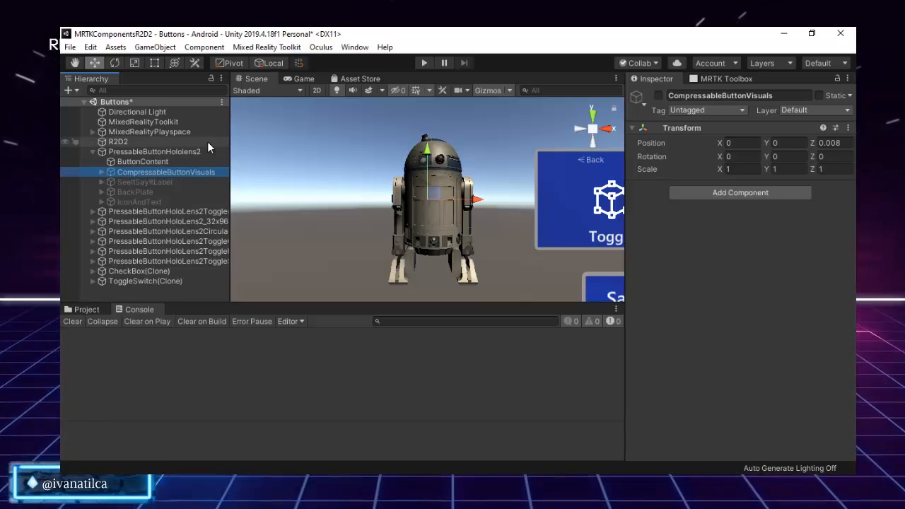
pyautogui.click(659, 95)
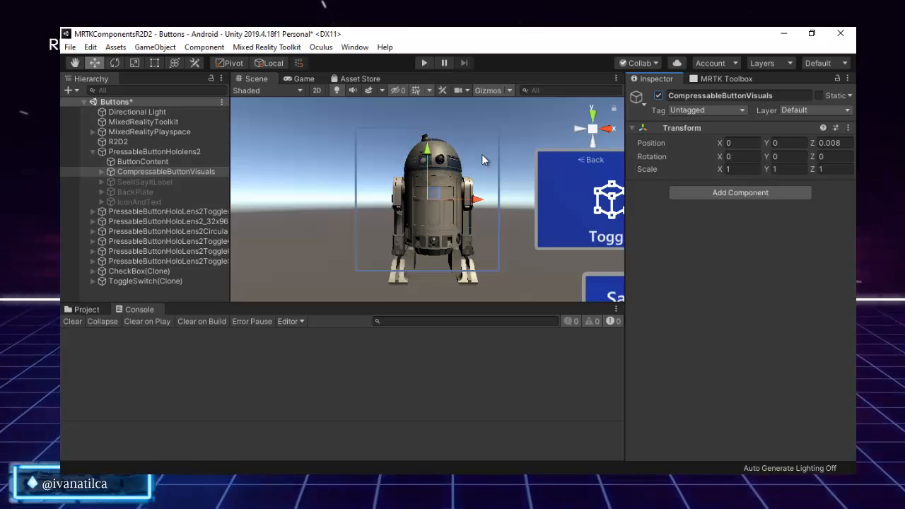
# Step: Examine the FrontPlate and HighlightPlate objects under CompressableButtonVisuals, comparing their shapes from the top and back views
pyautogui.click(103, 171)
pyautogui.click(101, 171)
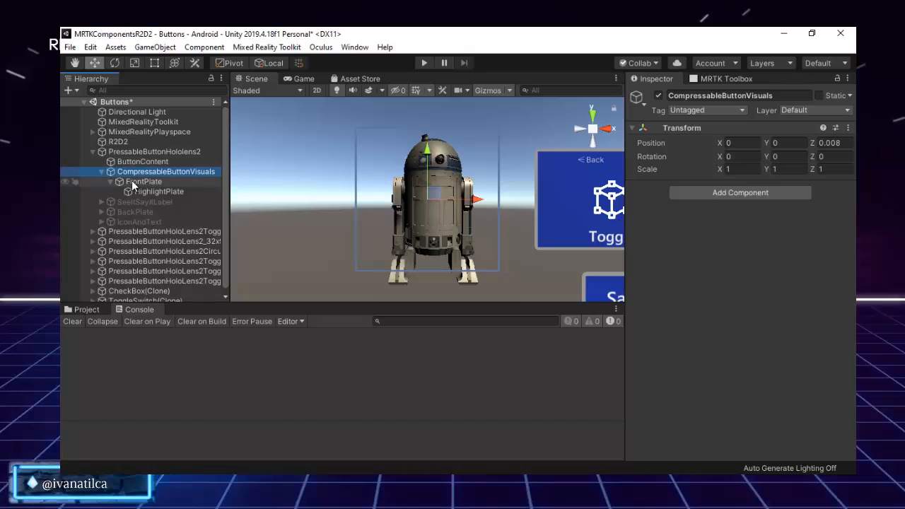
pyautogui.click(134, 181)
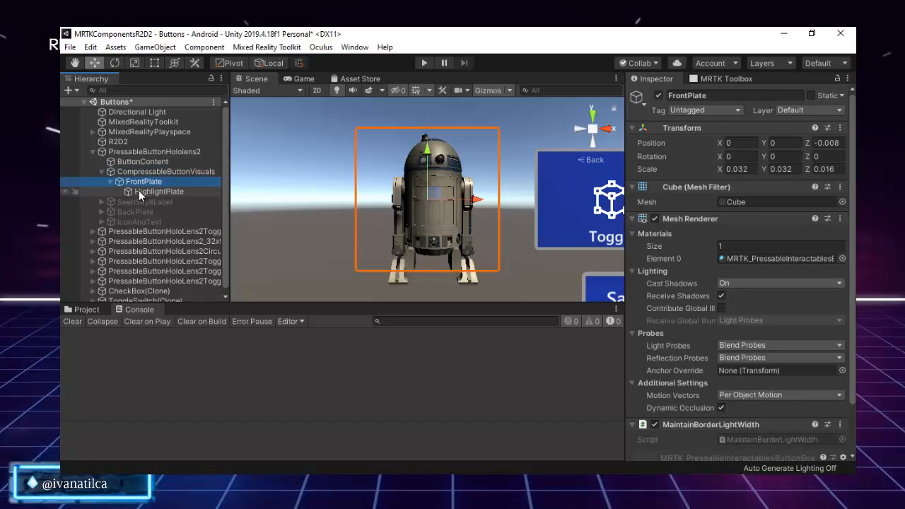
pyautogui.click(156, 191)
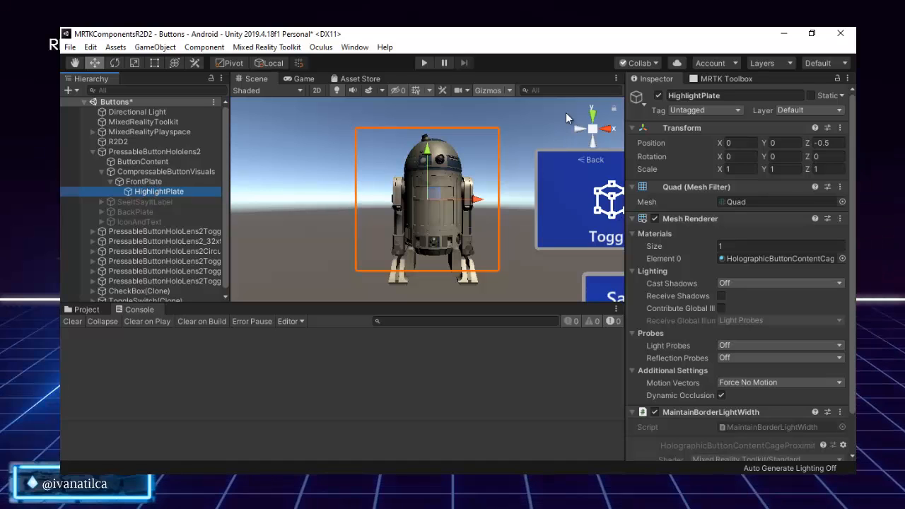
pyautogui.click(593, 116)
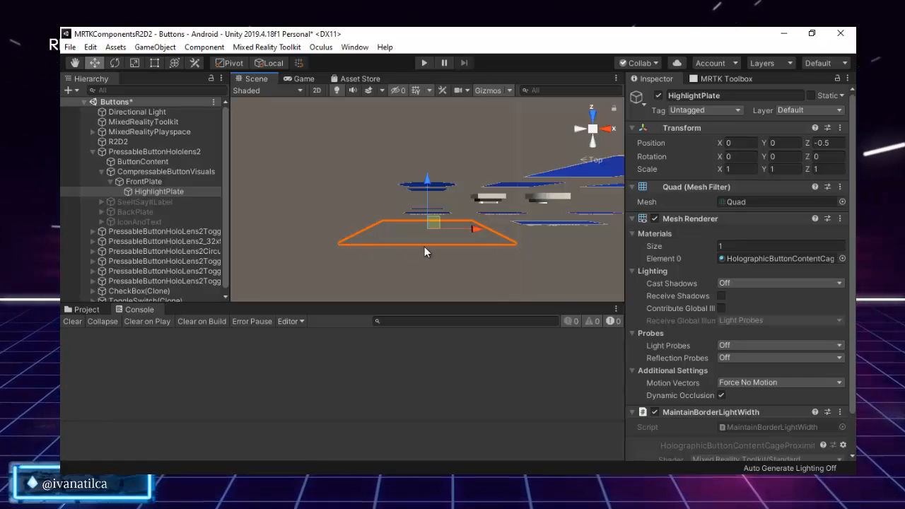
pyautogui.click(174, 180)
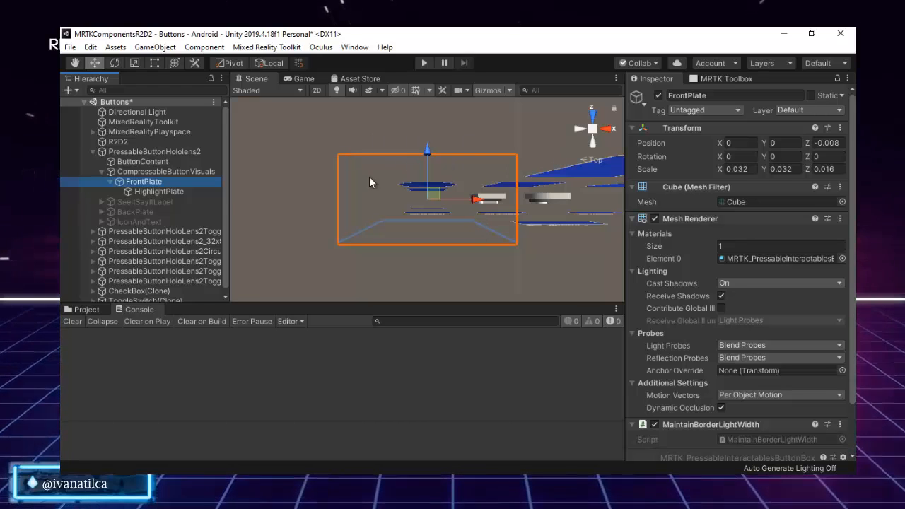
pyautogui.click(172, 191)
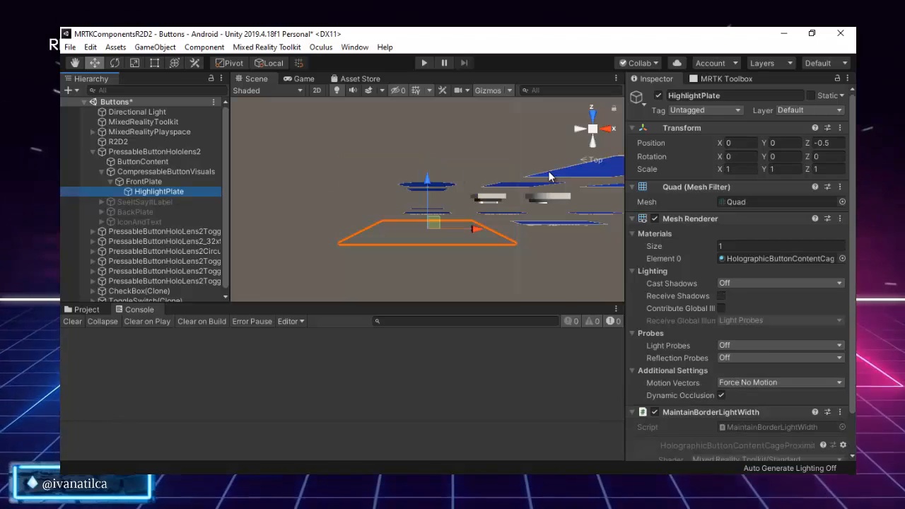
pyautogui.click(593, 142)
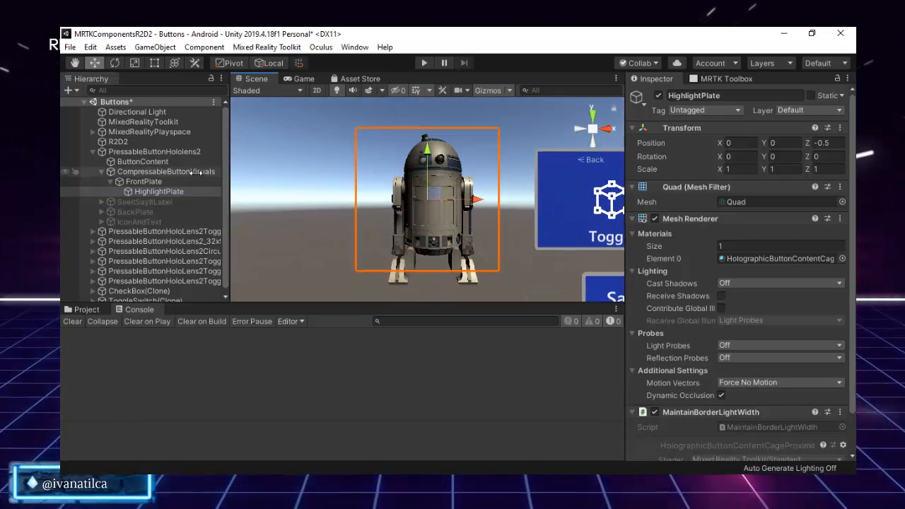
# Step: Compare HighlightPlate and FrontPlate from the side, then restore the back view and collapse CompressableButtonVisuals
pyautogui.click(580, 129)
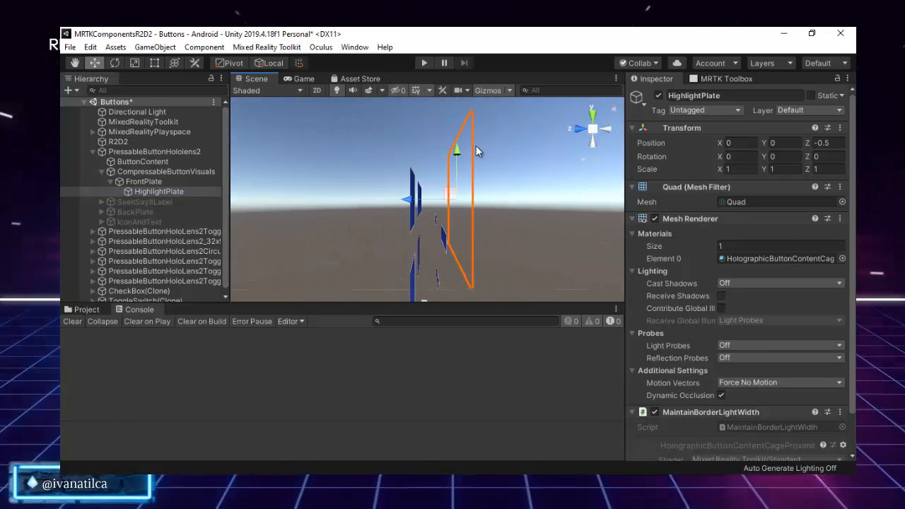
pyautogui.click(160, 183)
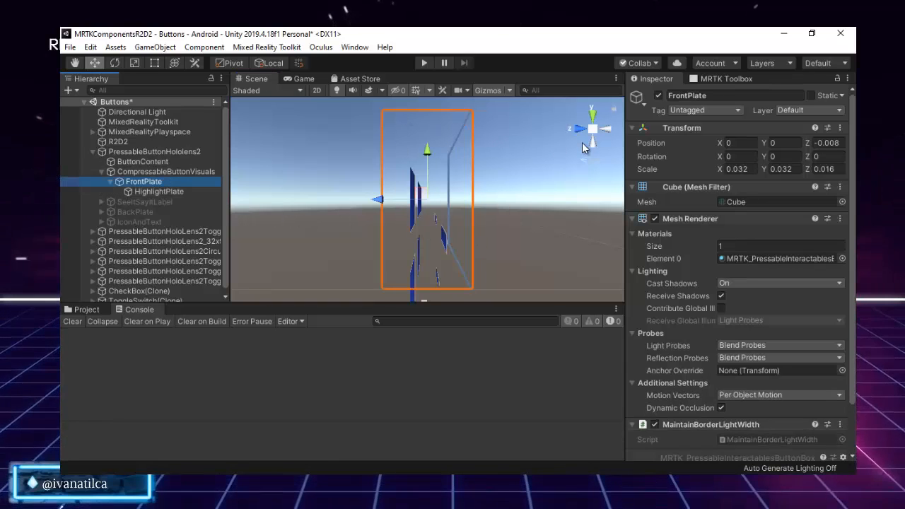
pyautogui.click(606, 131)
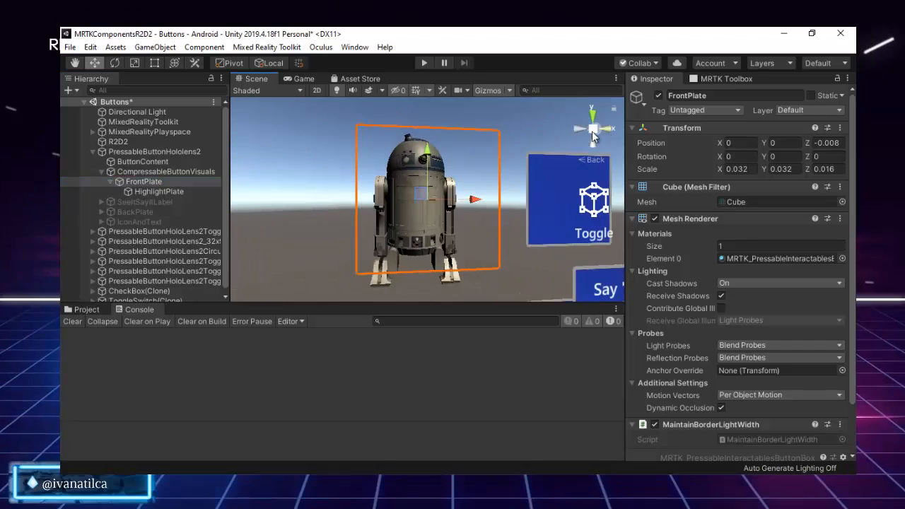
pyautogui.click(103, 172)
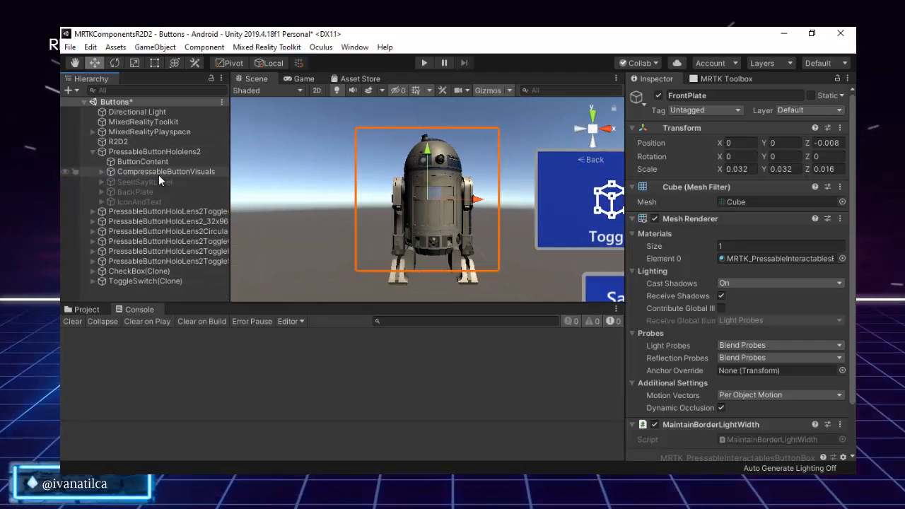
# Step: Reactivate the first button's SeeItSayItLabel object and expand its children
pyautogui.click(157, 182)
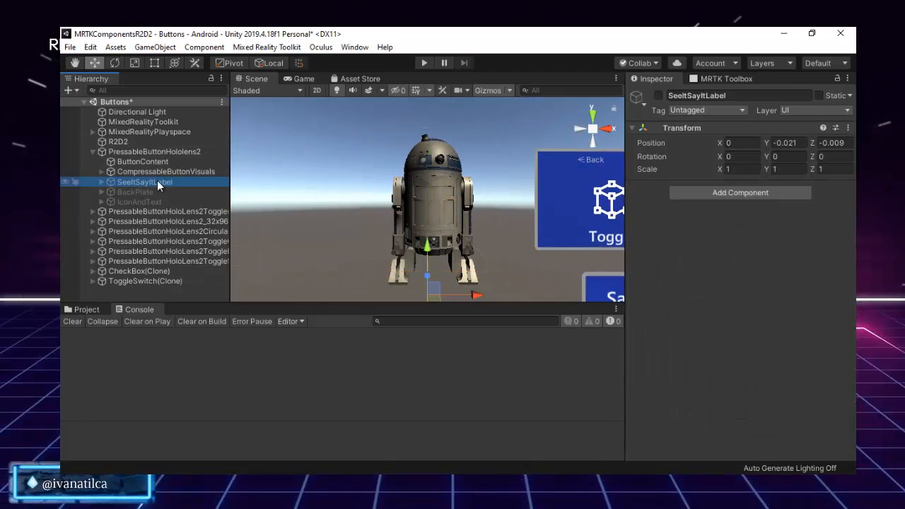
pyautogui.click(658, 95)
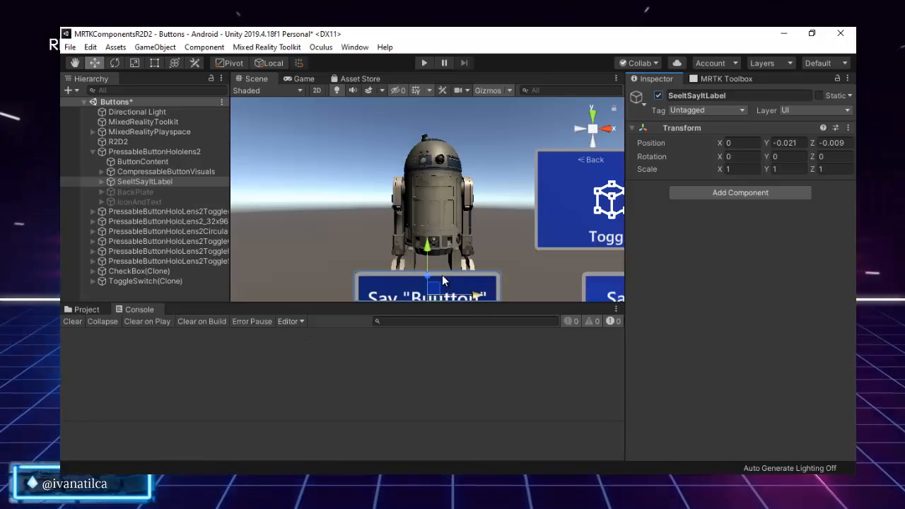
pyautogui.click(101, 182)
# Step: Change the text of the TextMeshPro object under SeeItSayItLabel to Say "Test"
pyautogui.click(145, 192)
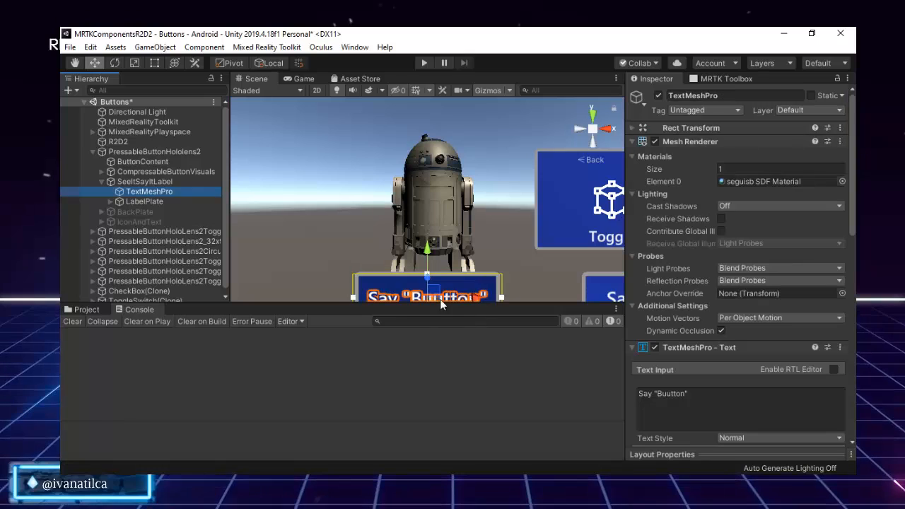
pyautogui.click(674, 391)
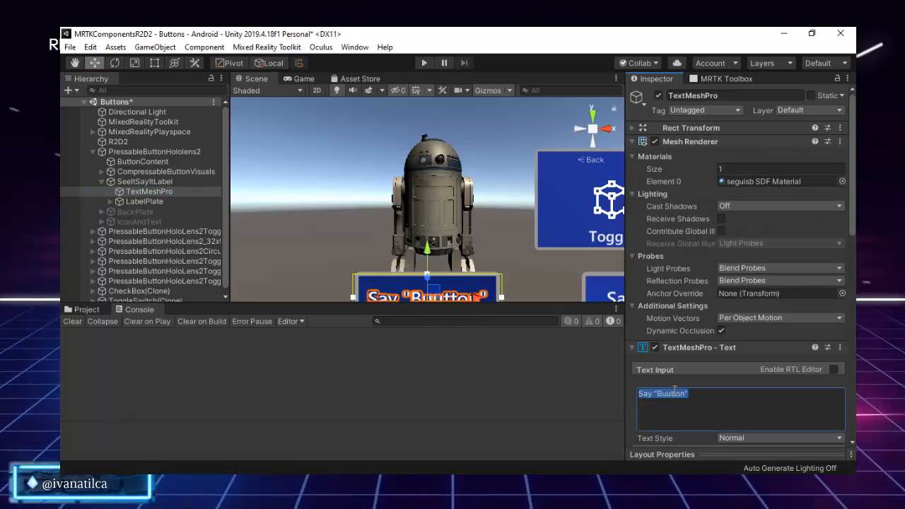
pyautogui.click(707, 394)
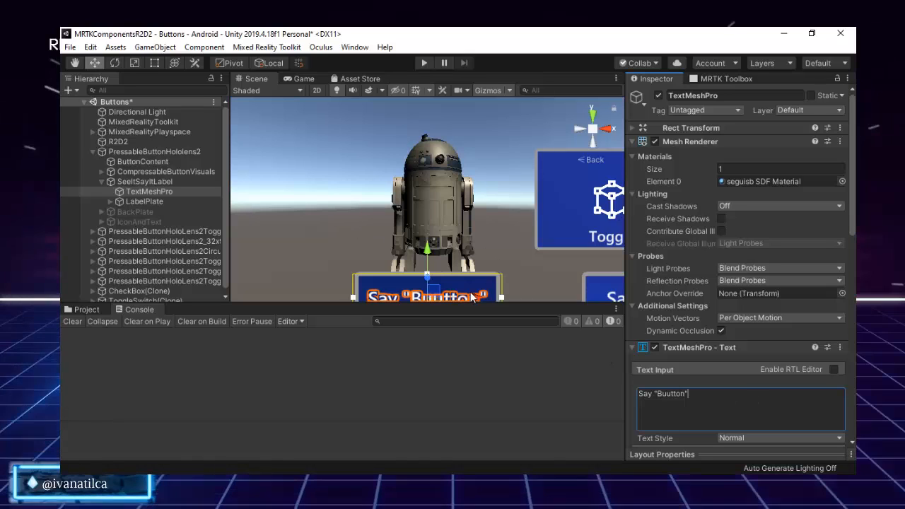
pyautogui.doubleClick(672, 394)
pyautogui.write('Test')
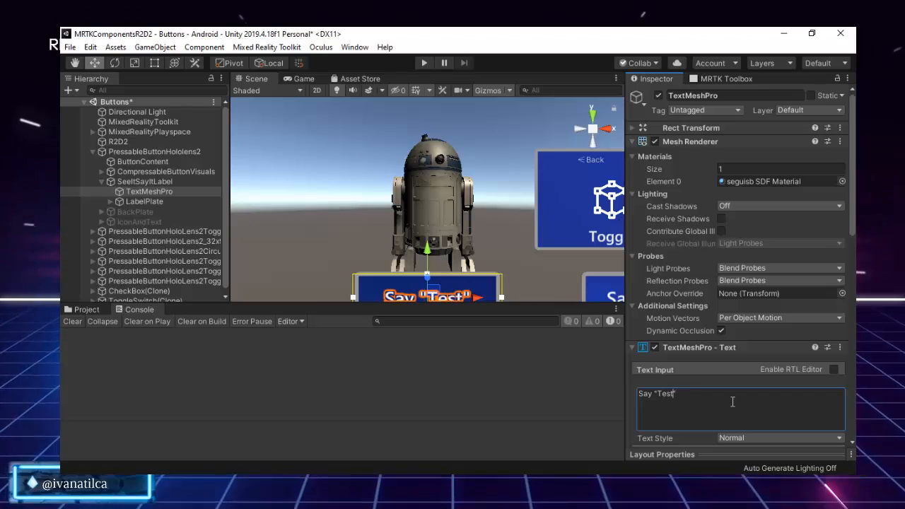
# Step: Inspect the Quad under LabelPlate and browse the materials available for its Mesh Renderer without choosing another one
pyautogui.click(148, 201)
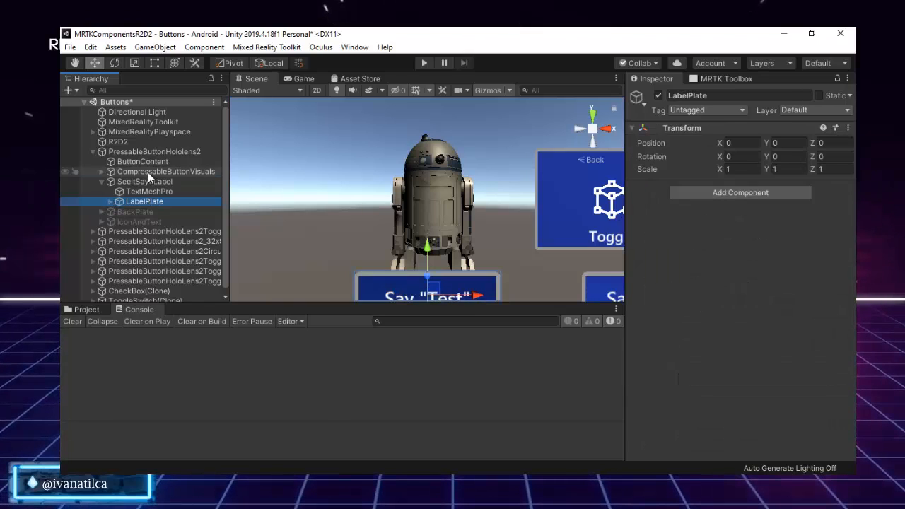
pyautogui.click(110, 202)
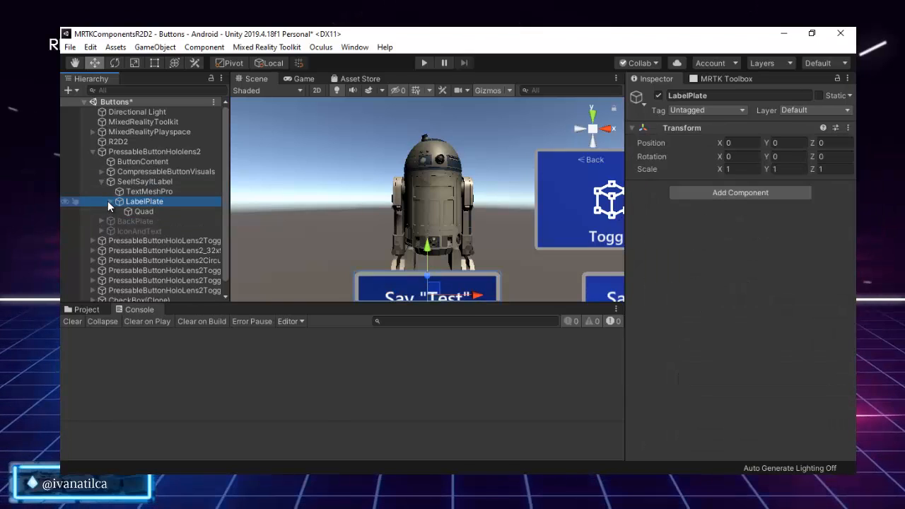
pyautogui.click(149, 212)
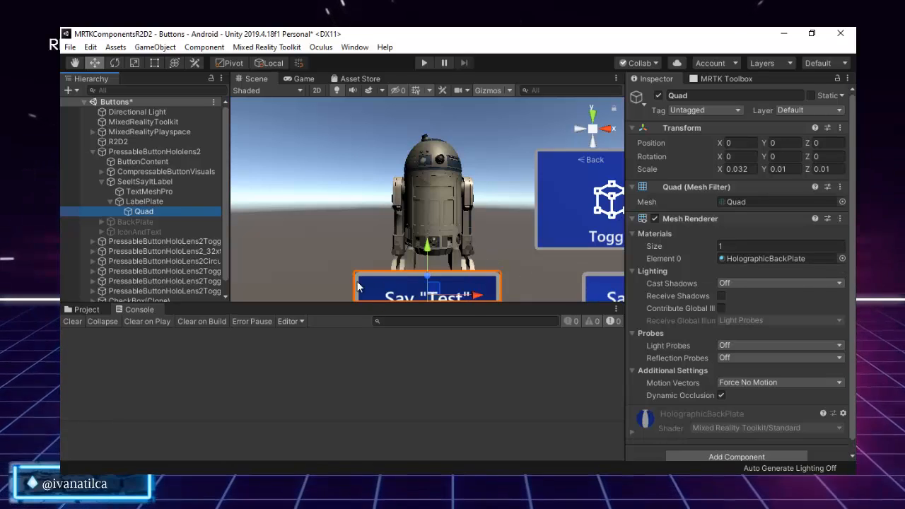
pyautogui.click(838, 258)
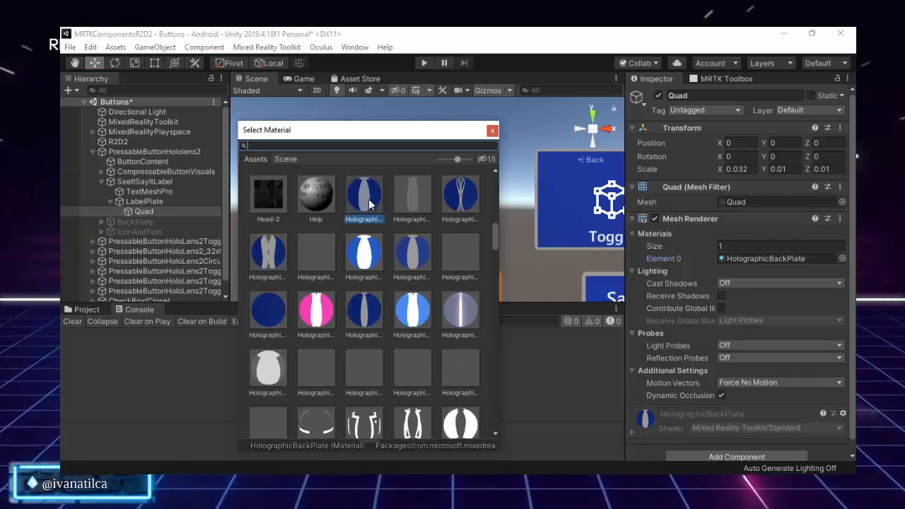
pyautogui.scroll(-3, 398, 333)
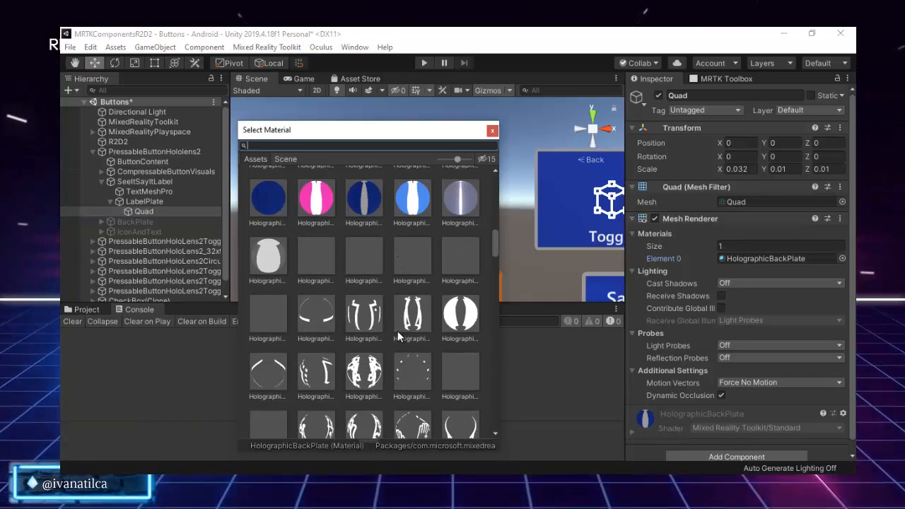
pyautogui.scroll(-10, 398, 331)
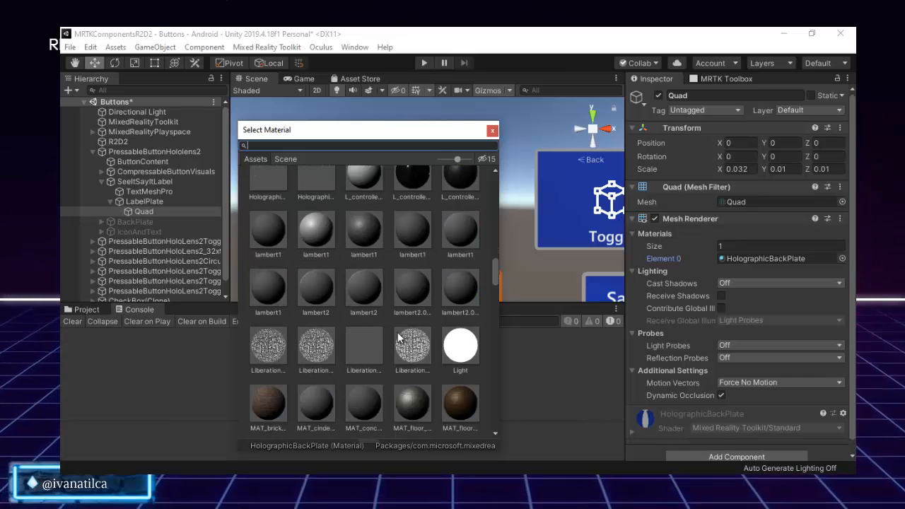
pyautogui.scroll(-5, 396, 332)
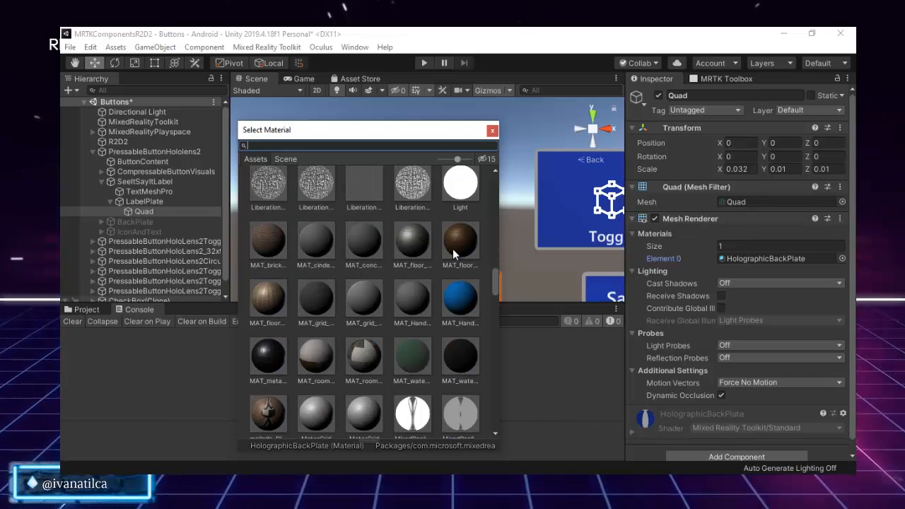
pyautogui.click(491, 130)
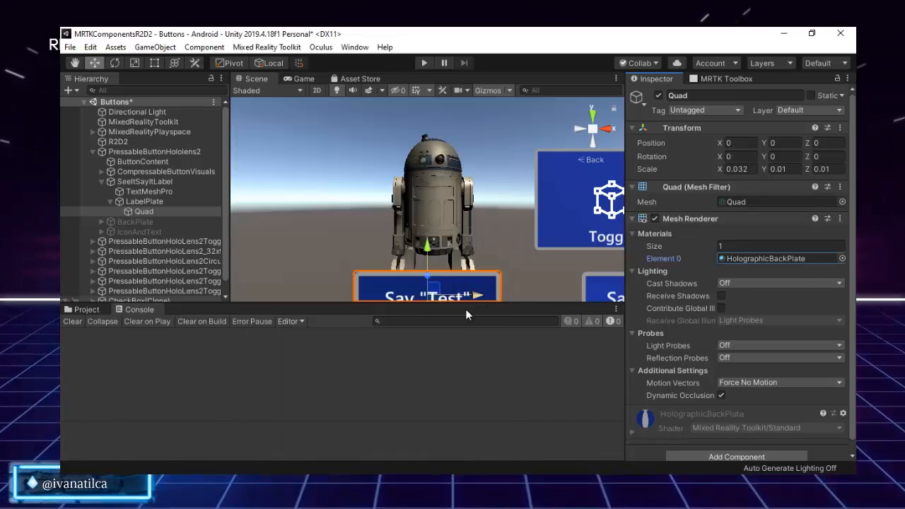
# Step: Check the LabelPlate and SeeItSayItLabel transforms and collapse the SeeItSayItLabel children
pyautogui.click(144, 201)
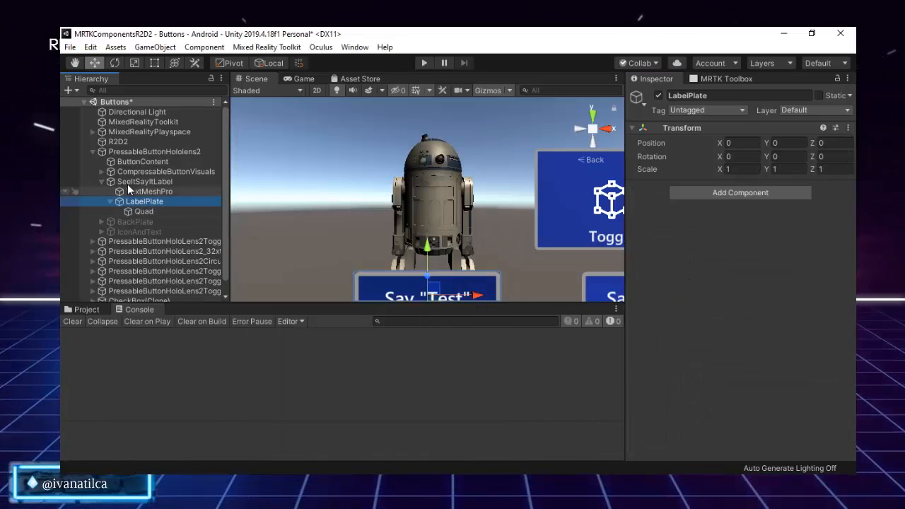
pyautogui.click(127, 182)
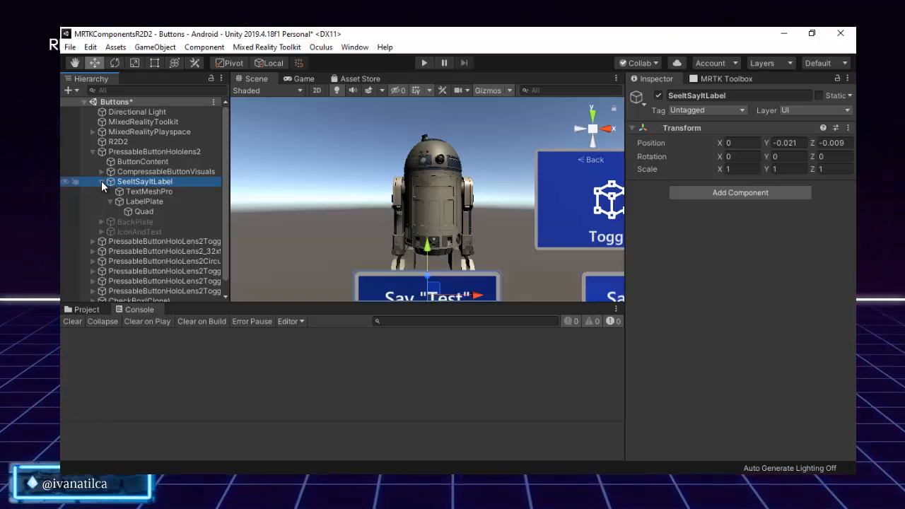
pyautogui.click(101, 182)
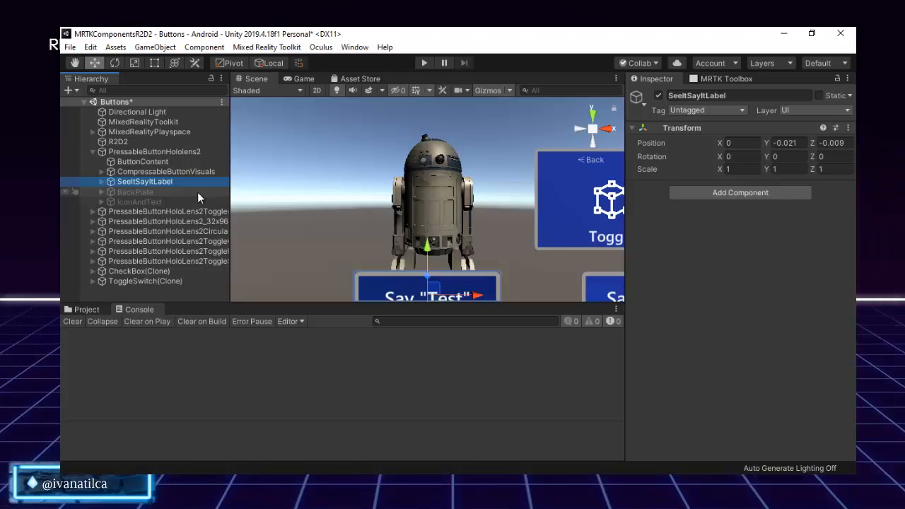
# Step: Reactivate the first button's BackPlate object and expand its children
pyautogui.click(135, 191)
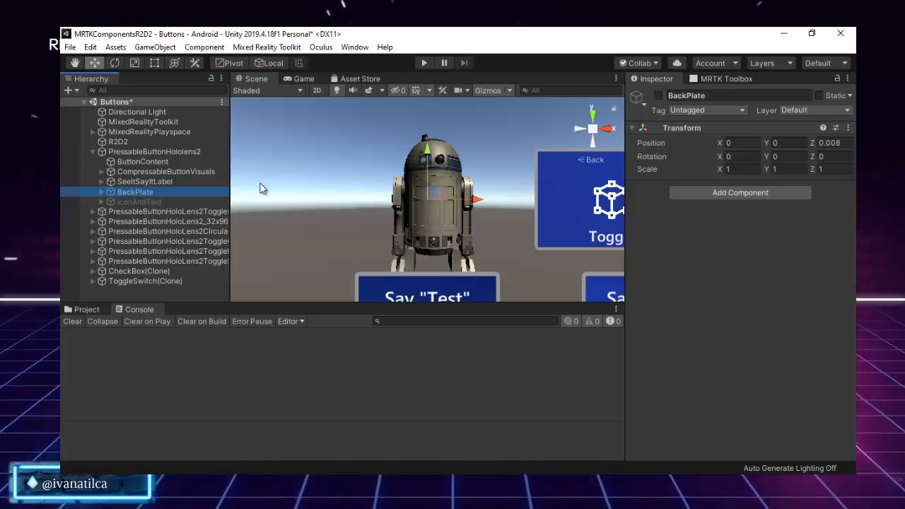
pyautogui.click(658, 96)
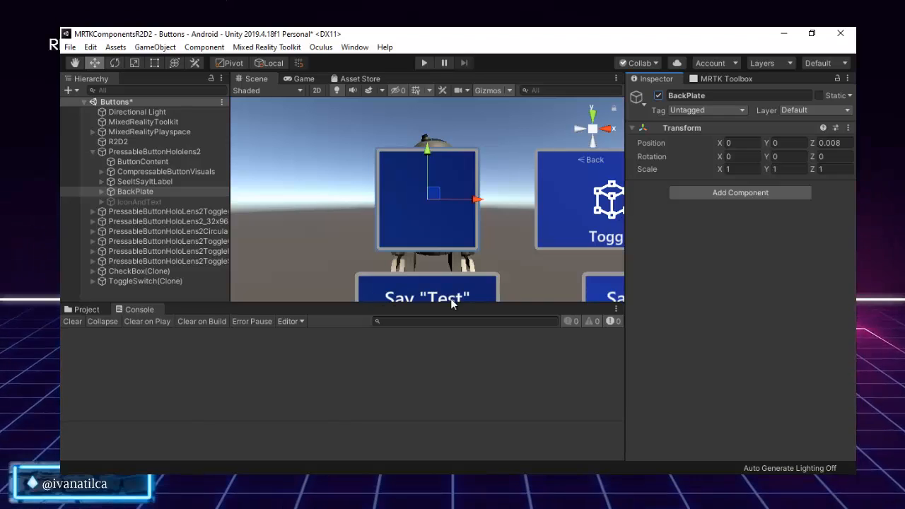
pyautogui.click(101, 192)
# Step: Assign the buttonpink material to the BackPlate's Quad, searching the project's materials for "butt"
pyautogui.click(135, 203)
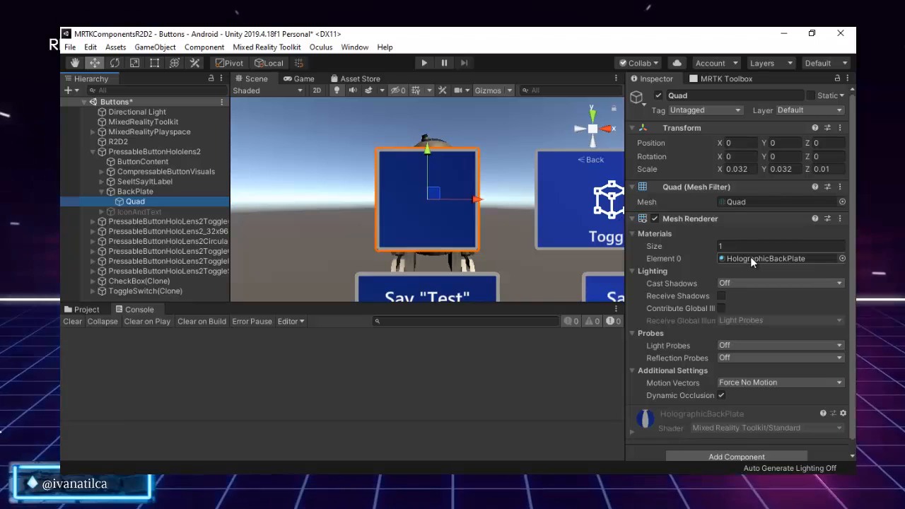
pyautogui.click(842, 258)
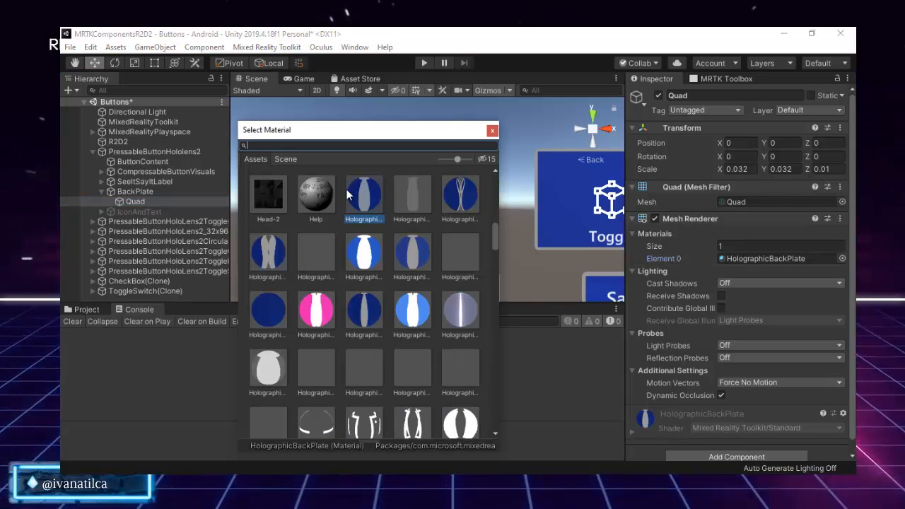
pyautogui.click(283, 159)
pyautogui.click(252, 159)
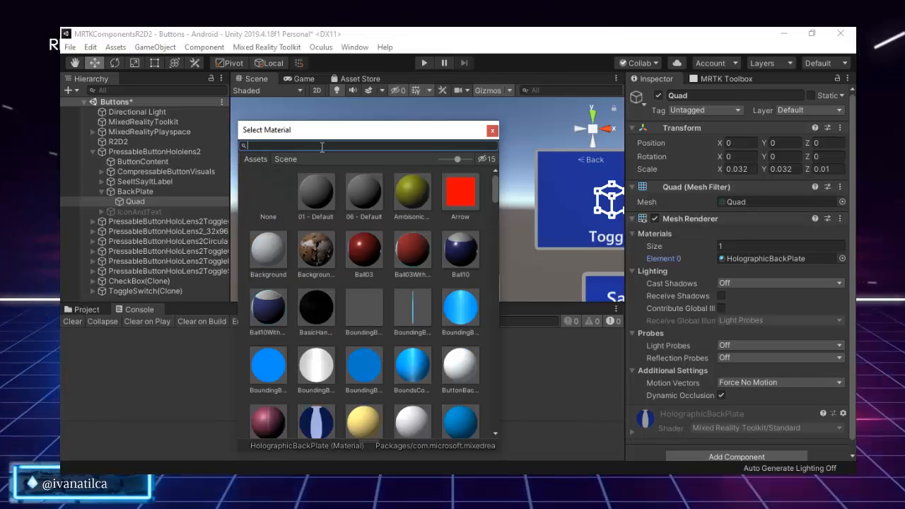
pyautogui.write('butt')
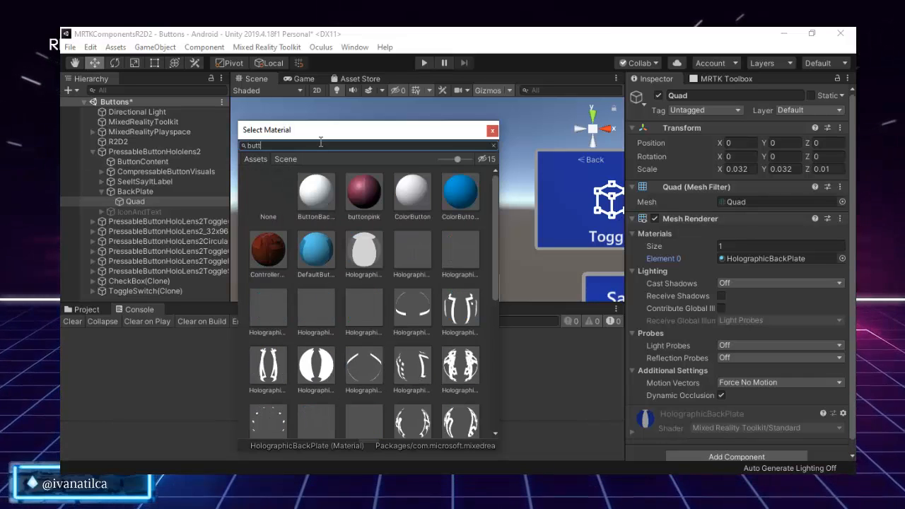
pyautogui.click(364, 192)
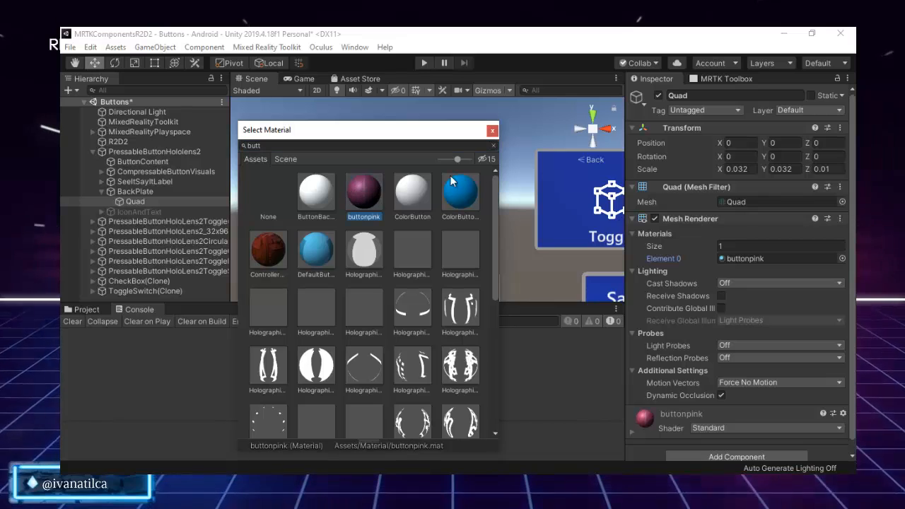
# Step: Close the material picker and collapse the Quad's Mesh Renderer settings and the BackPlate's children
pyautogui.click(492, 131)
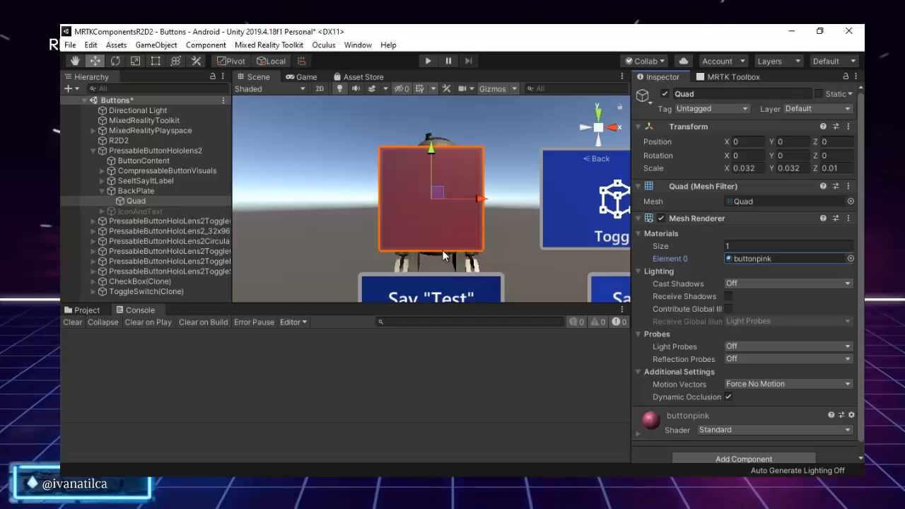
pyautogui.click(639, 219)
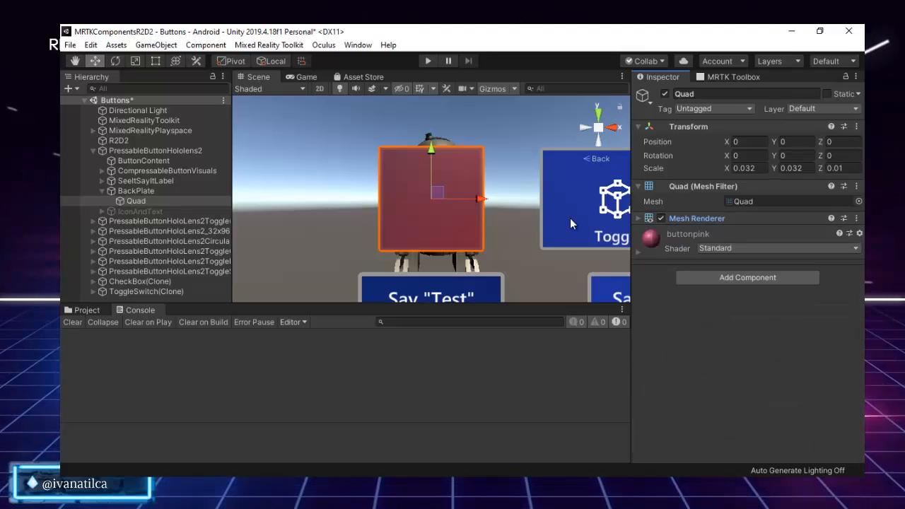
pyautogui.click(132, 190)
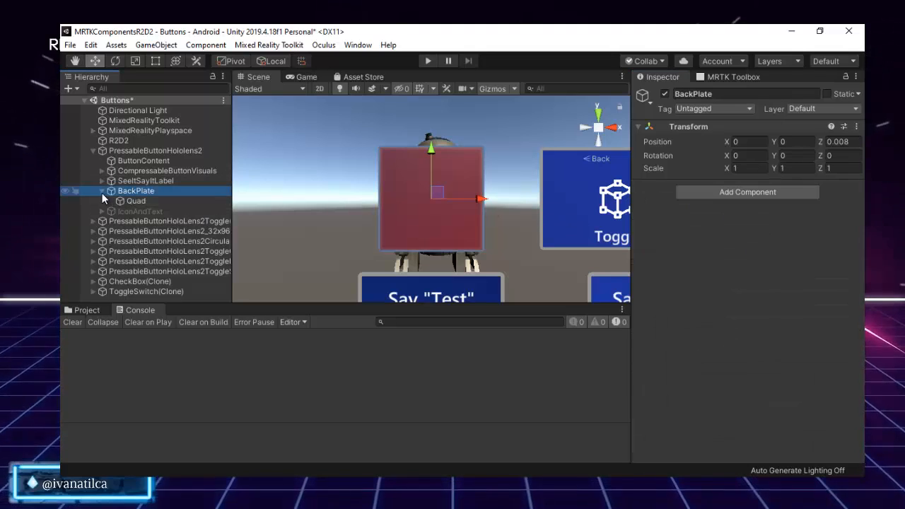
pyautogui.click(102, 192)
# Step: Reactivate the first button's IconAndText object and expand its children
pyautogui.click(132, 203)
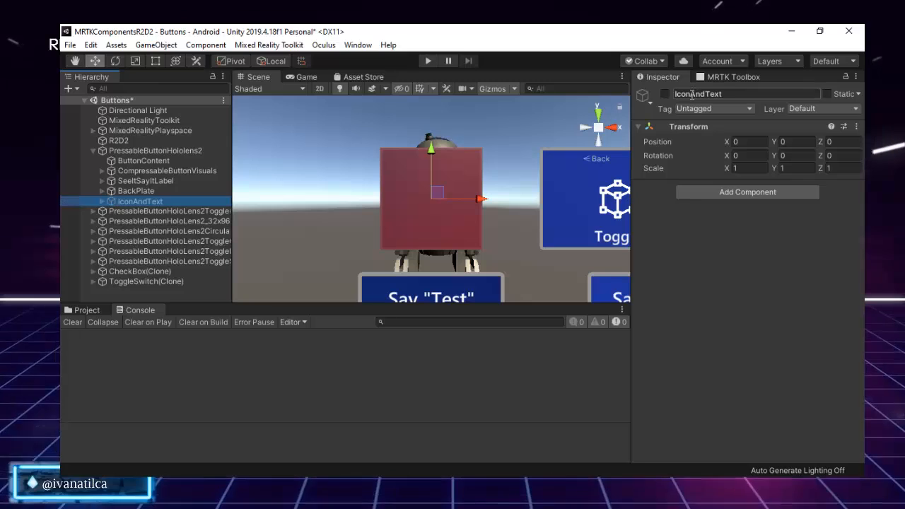
pyautogui.click(664, 94)
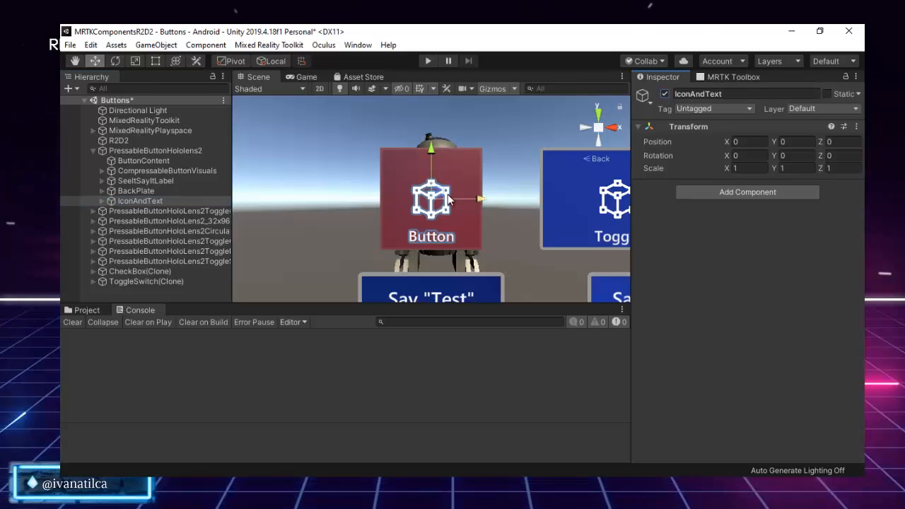
pyautogui.click(101, 200)
# Step: Inspect the text input of TextMeshPro and the Mesh Renderer settings of UIButtonSquareIcon under IconAndText
pyautogui.click(150, 211)
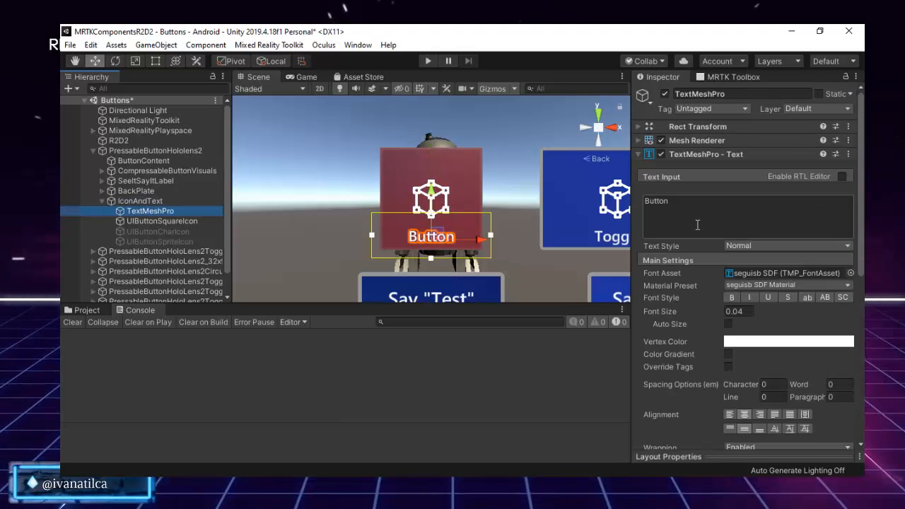
pyautogui.click(656, 201)
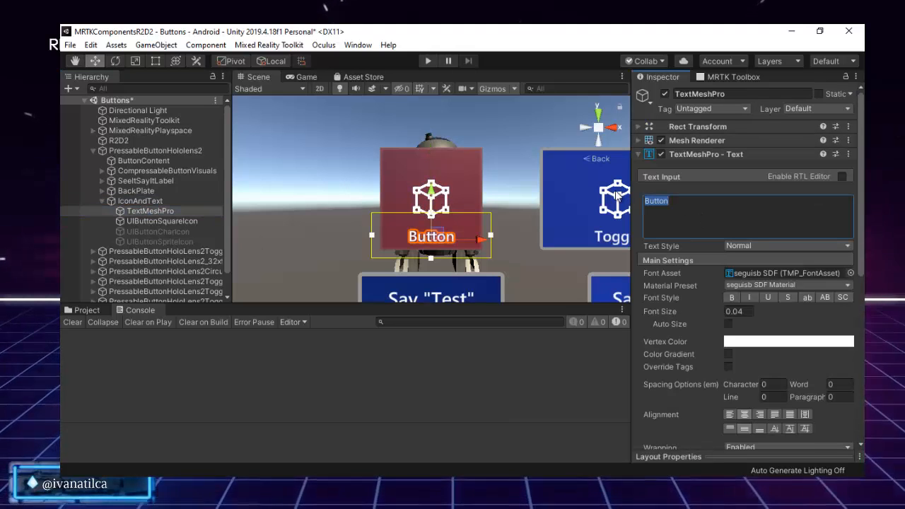
pyautogui.click(137, 219)
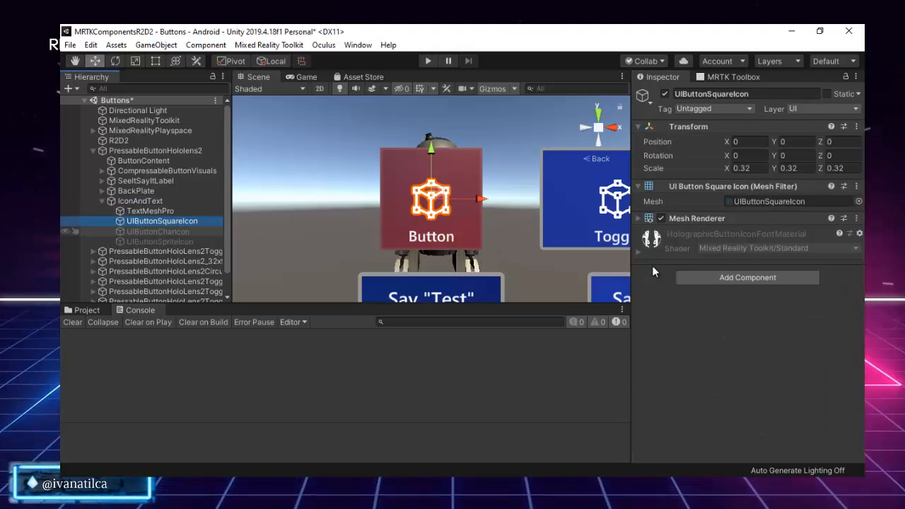
pyautogui.click(641, 219)
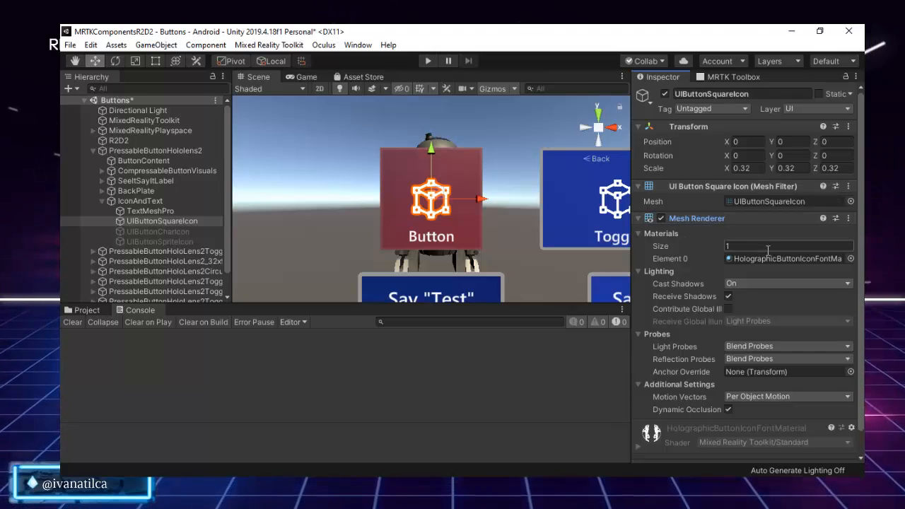
# Step: Collapse the IconAndText children and the whole PressableButtonHololens2 hierarchy, keeping the button's root object selected
pyautogui.click(111, 201)
pyautogui.click(140, 150)
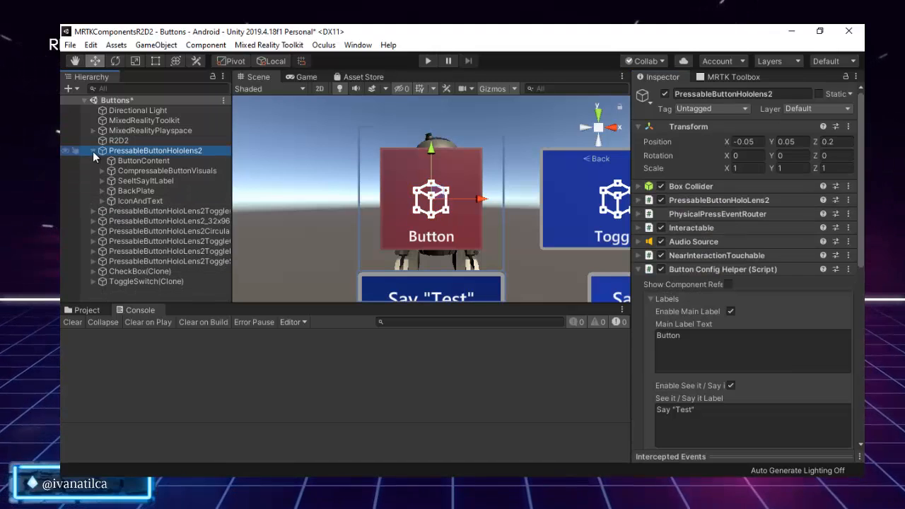
pyautogui.click(93, 152)
pyautogui.click(190, 152)
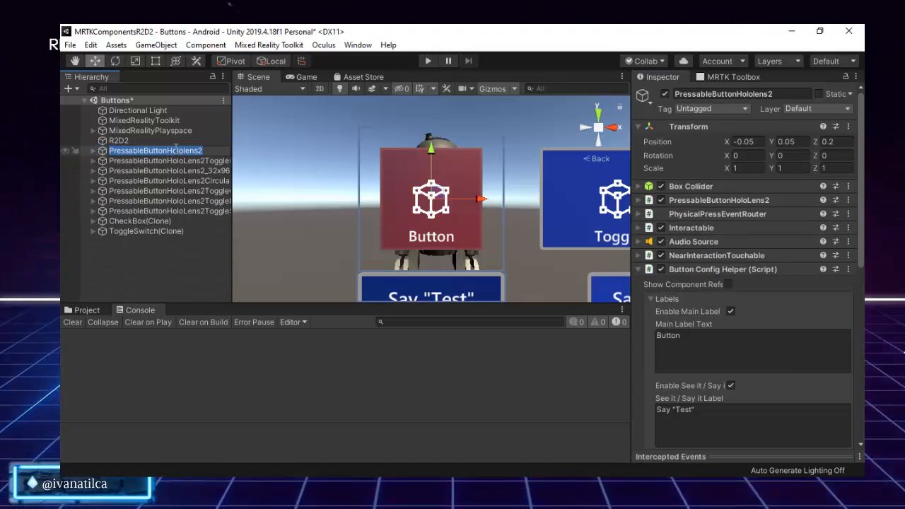
pyautogui.click(103, 153)
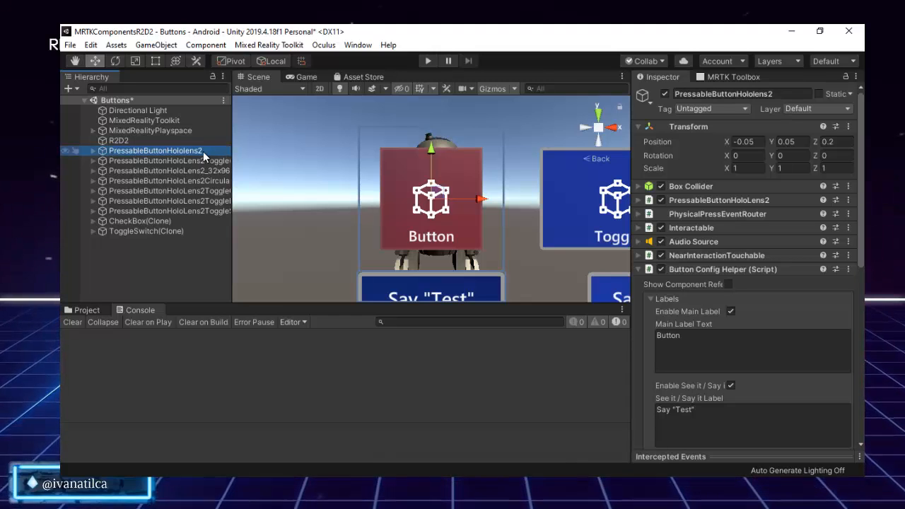
# Step: In the first button's Button Config Helper, set the main label text to Test and re-enter Test within the See it / Say it label
pyautogui.click(638, 269)
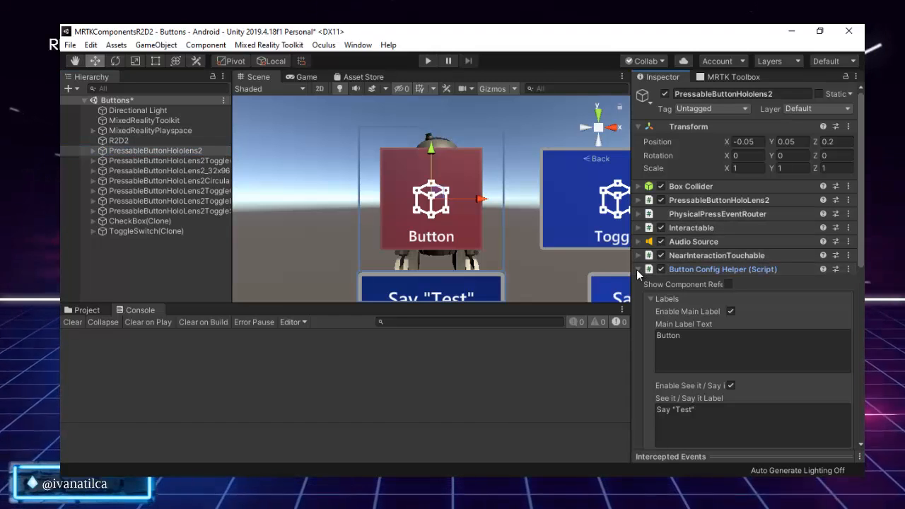
pyautogui.click(637, 269)
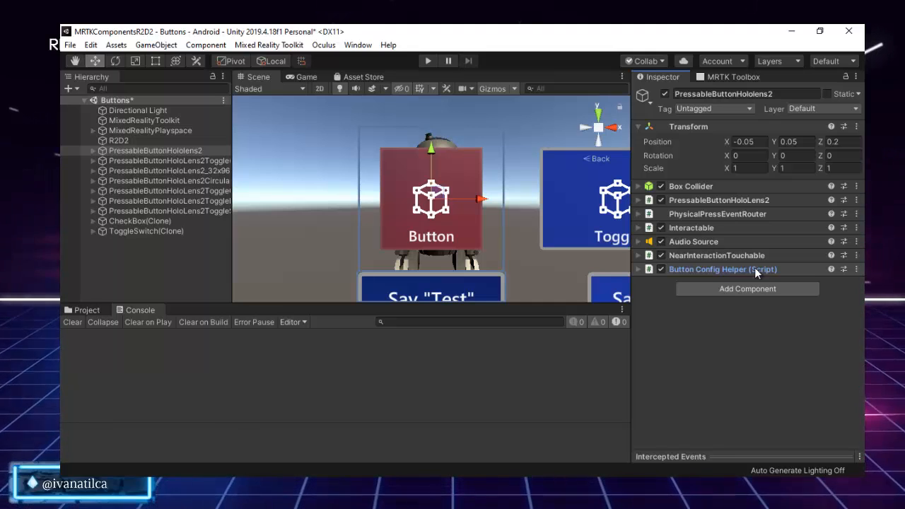
pyautogui.click(638, 270)
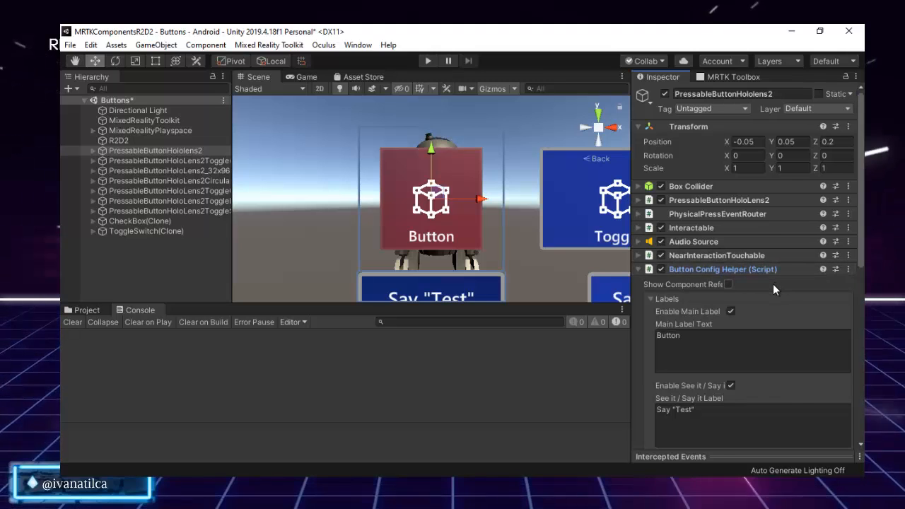
pyautogui.scroll(-3, 659, 287)
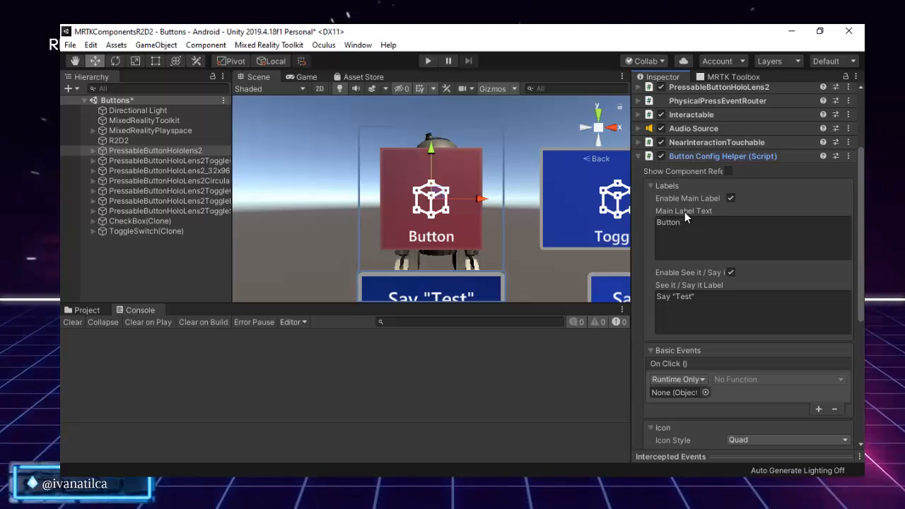
pyautogui.click(690, 229)
pyautogui.write('Tet')
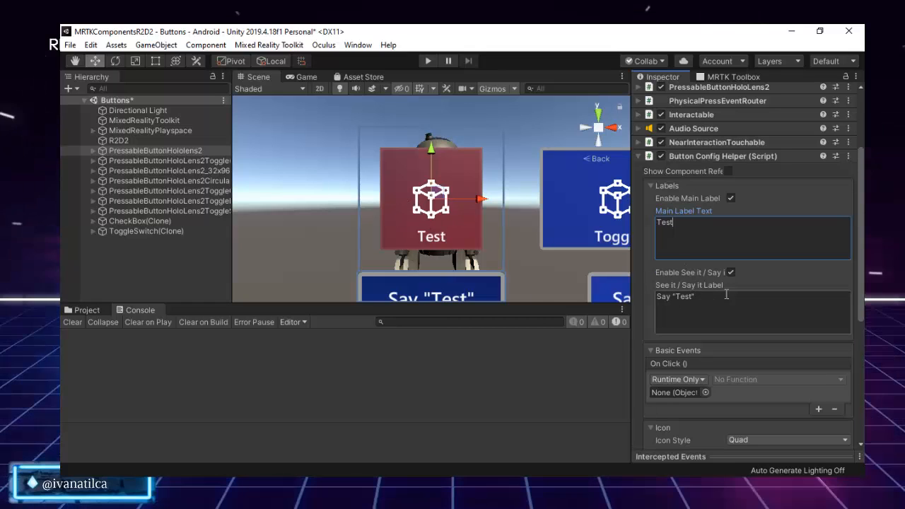
pyautogui.doubleClick(683, 297)
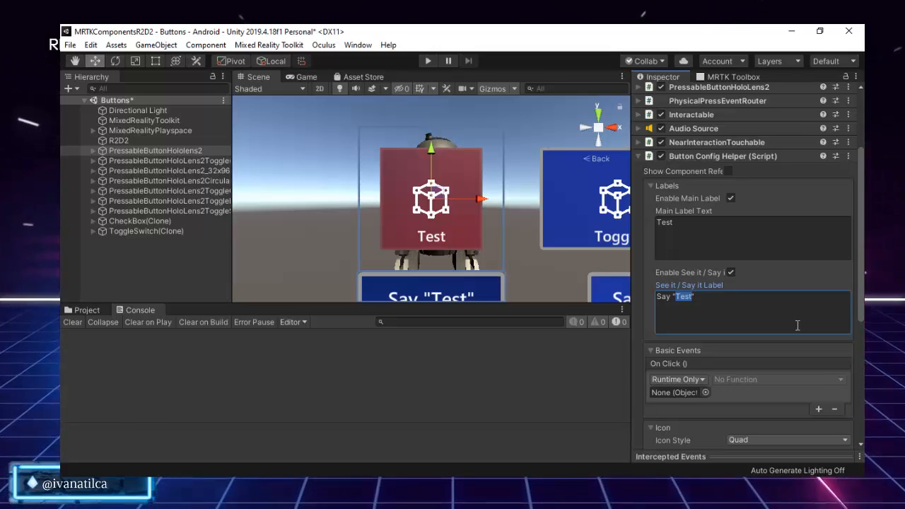
pyautogui.press('BackSpace')
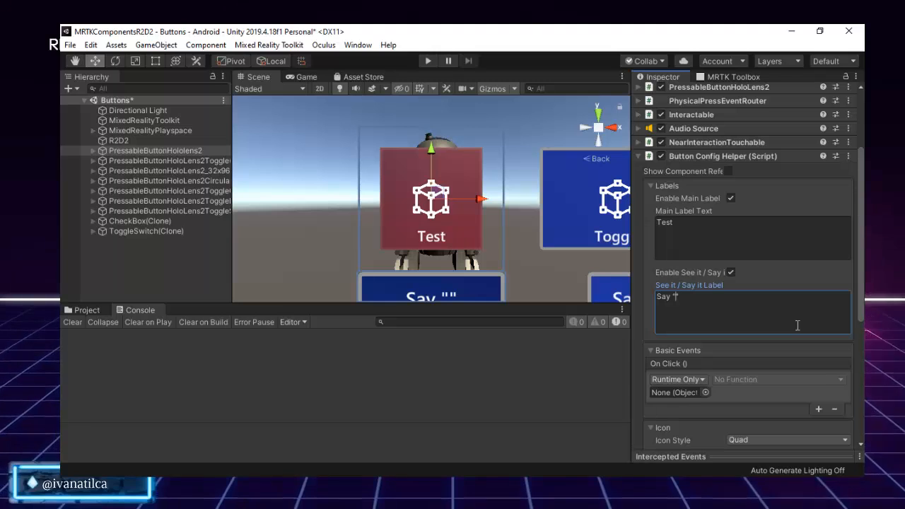
pyautogui.write('Test')
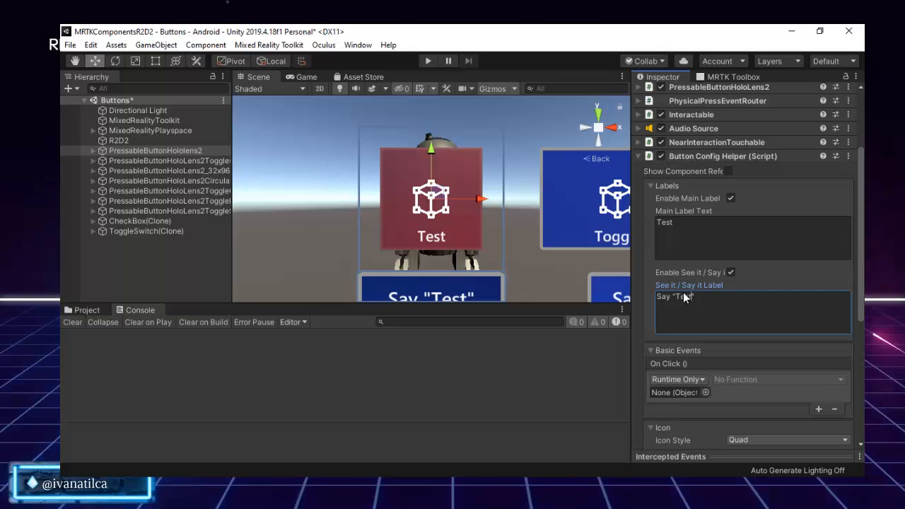
# Step: Try the Sprite icon style for the first button and return it to Quad
pyautogui.scroll(-3, 749, 315)
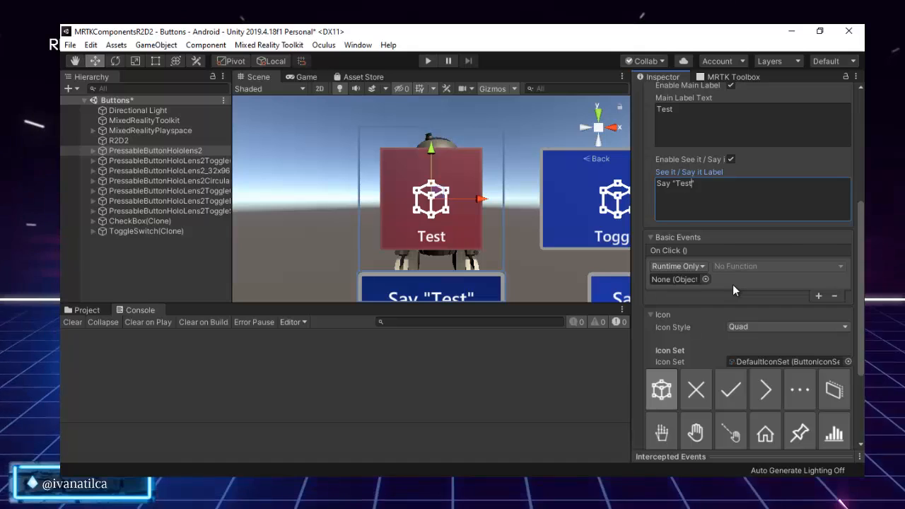
pyautogui.scroll(-3, 733, 284)
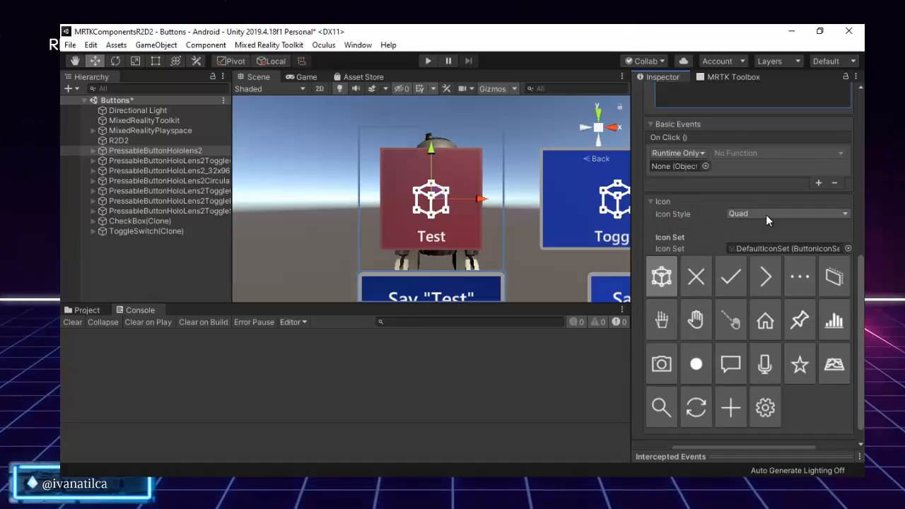
pyautogui.click(755, 213)
pyautogui.click(758, 242)
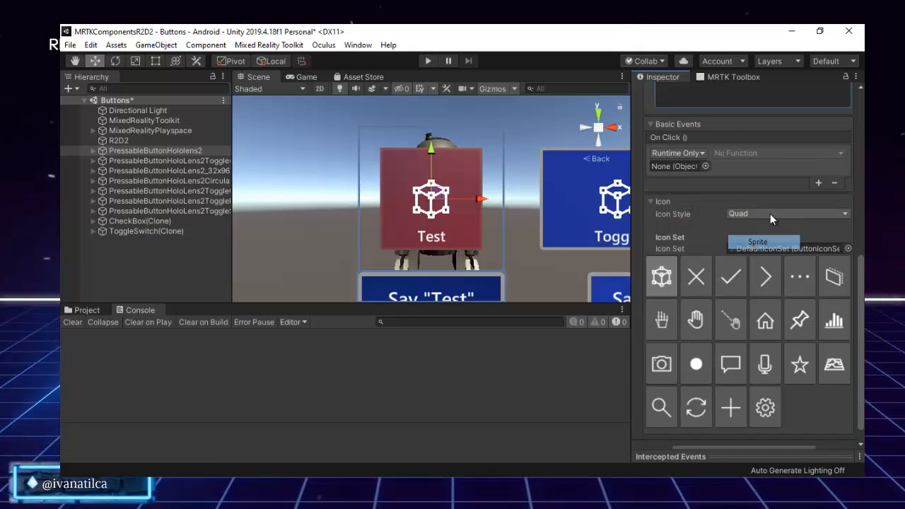
pyautogui.click(767, 273)
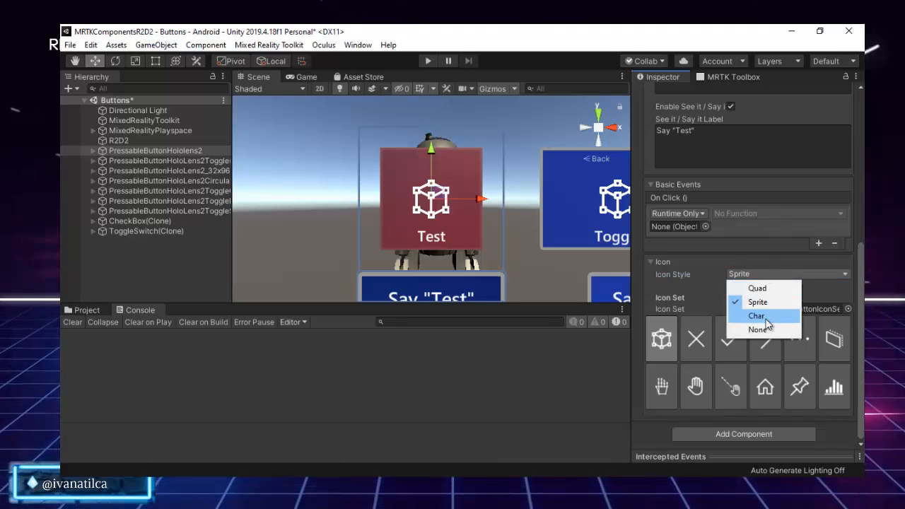
pyautogui.click(757, 287)
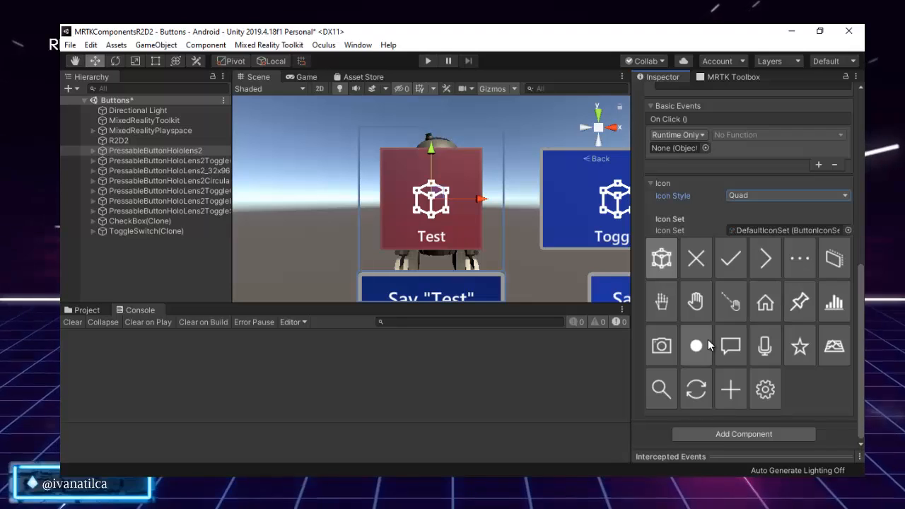
# Step: Give the first button the star icon from the default icon set and collapse the Icon settings and the Button Config Helper
pyautogui.click(800, 345)
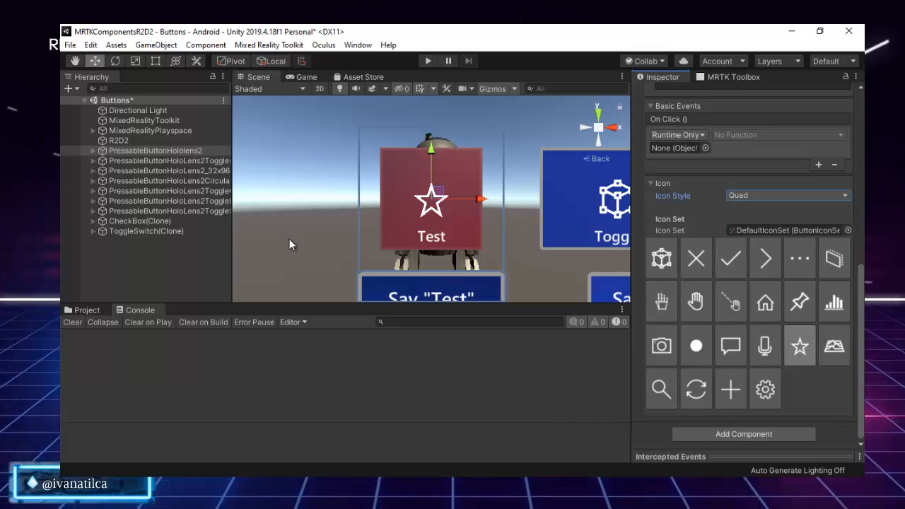
pyautogui.scroll(3, 789, 348)
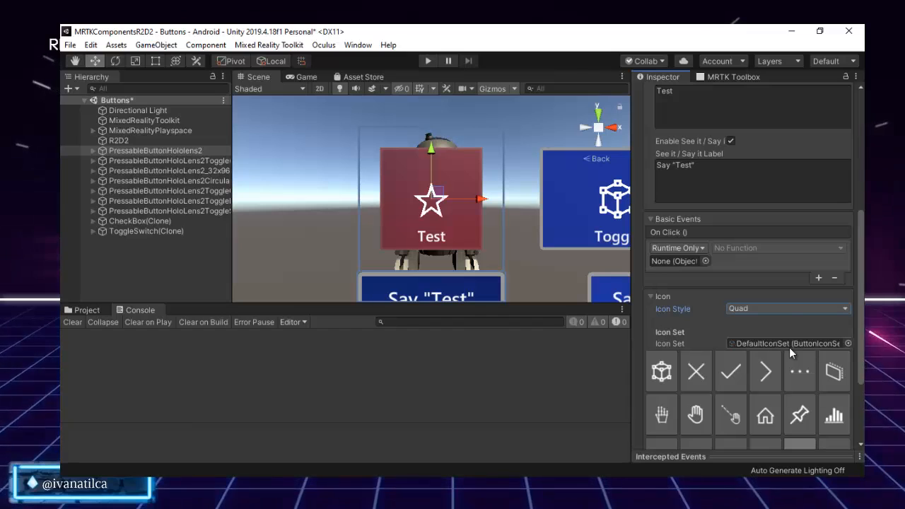
pyautogui.scroll(-3, 790, 347)
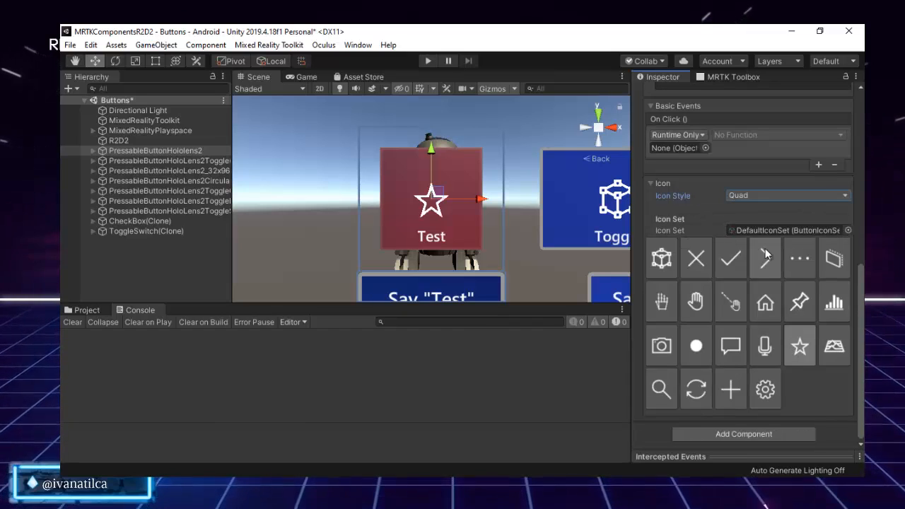
pyautogui.scroll(3, 765, 267)
pyautogui.click(650, 296)
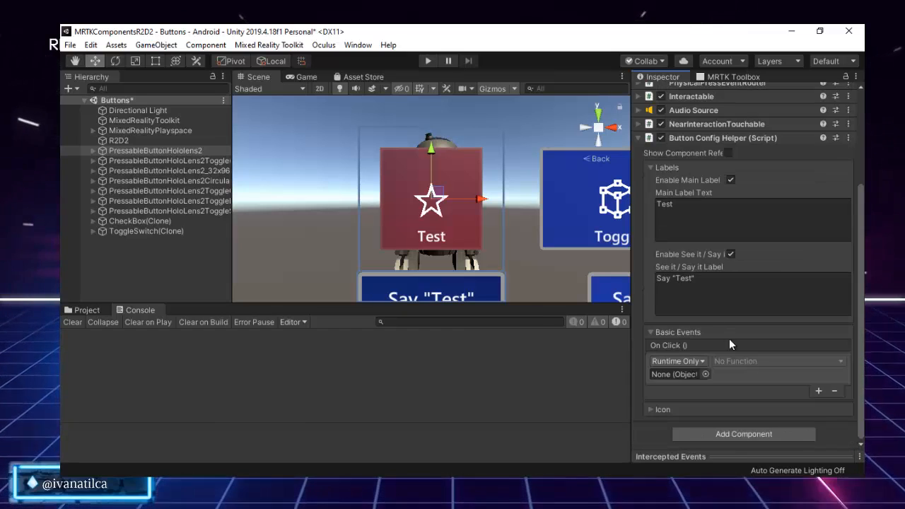
pyautogui.click(640, 138)
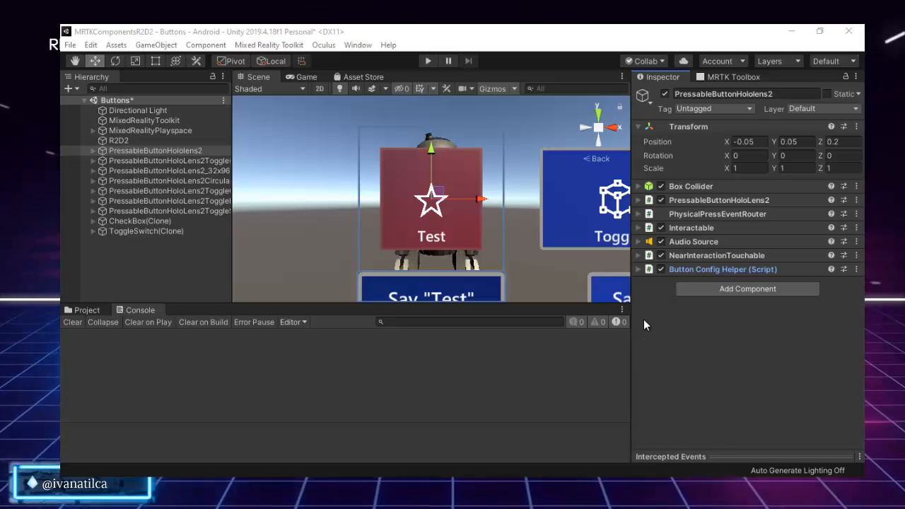
# Step: Look over the first button's child objects and examine the Speech Command options of its Interactable component without changing the selection
pyautogui.click(92, 150)
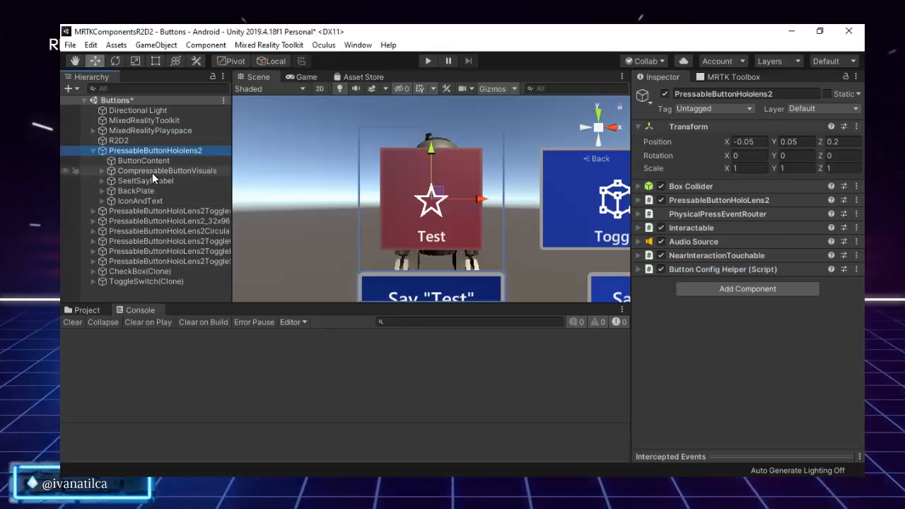
pyautogui.click(92, 150)
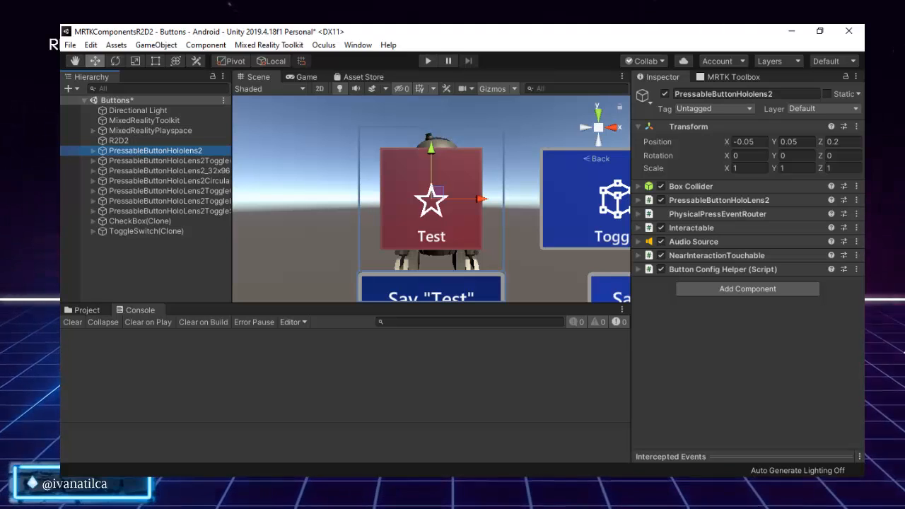
pyautogui.click(638, 228)
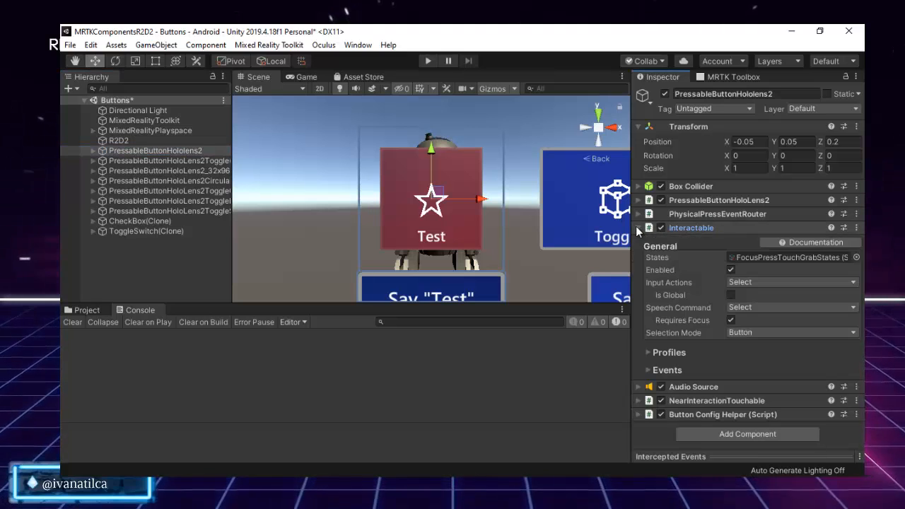
pyautogui.click(758, 306)
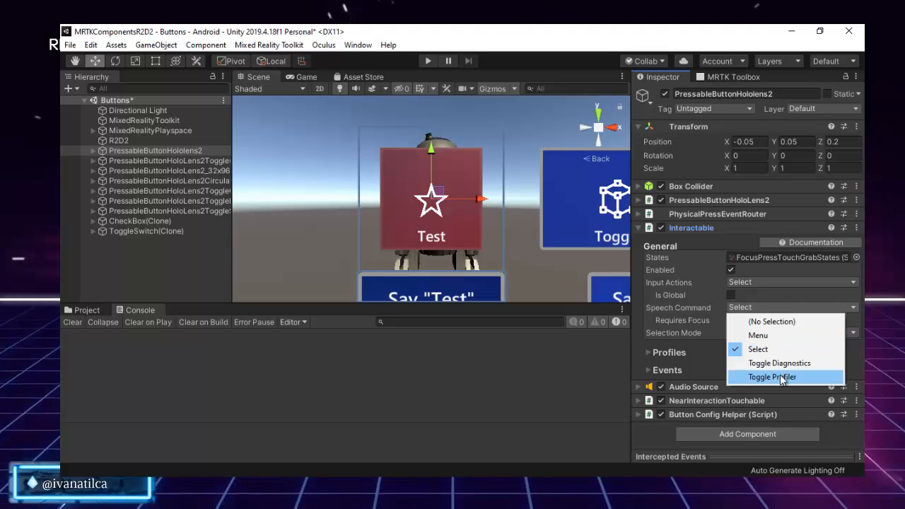
pyautogui.click(678, 309)
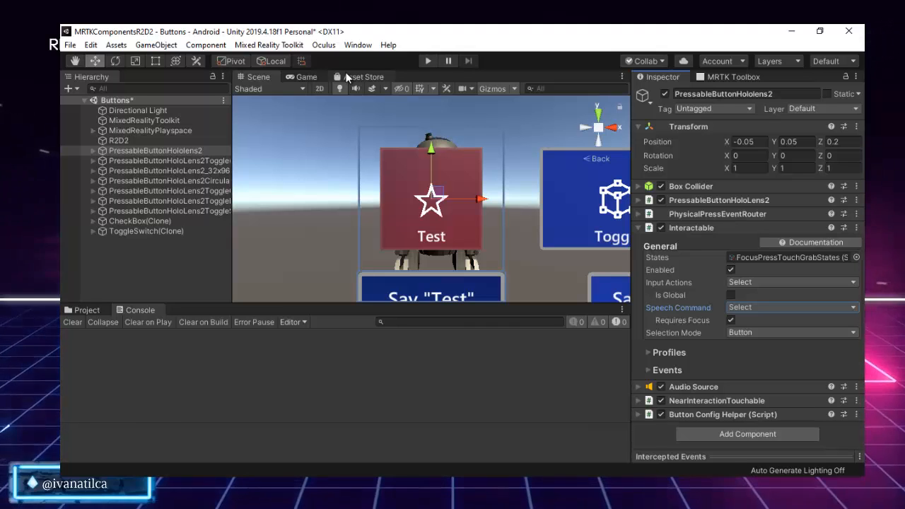
# Step: Select the MixedRealityToolkit object, widen the Inspector and examine the speech commands in its Input profile
pyautogui.click(217, 122)
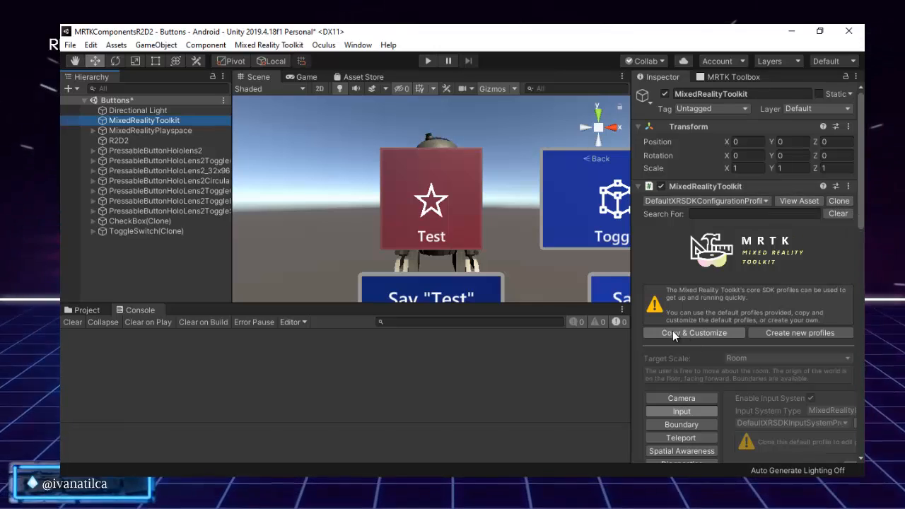
pyautogui.scroll(-3, 713, 334)
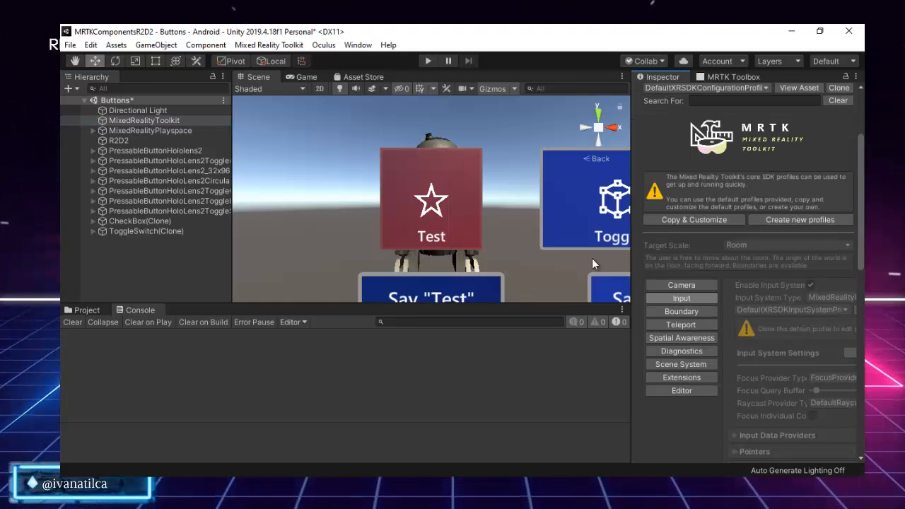
pyautogui.moveTo(633, 264); pyautogui.dragTo(407, 263)
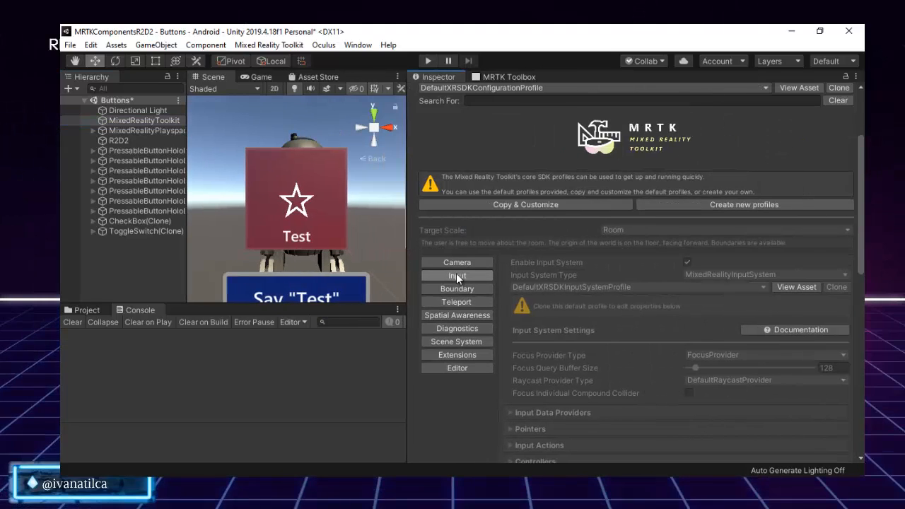
pyautogui.scroll(-6, 696, 331)
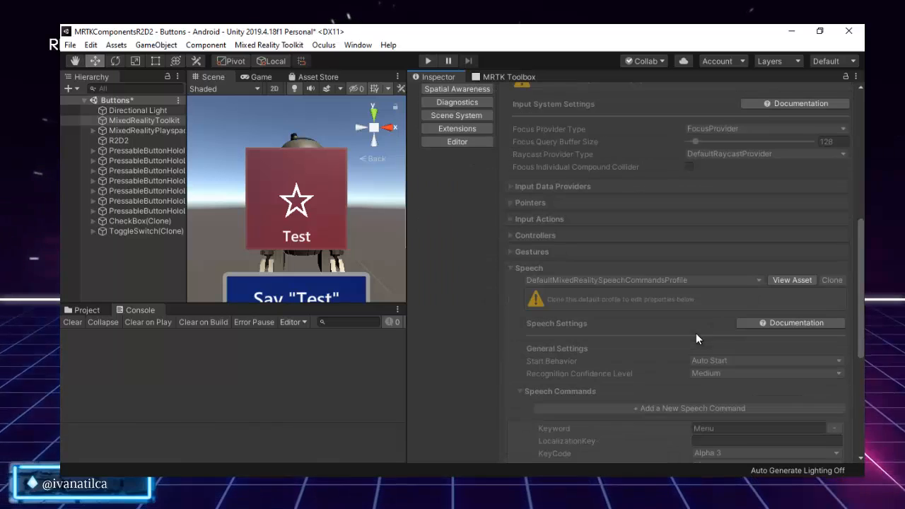
pyautogui.click(509, 268)
pyautogui.click(510, 398)
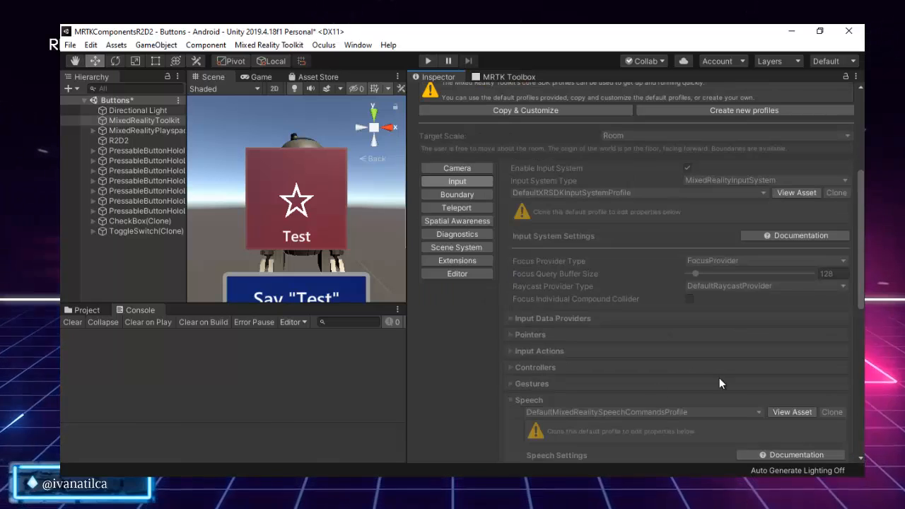
pyautogui.scroll(-6, 752, 379)
pyautogui.scroll(-3, 752, 373)
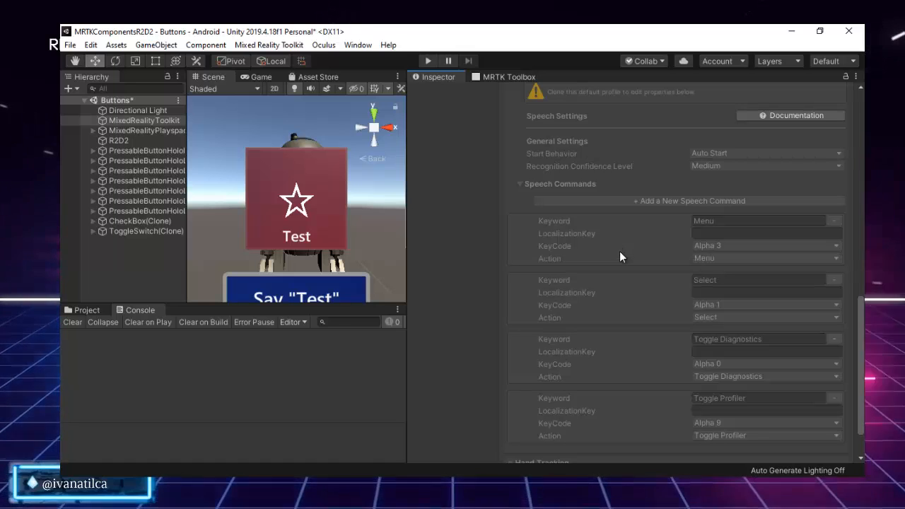
pyautogui.scroll(5, 664, 258)
pyautogui.scroll(7, 664, 252)
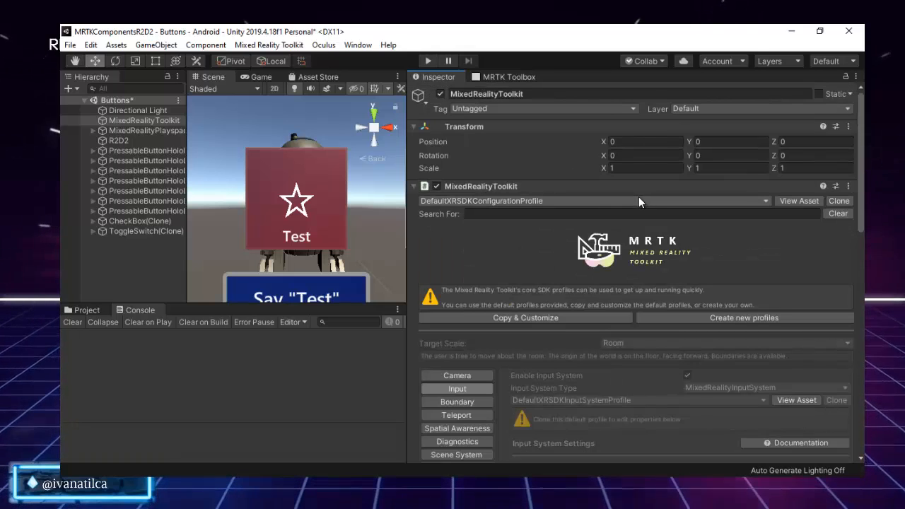
# Step: Clone the default XR SDK configuration profile into the CustomProfiles folder as New MixedRealityToolkitConfigurationProfile
pyautogui.click(566, 317)
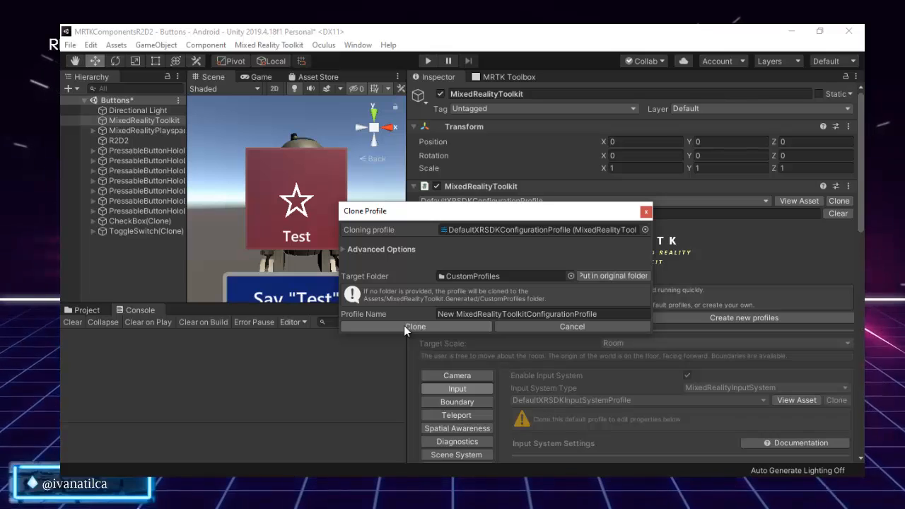
pyautogui.click(612, 315)
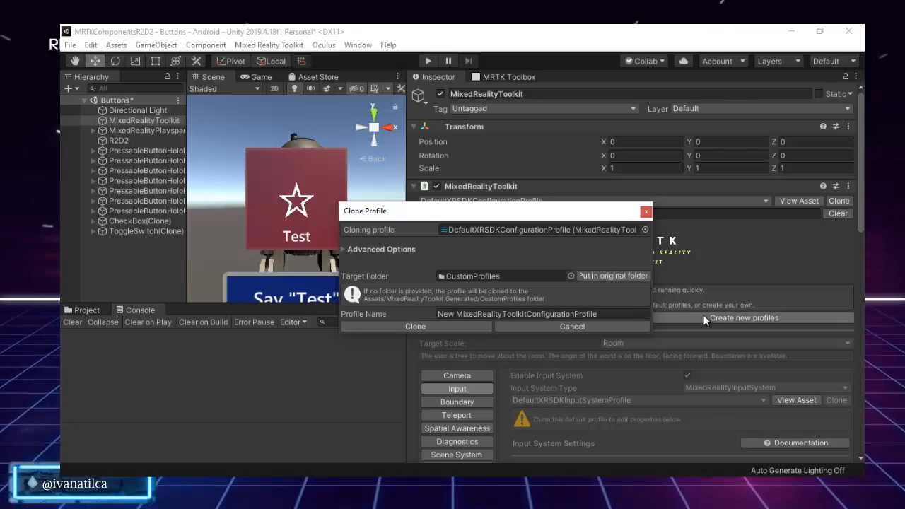
pyautogui.hotkey('ctrl', 'a')
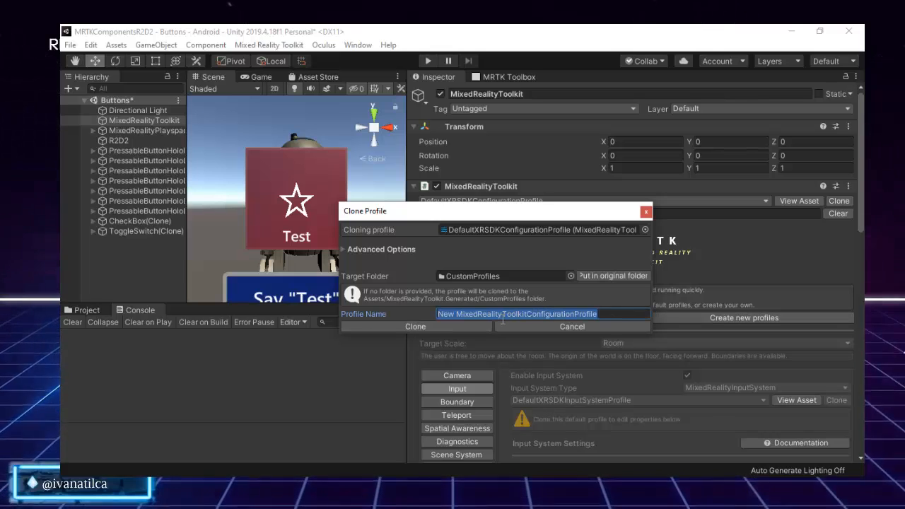
pyautogui.click(444, 328)
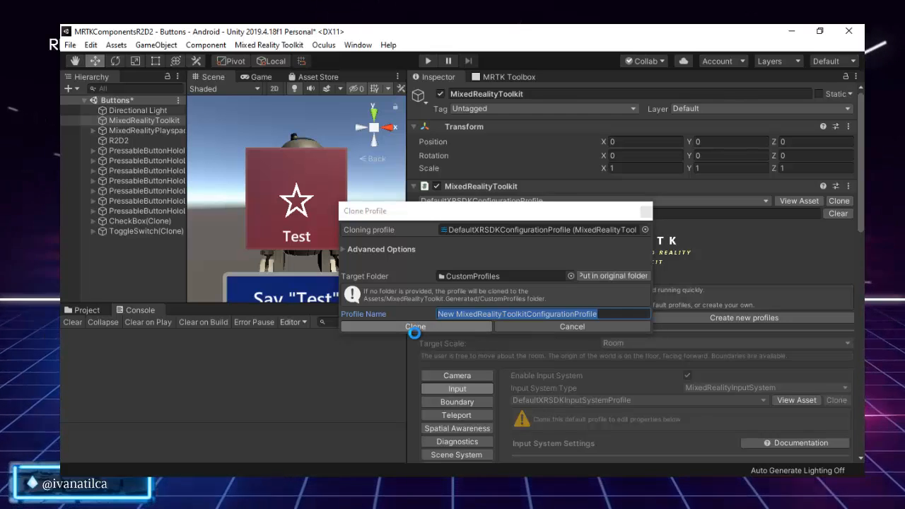
pyautogui.click(415, 330)
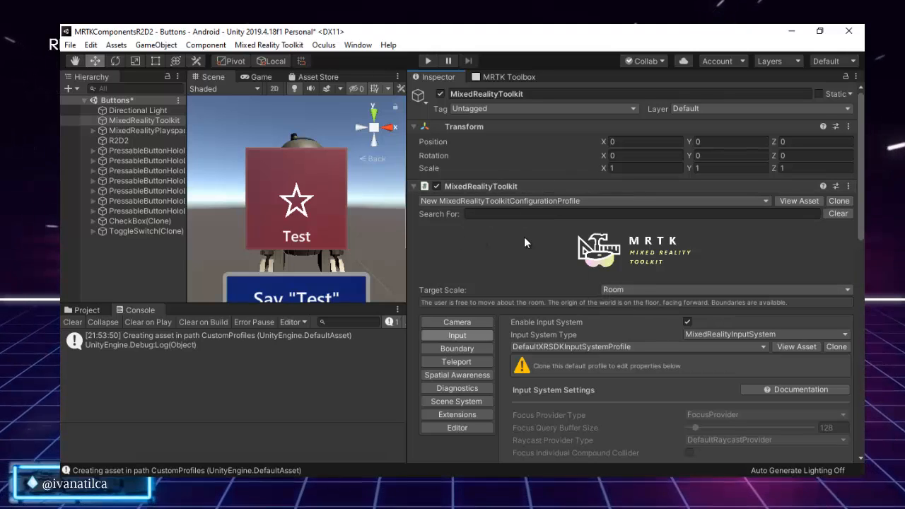
# Step: Clone the input system profile and its speech commands profile into the CustomProfiles folder, keeping the suggested names
pyautogui.scroll(-3, 597, 303)
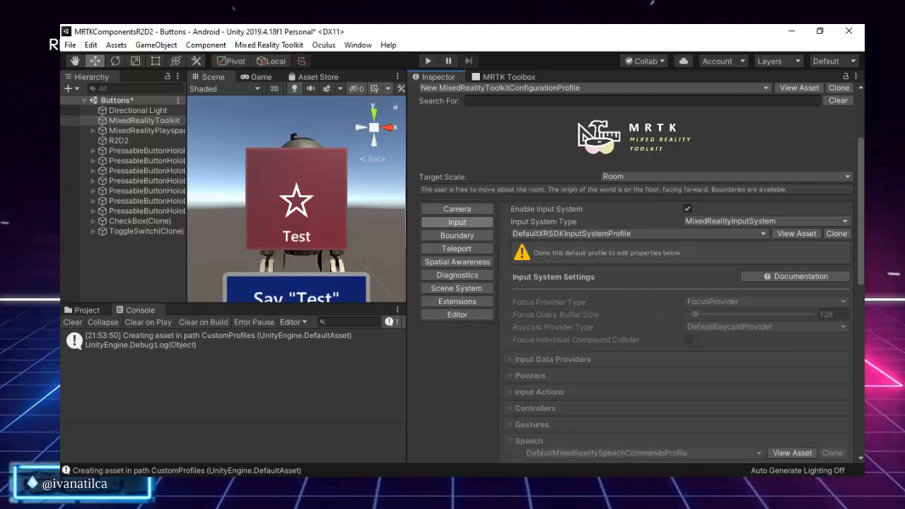
pyautogui.click(837, 233)
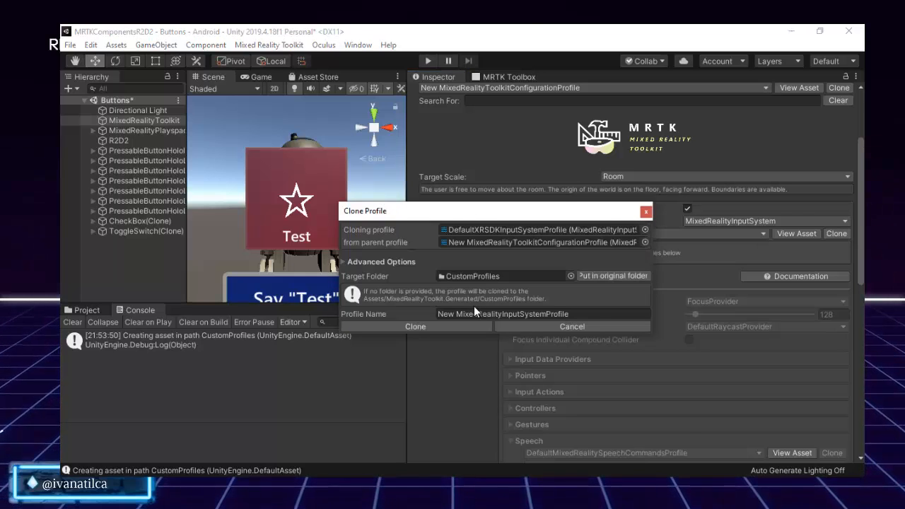
pyautogui.click(407, 325)
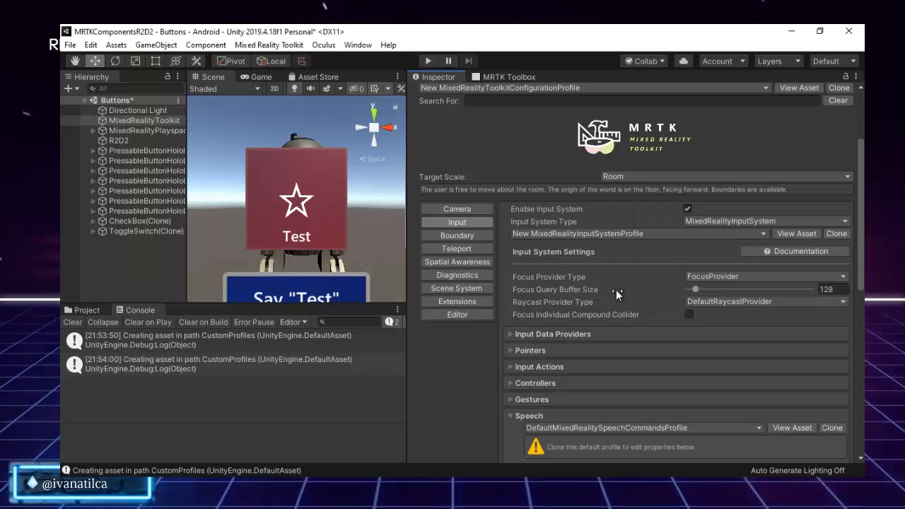
pyautogui.scroll(-4, 541, 364)
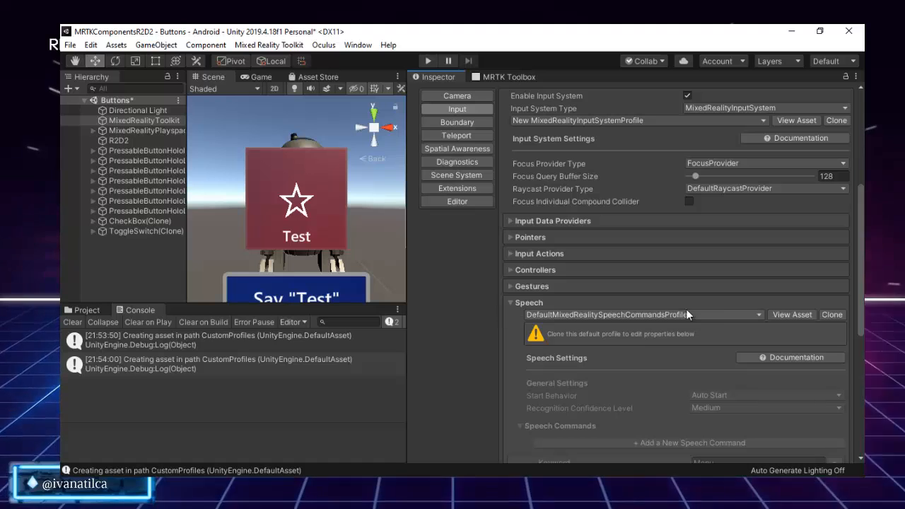
pyautogui.click(833, 314)
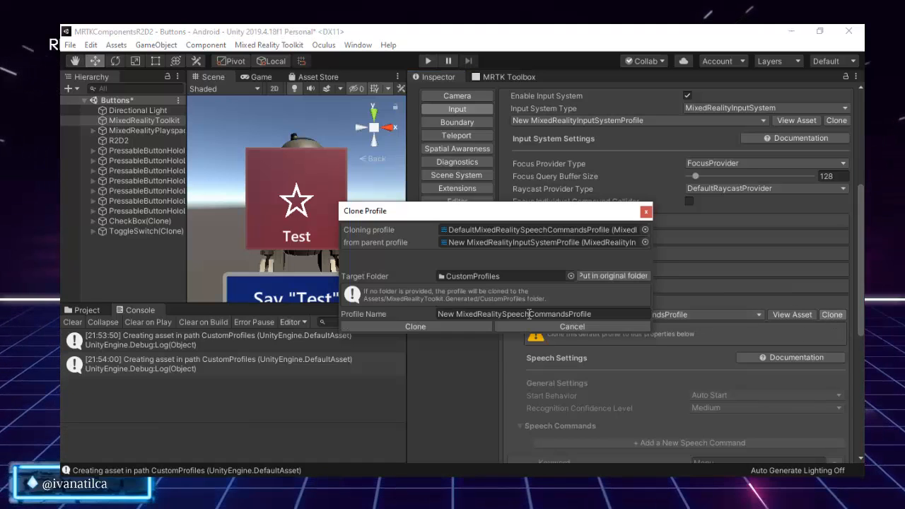
pyautogui.click(418, 326)
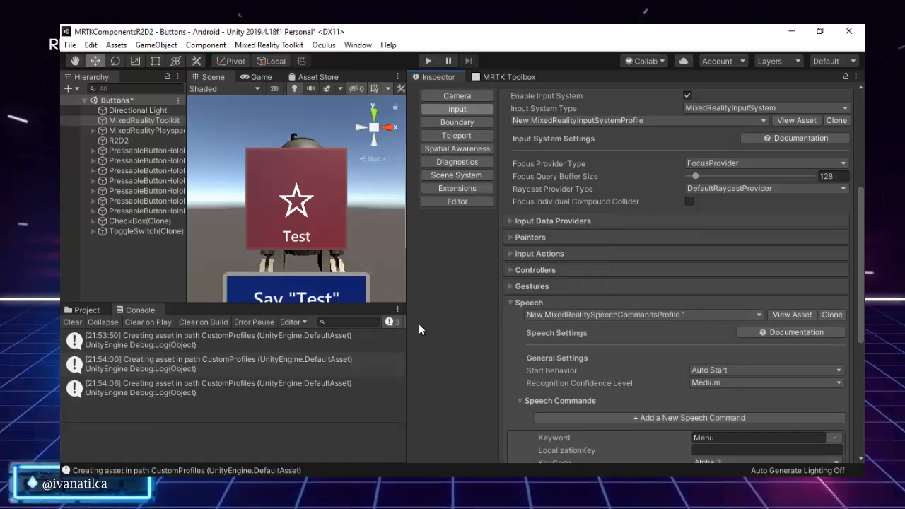
# Step: Add a new speech command to the cloned speech profile and set its keyword to Test
pyautogui.scroll(-5, 643, 315)
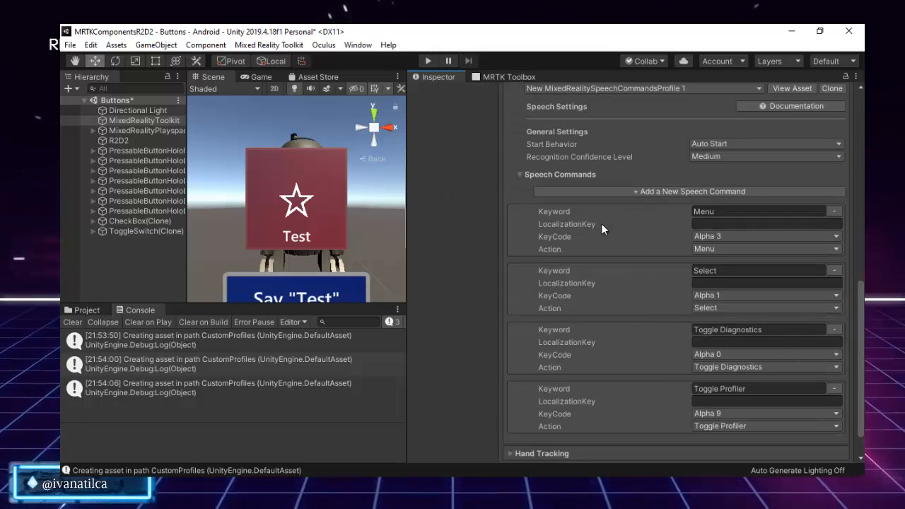
pyautogui.click(679, 189)
pyautogui.scroll(-2, 672, 395)
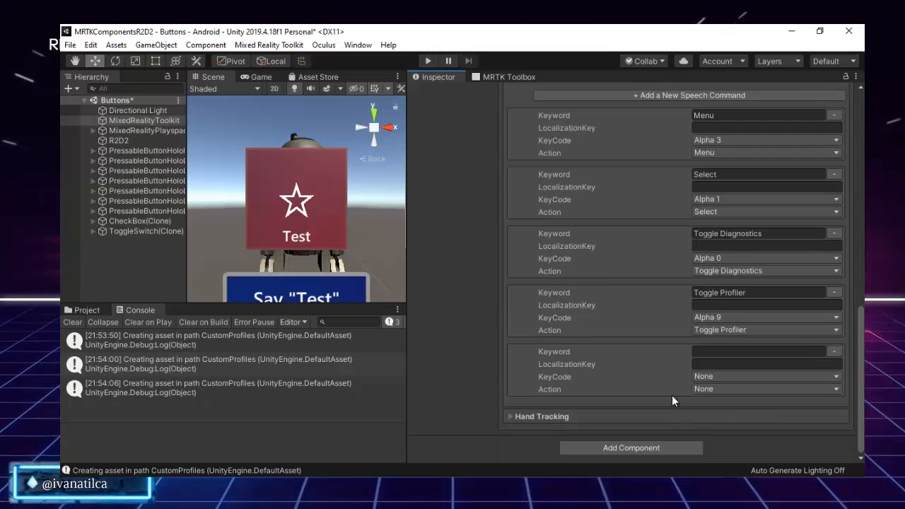
pyautogui.scroll(3, 644, 138)
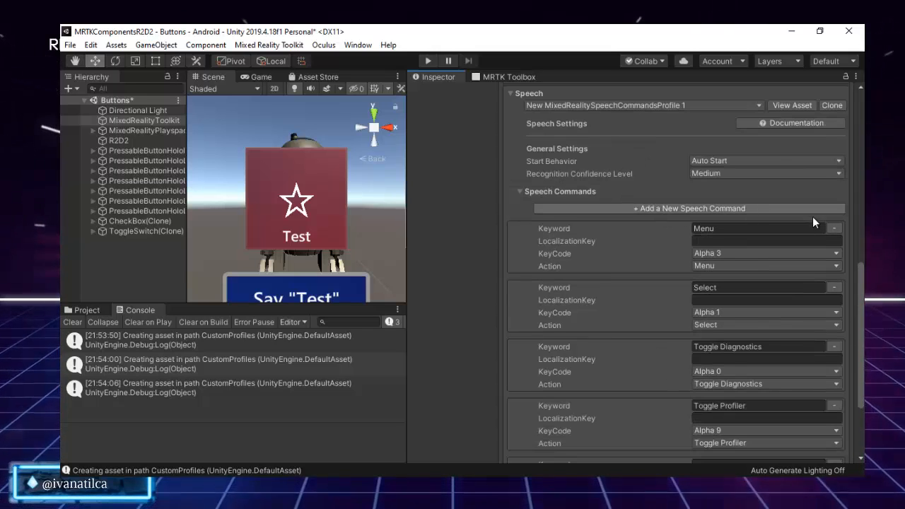
pyautogui.scroll(-3, 756, 382)
pyautogui.click(739, 351)
pyautogui.write('Test')
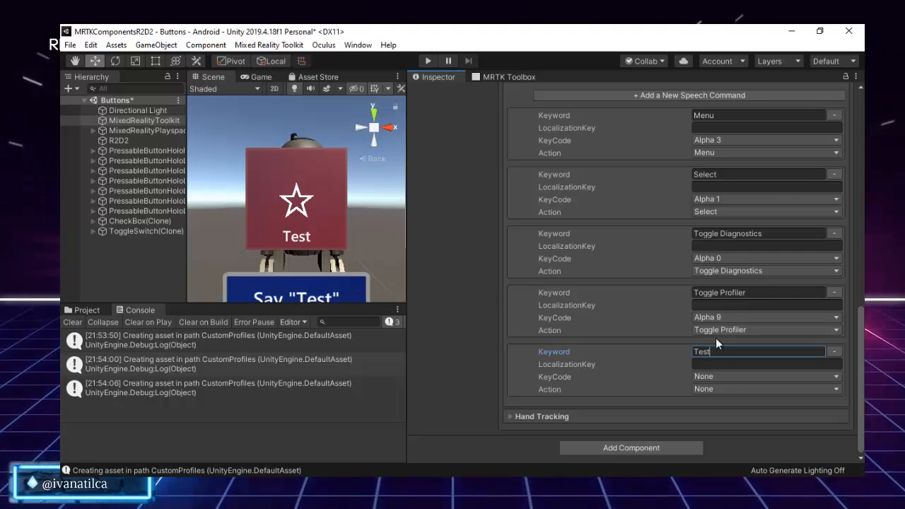
# Step: Try Hold Action as the Test speech command's action, and set it to Select instead
pyautogui.click(704, 387)
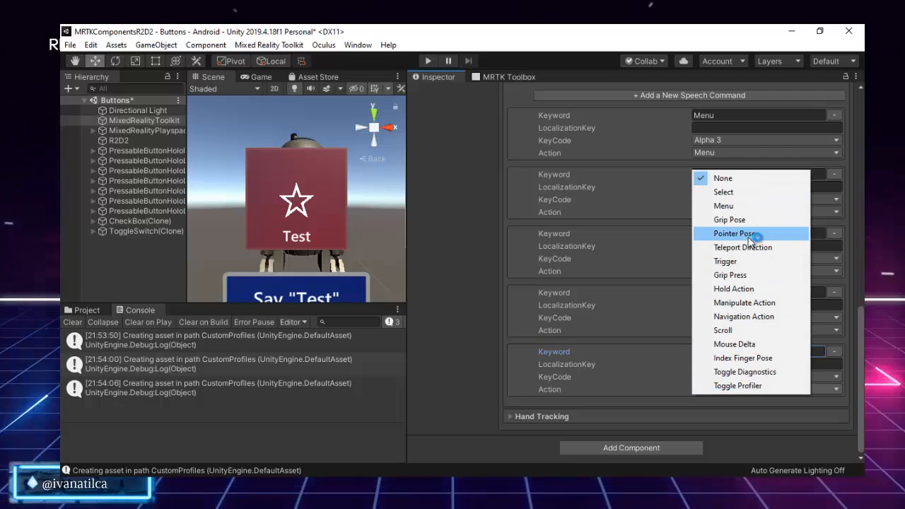
pyautogui.click(734, 289)
pyautogui.click(736, 388)
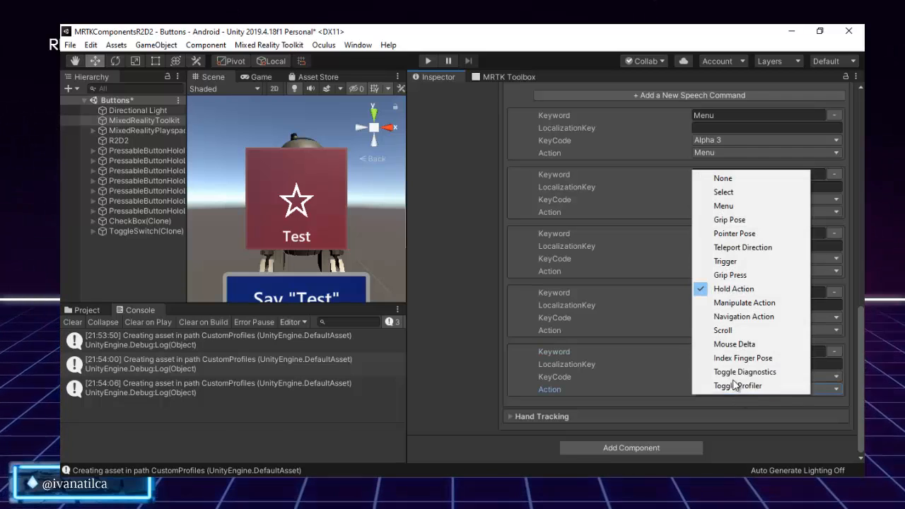
pyautogui.click(735, 194)
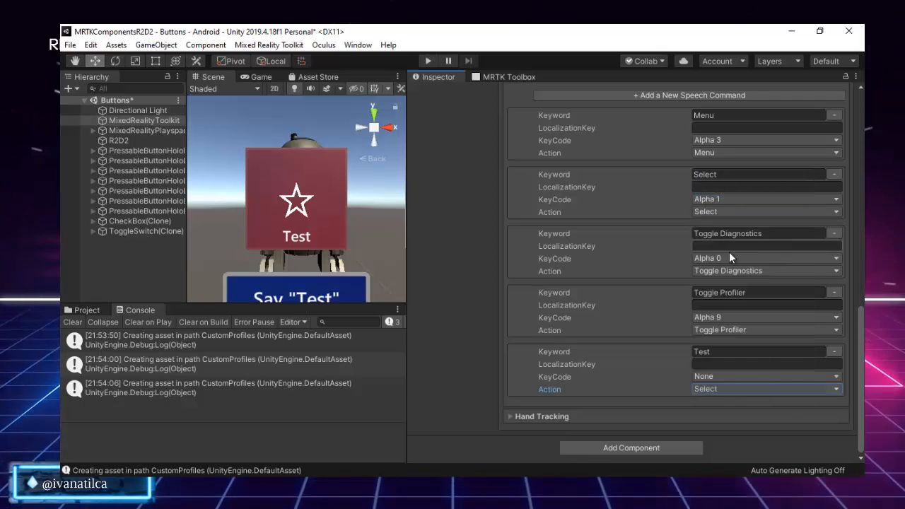
pyautogui.click(697, 391)
pyautogui.click(434, 216)
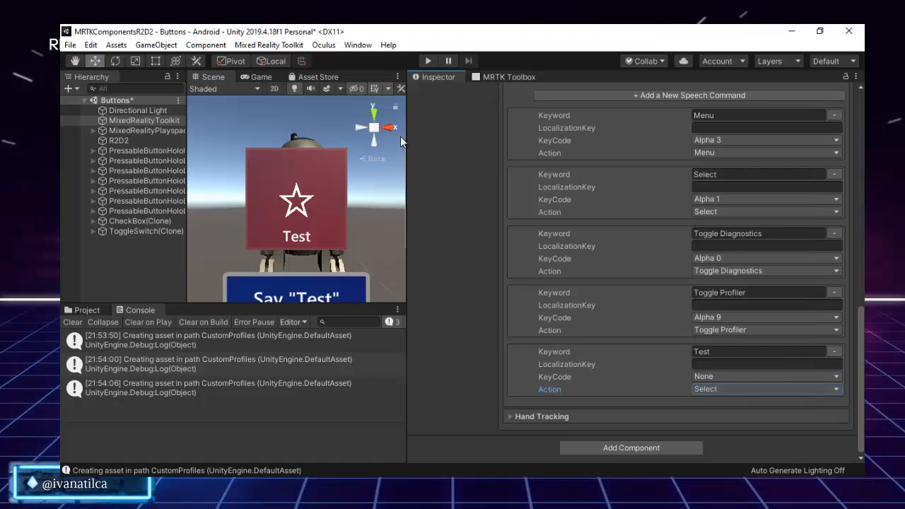
# Step: Narrow the Inspector again, set the first button's Interactable speech command to Test and collapse the Interactable component
pyautogui.moveTo(408, 137); pyautogui.dragTo(658, 129)
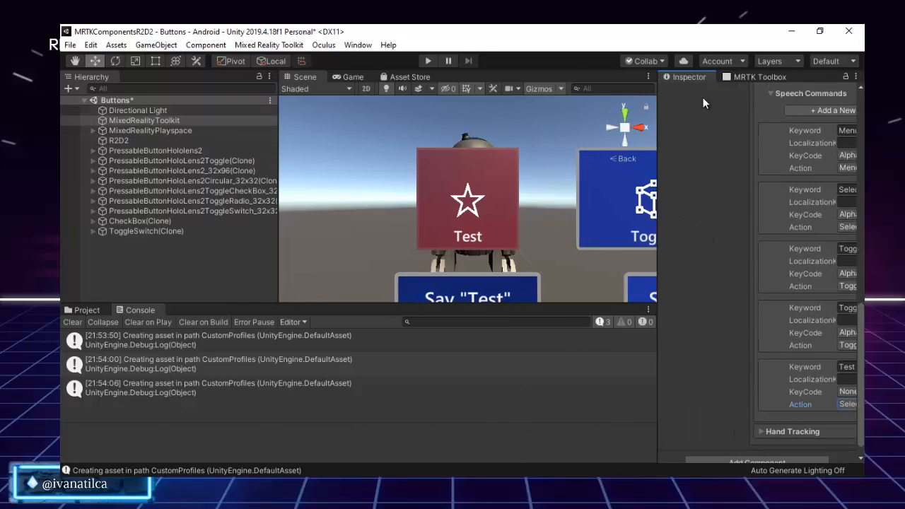
pyautogui.click(167, 152)
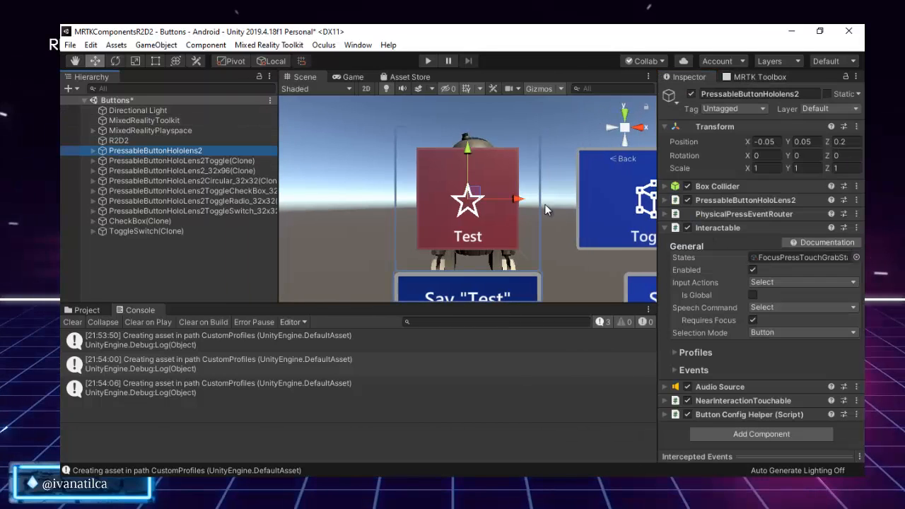
pyautogui.click(778, 308)
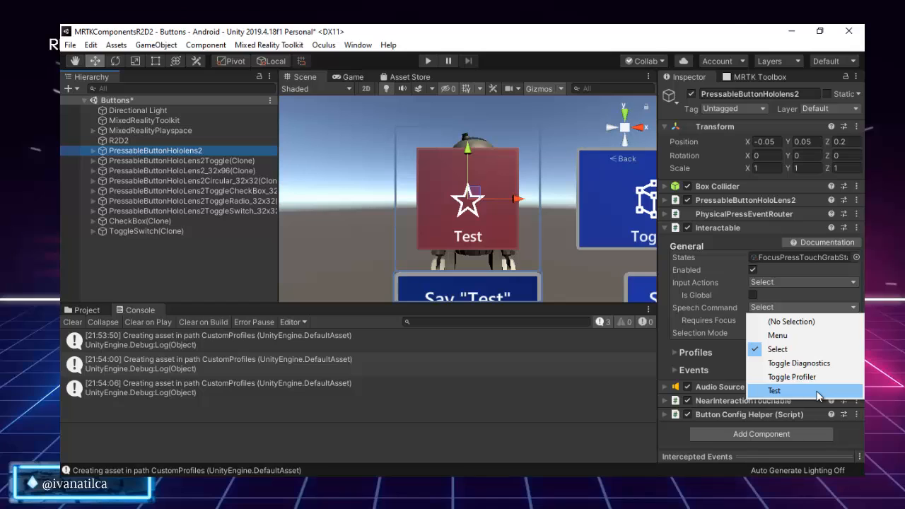
pyautogui.click(816, 392)
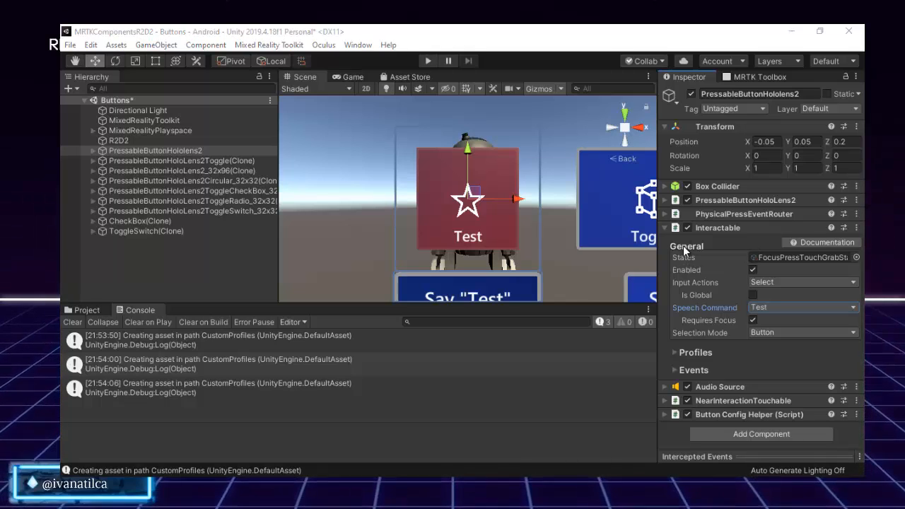
pyautogui.click(667, 229)
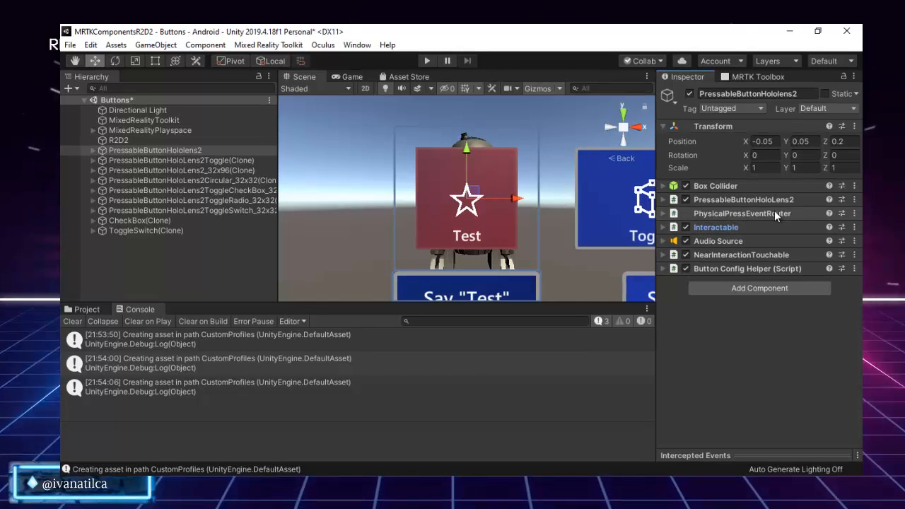
# Step: Examine the Interactable On Click options in the first button's PhysicalPressEventRouter, keep Event On Press and collapse the component
pyautogui.click(663, 214)
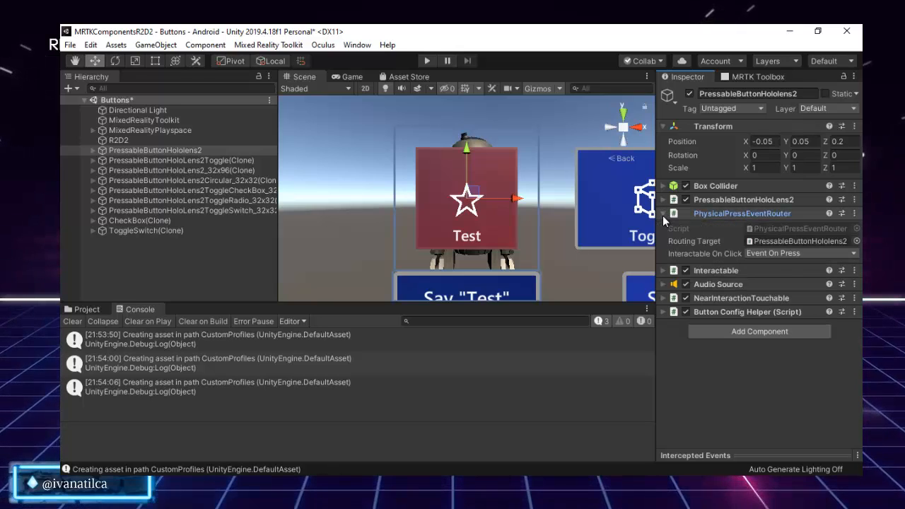
pyautogui.click(773, 253)
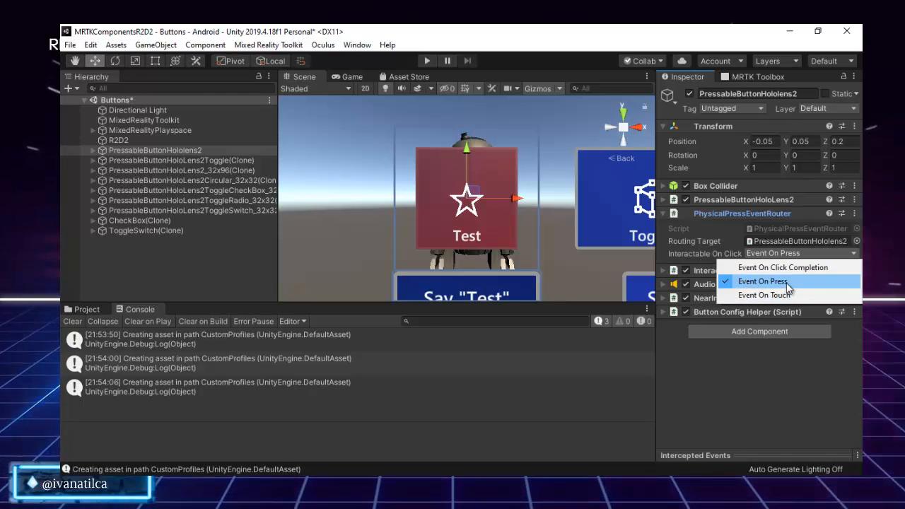
pyautogui.click(787, 283)
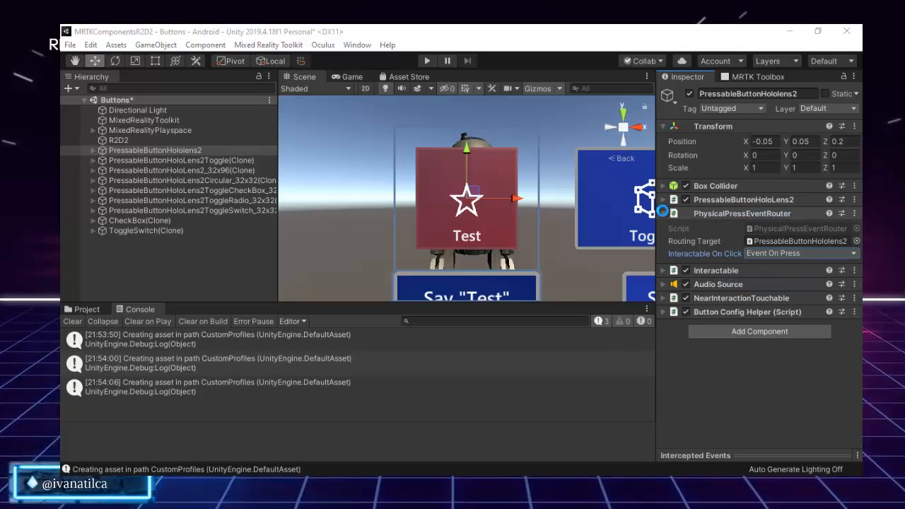
pyautogui.click(667, 213)
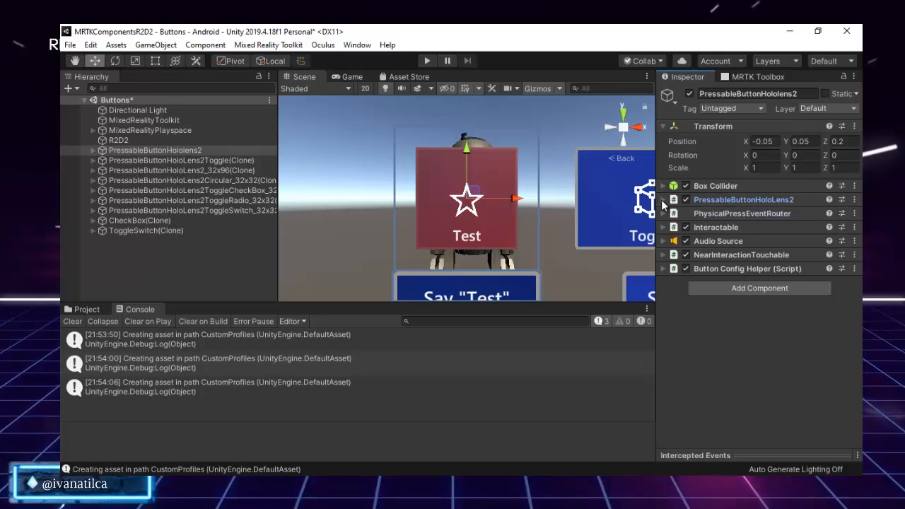
# Step: Expand the first button's PressableButtonHoloLens2 component and examine its press settings, events and editor settings
pyautogui.click(665, 200)
pyautogui.scroll(-4, 749, 337)
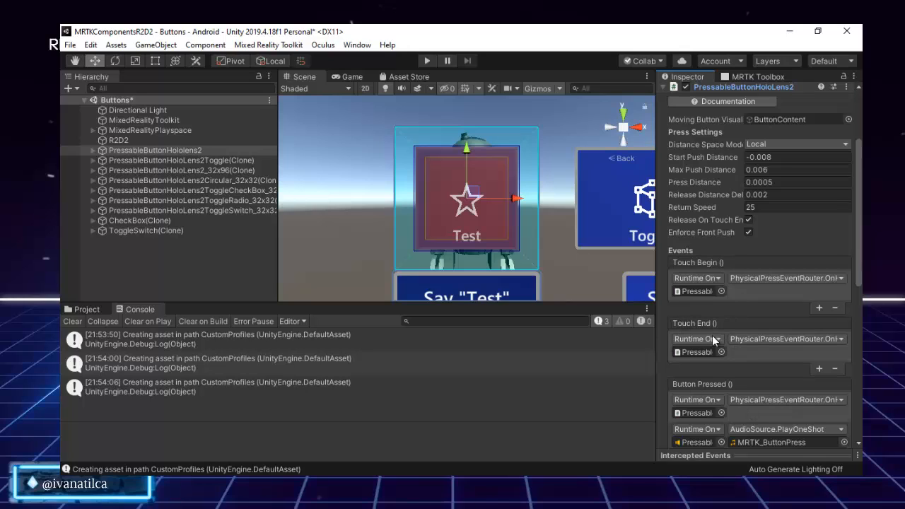
pyautogui.scroll(-4, 712, 335)
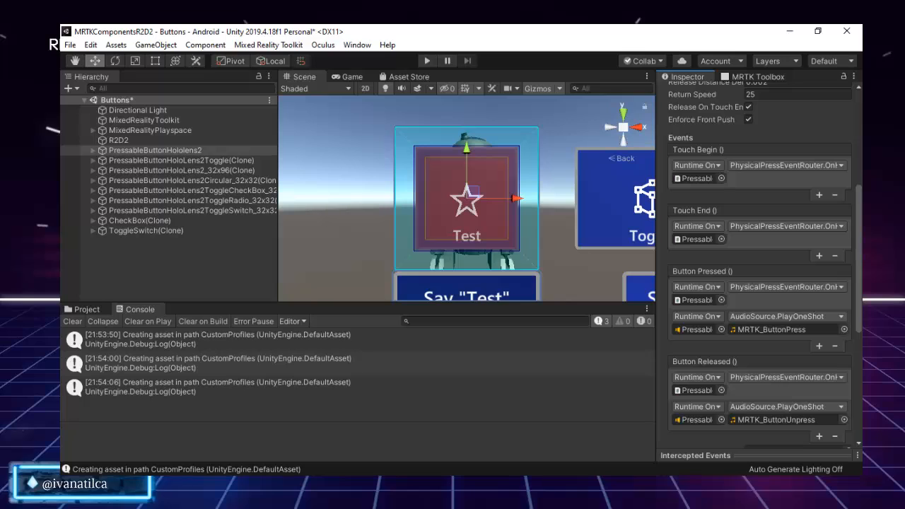
pyautogui.scroll(-5, 687, 352)
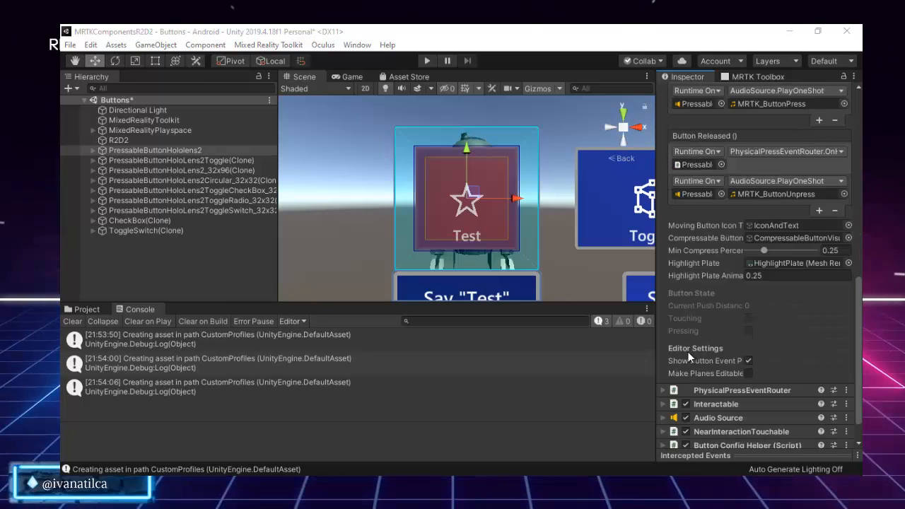
pyautogui.scroll(8, 701, 261)
pyautogui.scroll(3, 702, 260)
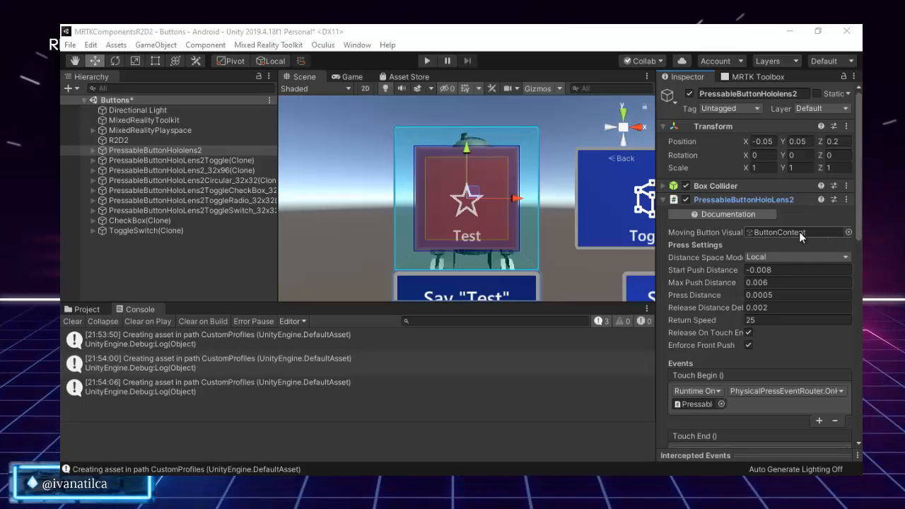
# Step: Inspect the ButtonContent child assigned as the moving button visuals, and return to the parent button's properties
pyautogui.click(93, 150)
pyautogui.click(138, 161)
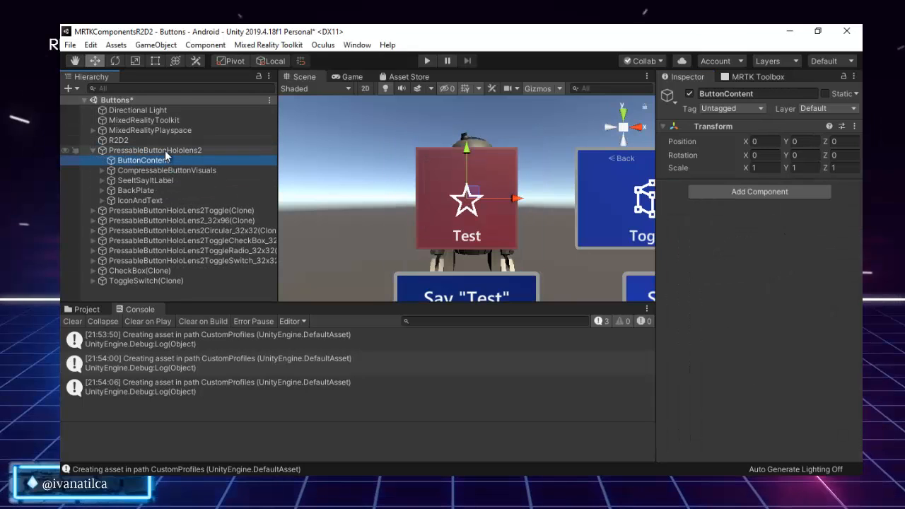
pyautogui.click(149, 150)
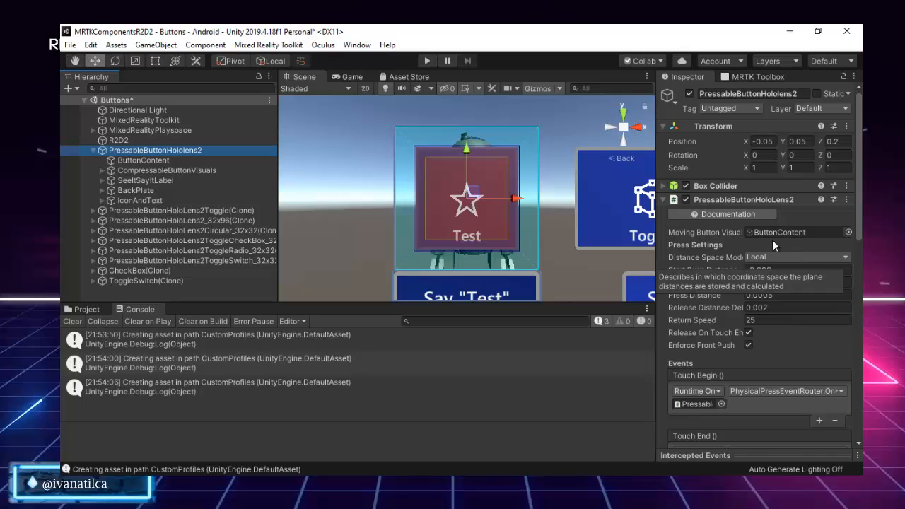
# Step: Review the Distance Space Mode options and Start Push Distance of the first button, keeping Local mode
pyautogui.click(772, 259)
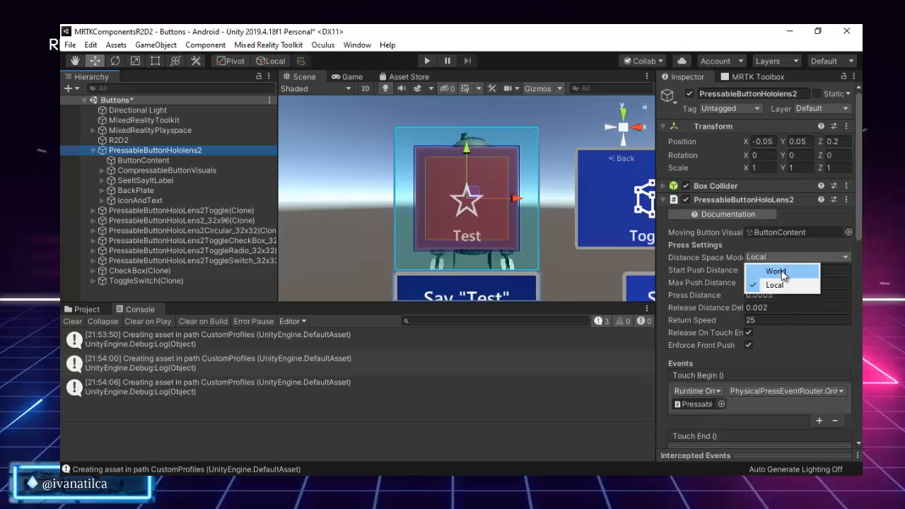
pyautogui.click(781, 244)
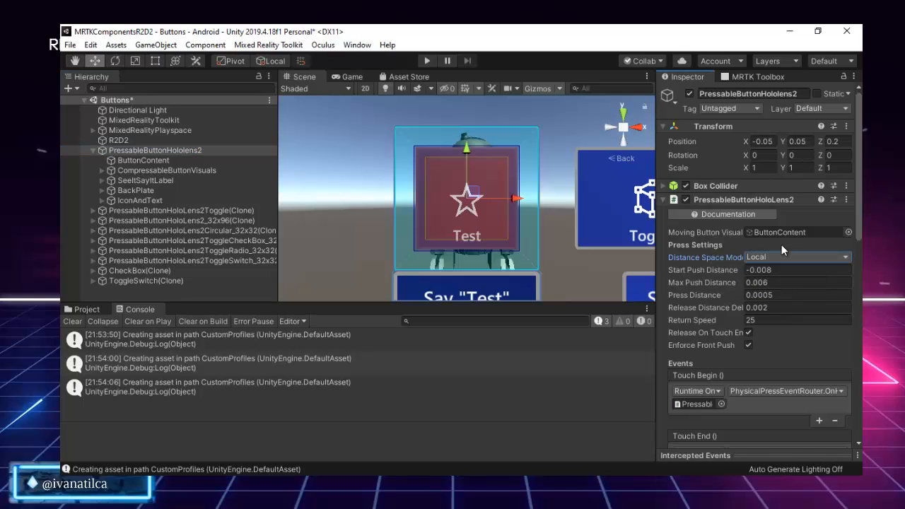
pyautogui.click(746, 271)
pyautogui.write('-')
pyautogui.press('Return')
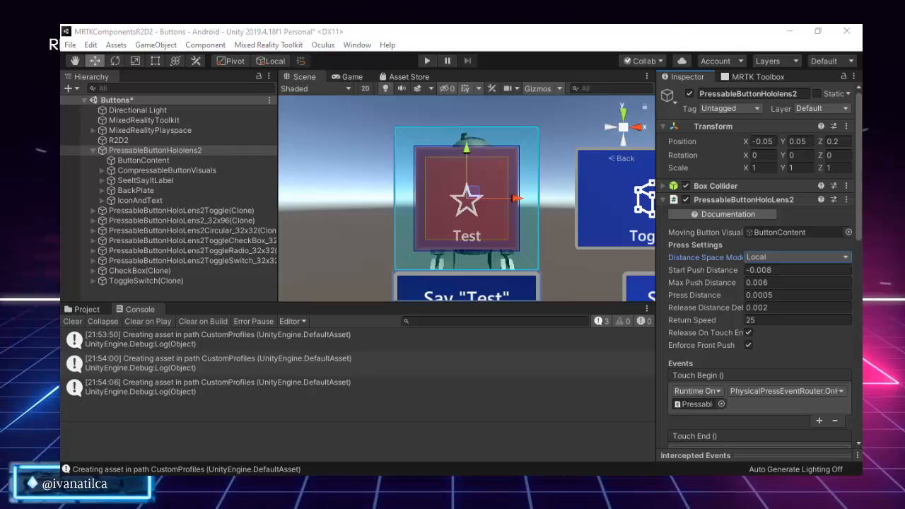
# Step: Examine the compressable visuals and highlight plate settings alongside the FrontPlate and HighlightPlate children of CompressableButtonVisuals
pyautogui.scroll(-10, 725, 335)
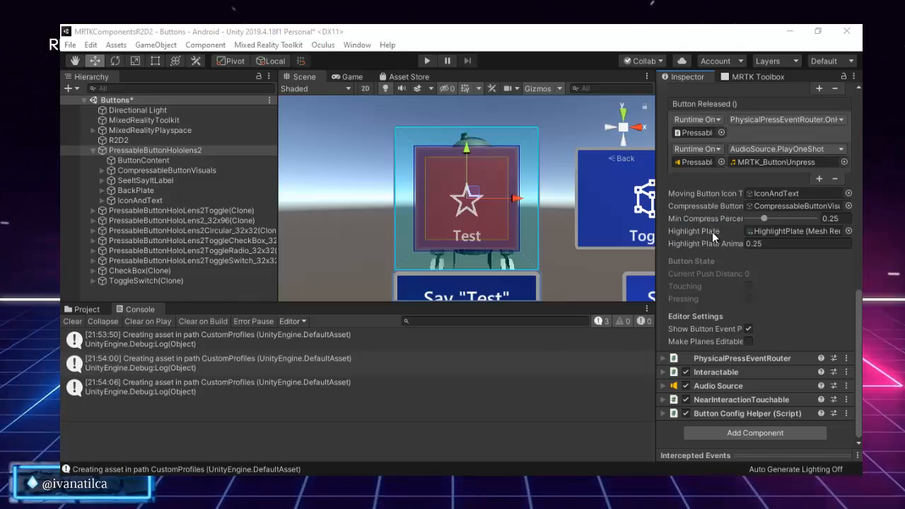
pyautogui.click(162, 151)
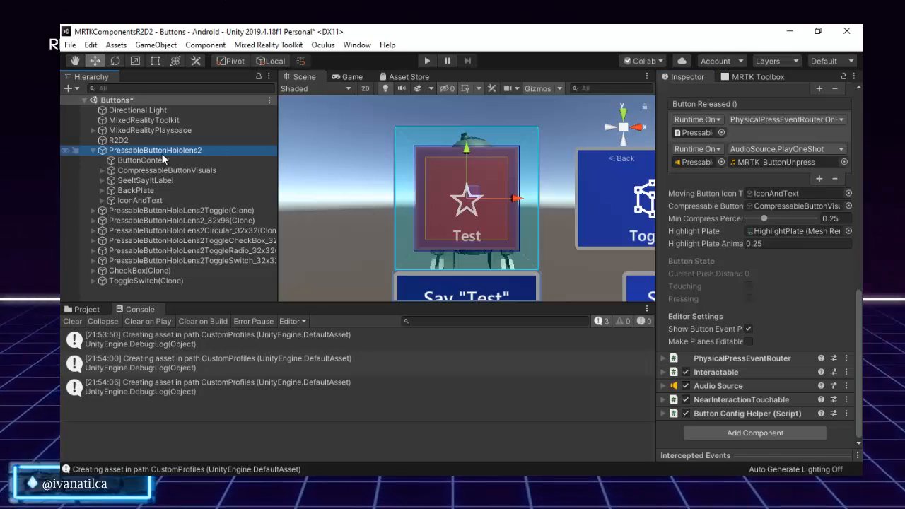
pyautogui.click(102, 170)
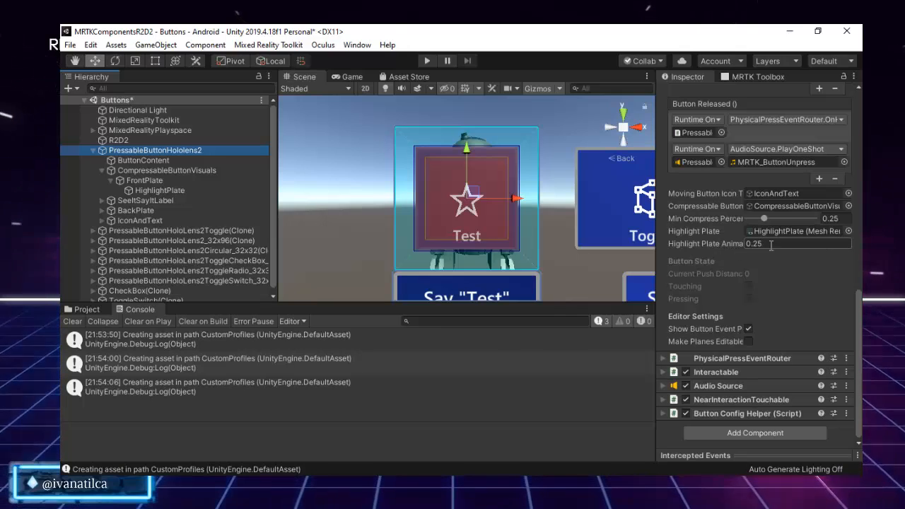
pyautogui.moveTo(710, 244)
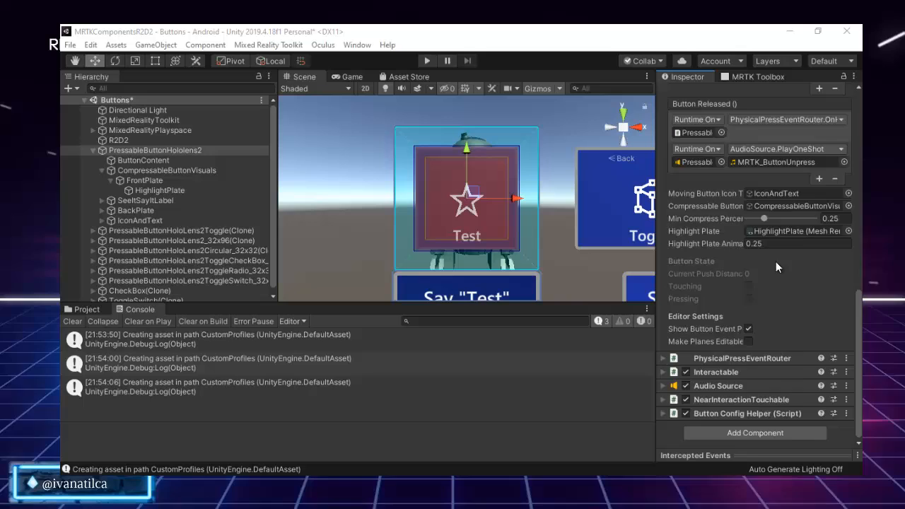
pyautogui.scroll(10, 757, 260)
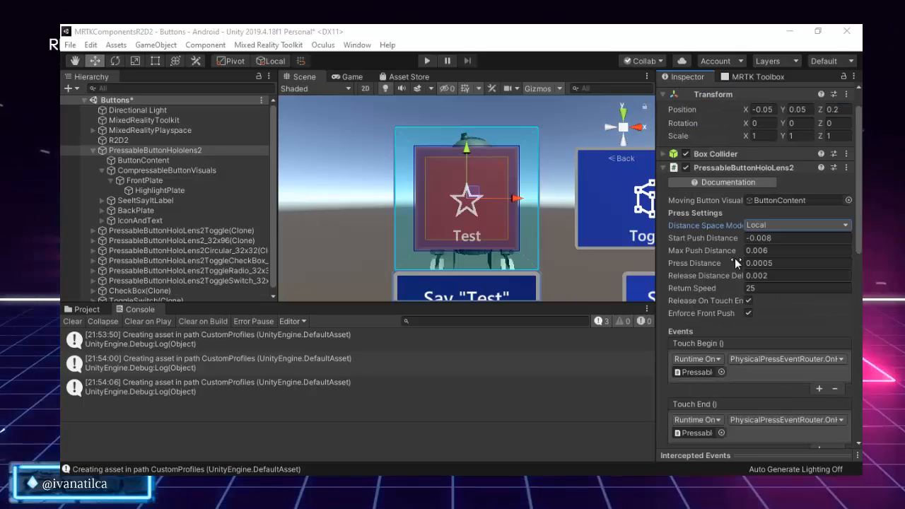
# Step: Collapse the PressableButtonHoloLens2 component and the button's children, and look over the Button Config Helper labels before collapsing that component
pyautogui.click(664, 167)
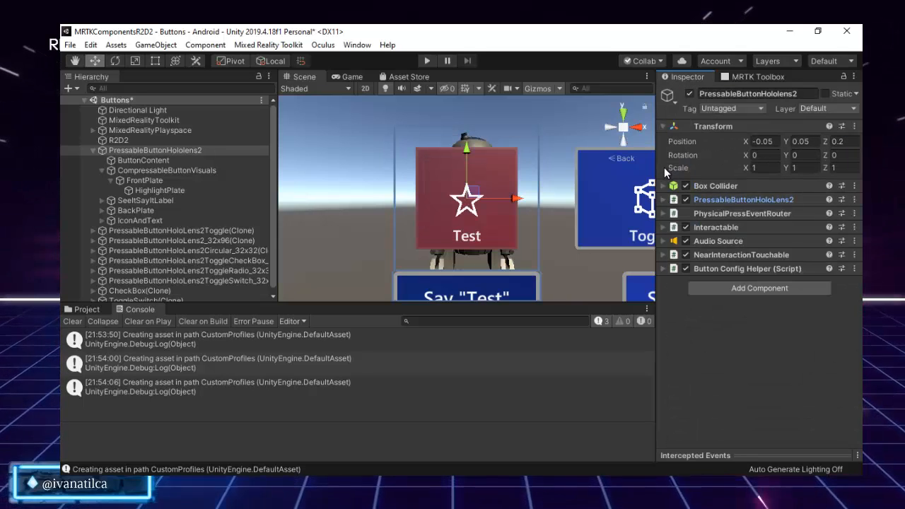
pyautogui.click(92, 150)
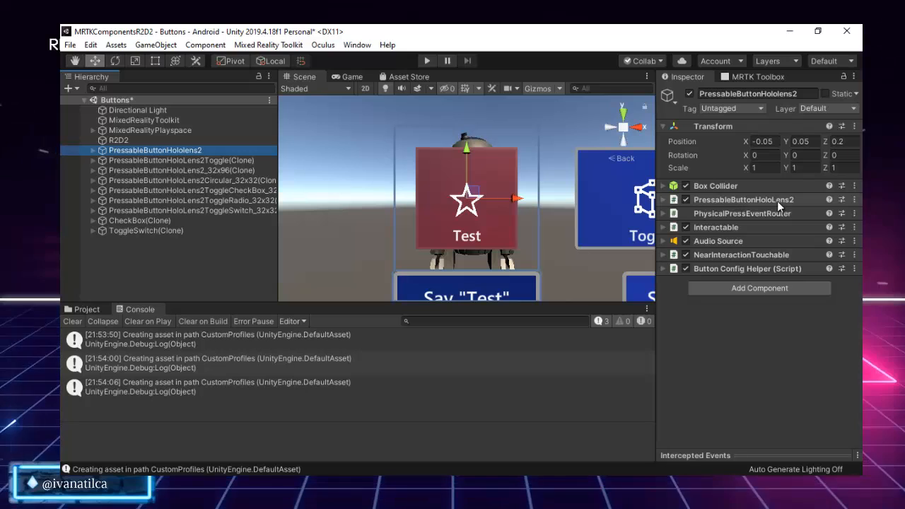
pyautogui.click(766, 267)
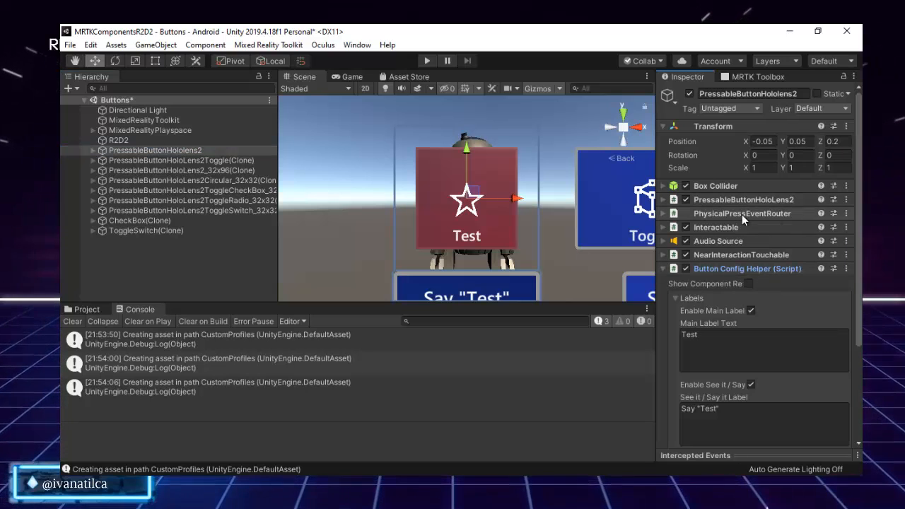
pyautogui.click(666, 269)
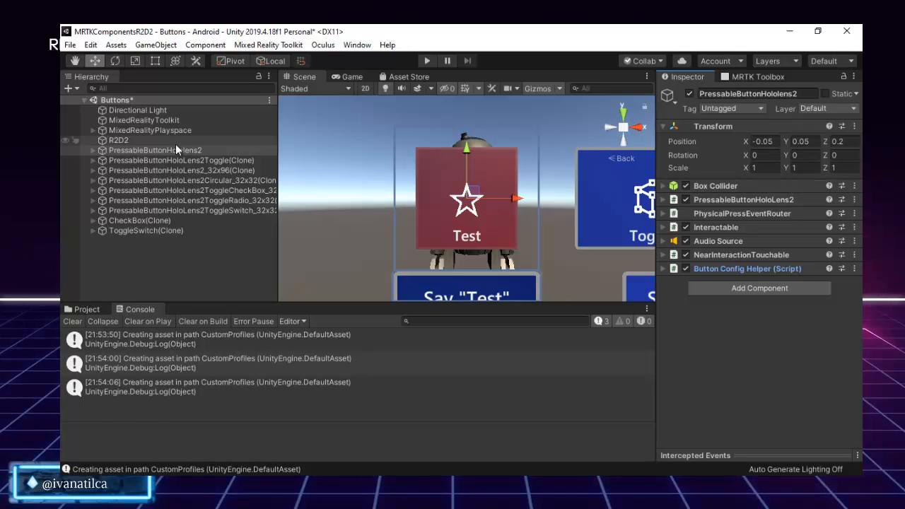
# Step: Set the X scale of the FrontPlate under the first button's CompressableButtonVisuals to 0.05
pyautogui.click(92, 150)
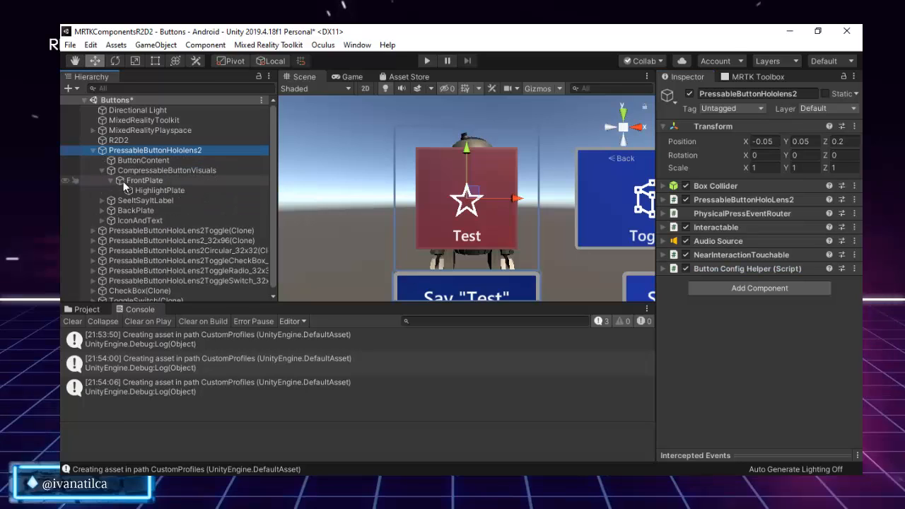
pyautogui.click(146, 180)
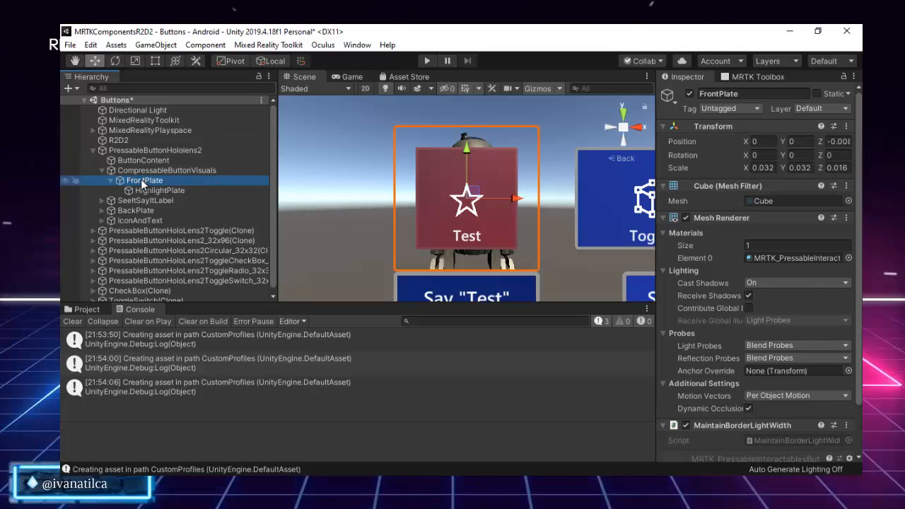
pyautogui.click(762, 167)
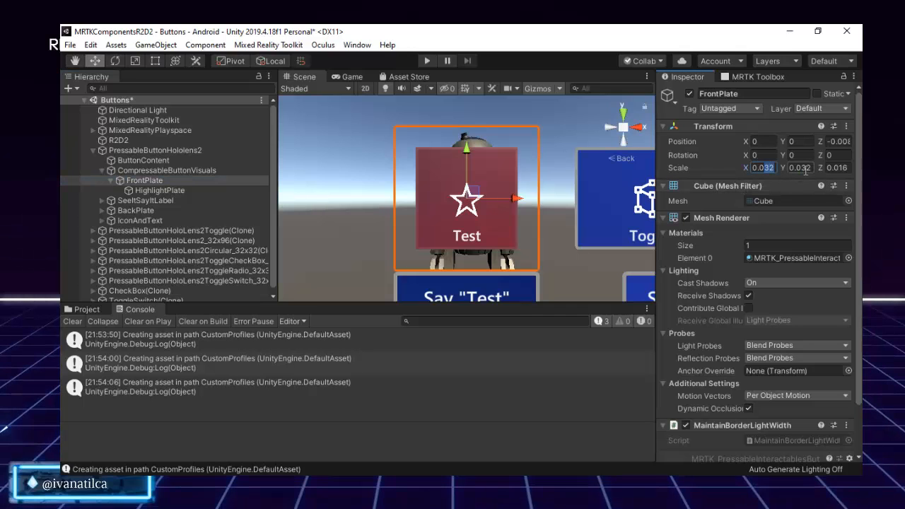
pyautogui.write('0.05')
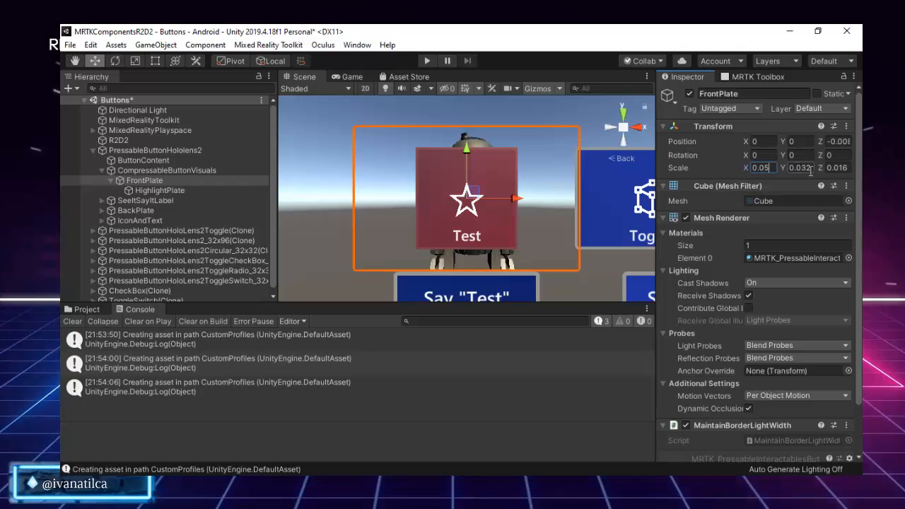
# Step: Set the X scale of the Quad under the first button's BackPlate to 0.05 and collapse the BackPlate
pyautogui.click(102, 170)
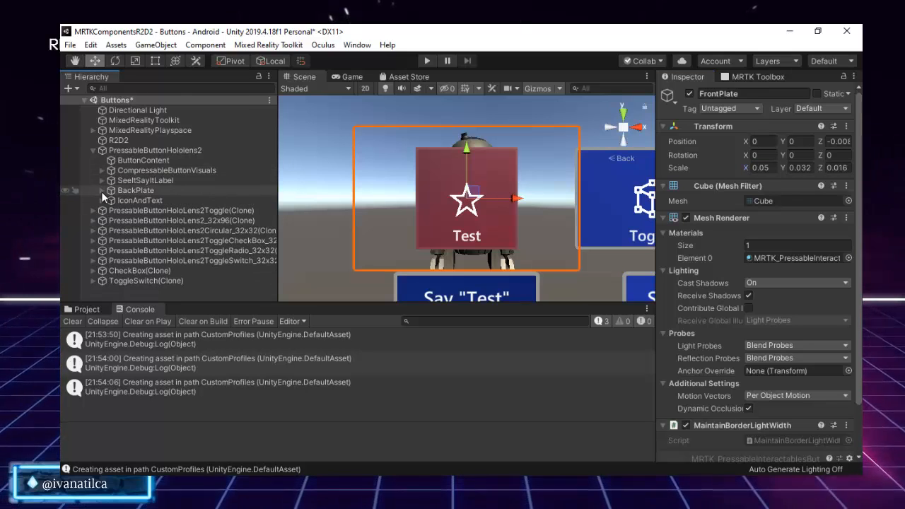
pyautogui.click(102, 191)
pyautogui.click(135, 200)
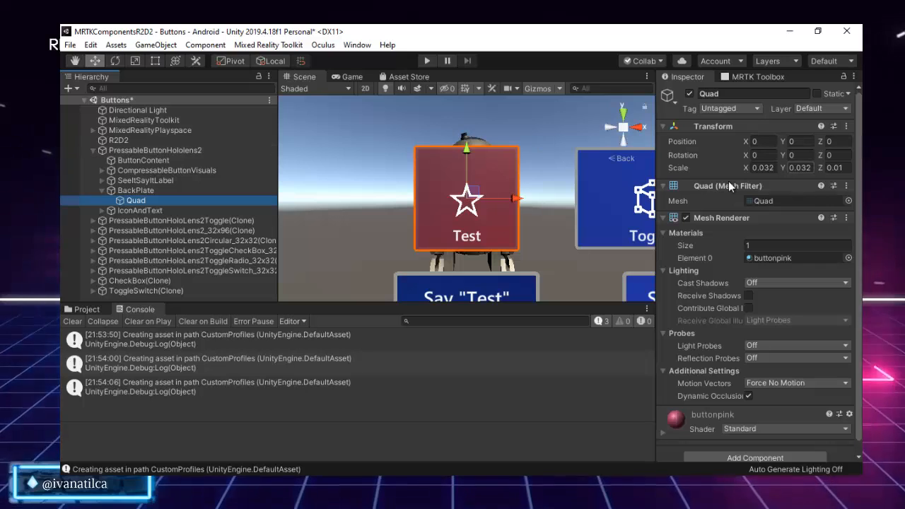
pyautogui.click(765, 168)
pyautogui.write('0.05')
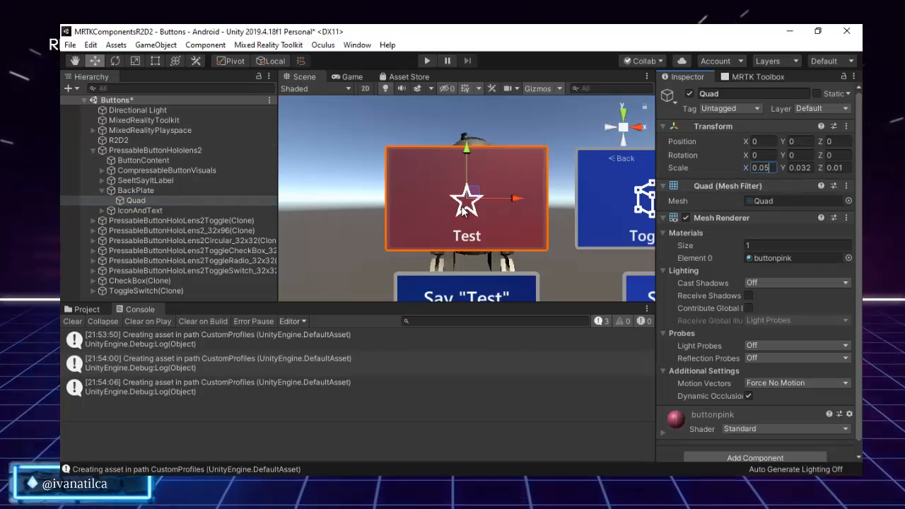
pyautogui.click(101, 190)
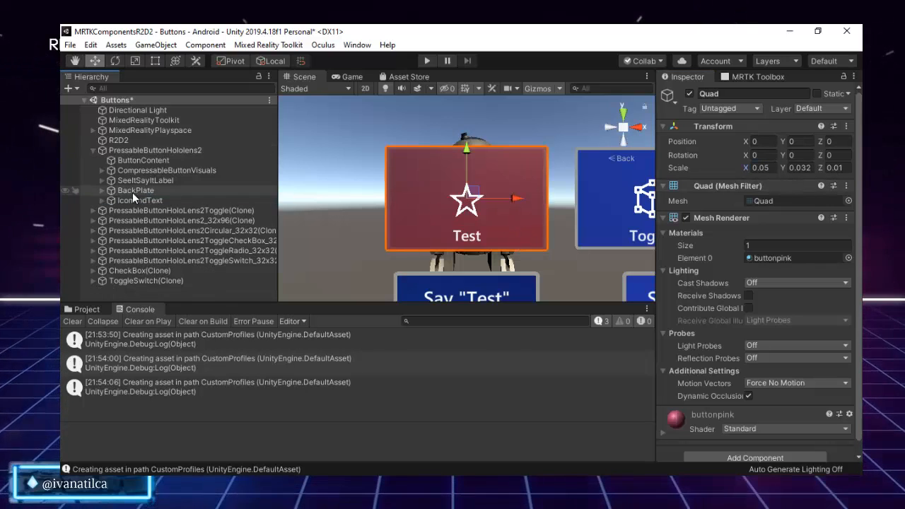
# Step: Set the X size of the first button's Box Collider to 0.05 and collapse the component
pyautogui.click(151, 150)
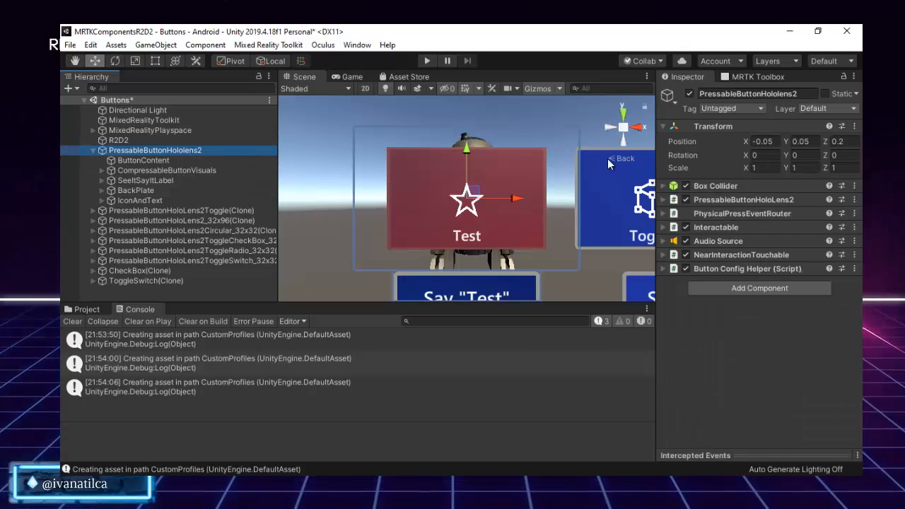
pyautogui.click(749, 185)
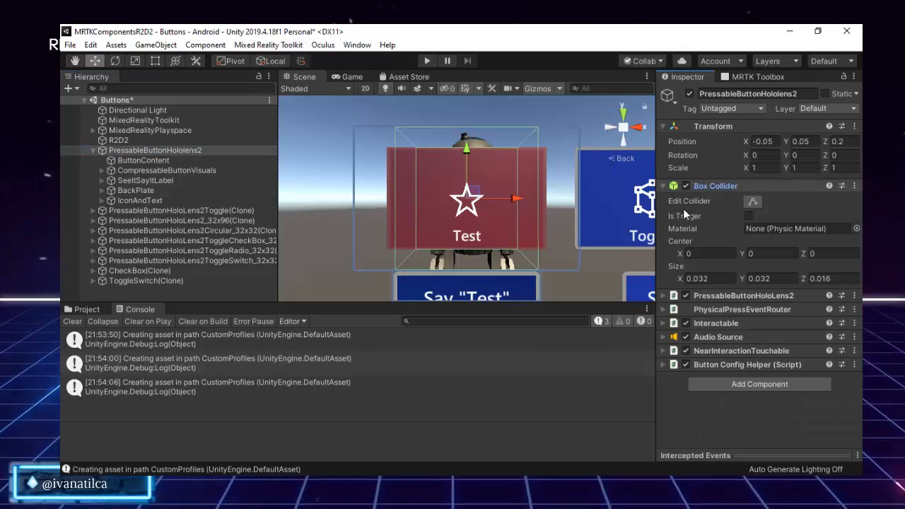
pyautogui.doubleClick(694, 278)
pyautogui.write('0.05')
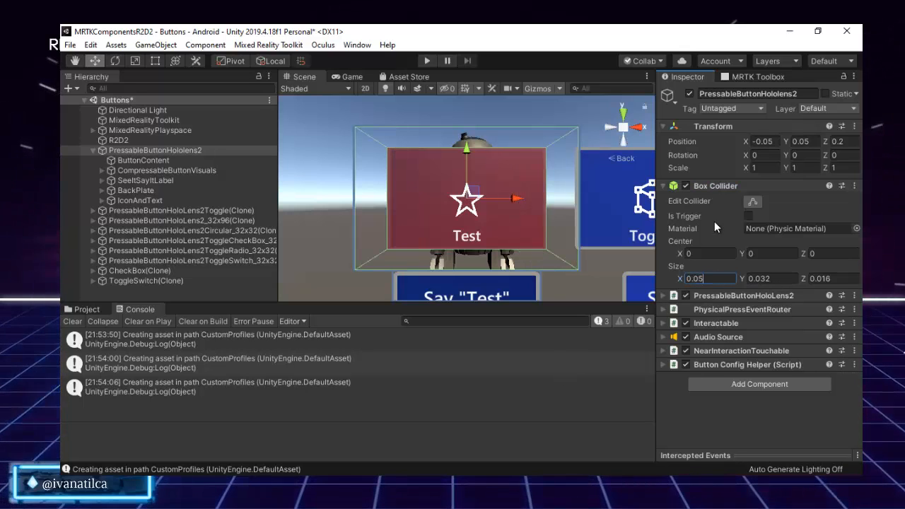
pyautogui.click(716, 185)
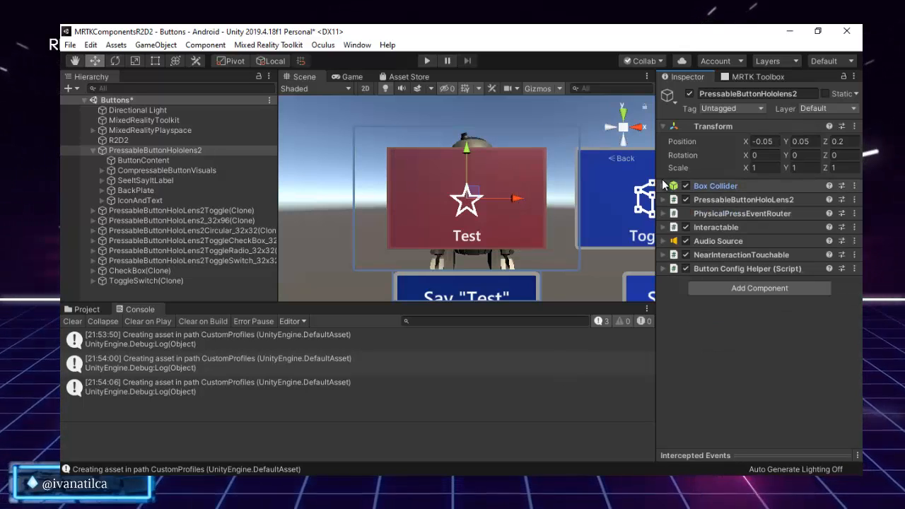
# Step: Fix the bounds of the first button's NearInteractionTouchable component to match the Box Collider size
pyautogui.click(664, 256)
pyautogui.scroll(-2, 776, 318)
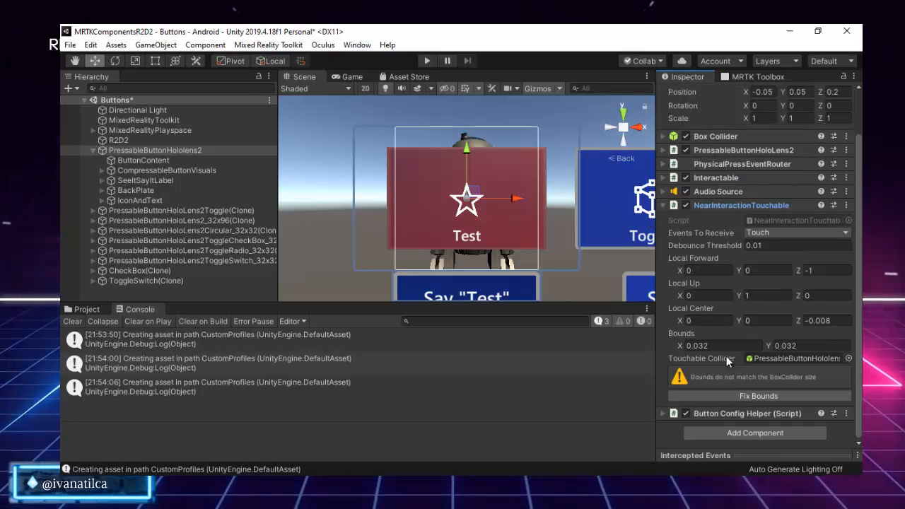
pyautogui.click(770, 395)
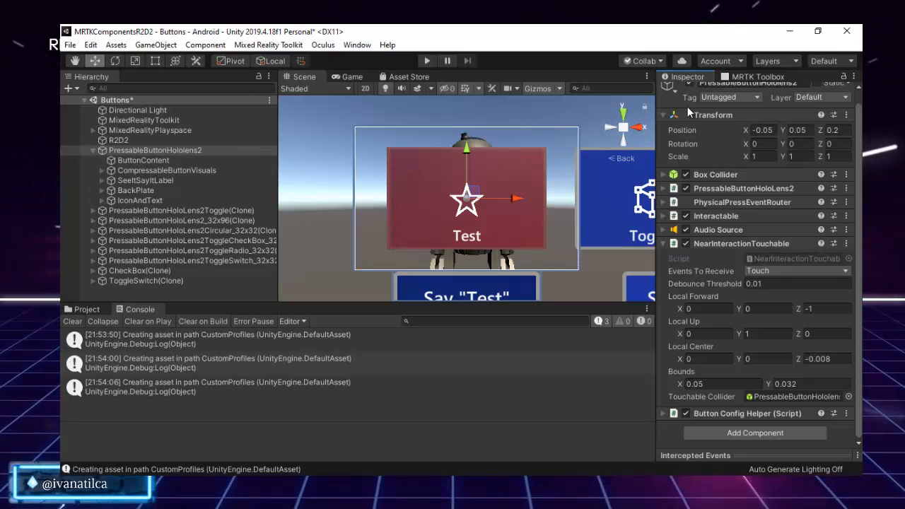
# Step: Check the widened button's touchable bounds from the top view, return to the back view, and collapse the button's children
pyautogui.click(626, 140)
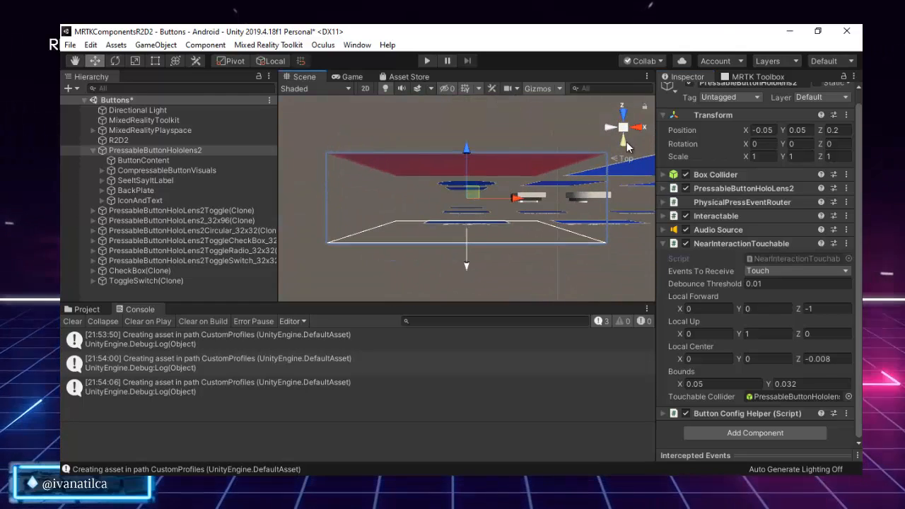
pyautogui.click(626, 141)
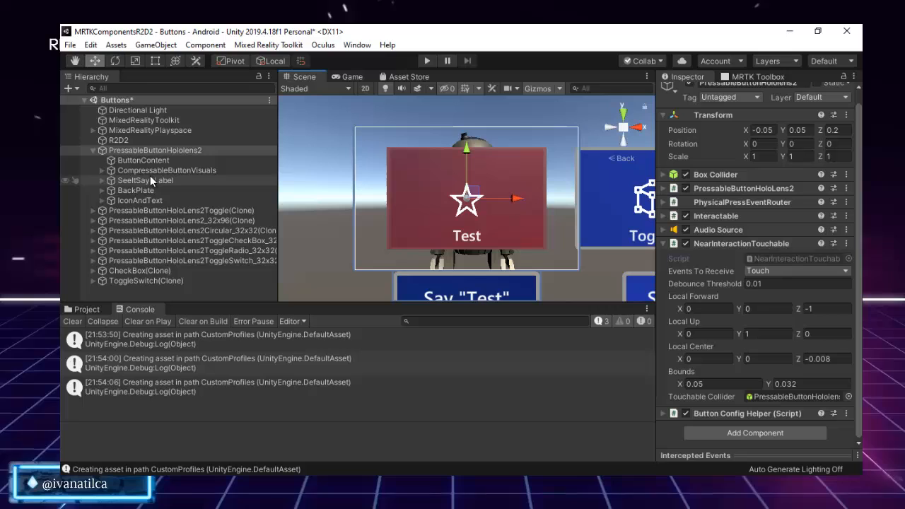
pyautogui.click(99, 151)
pyautogui.click(92, 151)
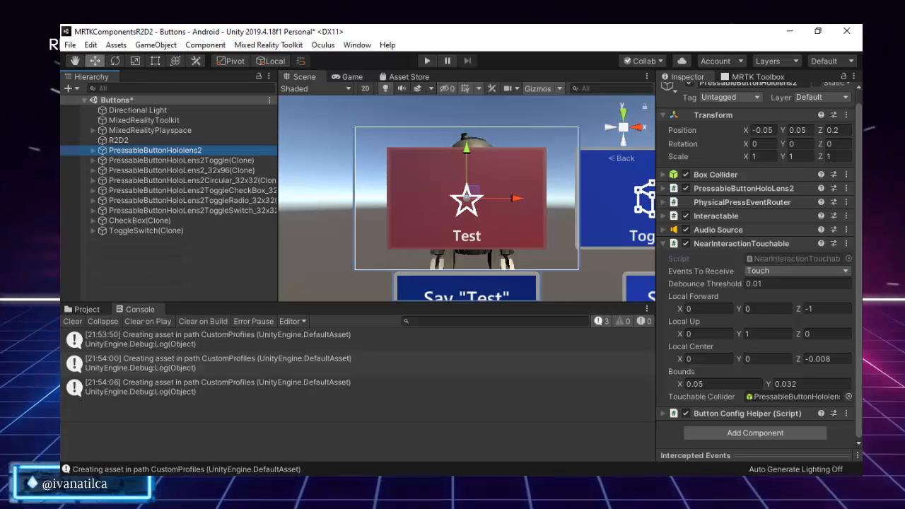
# Step: Collapse the first button's NearInteractionTouchable component and review its Audio Source and the PressableButtonHoloLens2 press and release events
pyautogui.click(660, 244)
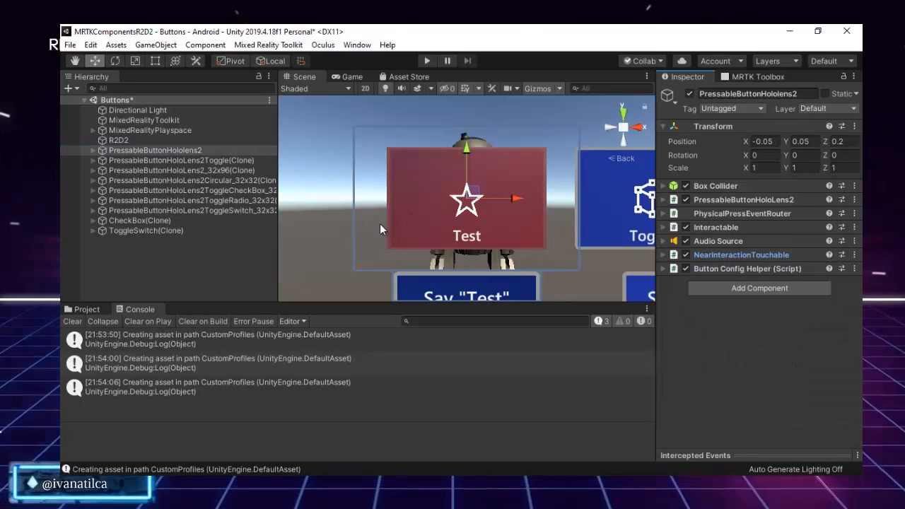
pyautogui.click(757, 241)
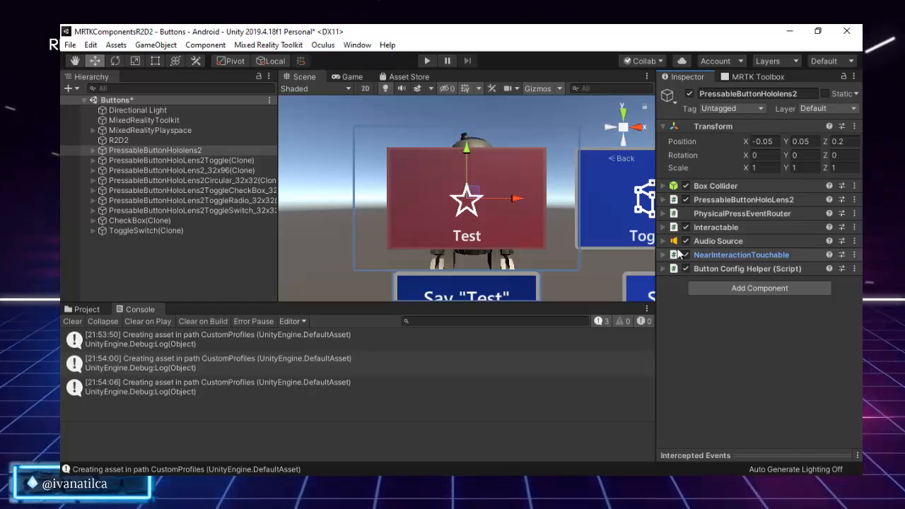
pyautogui.click(741, 242)
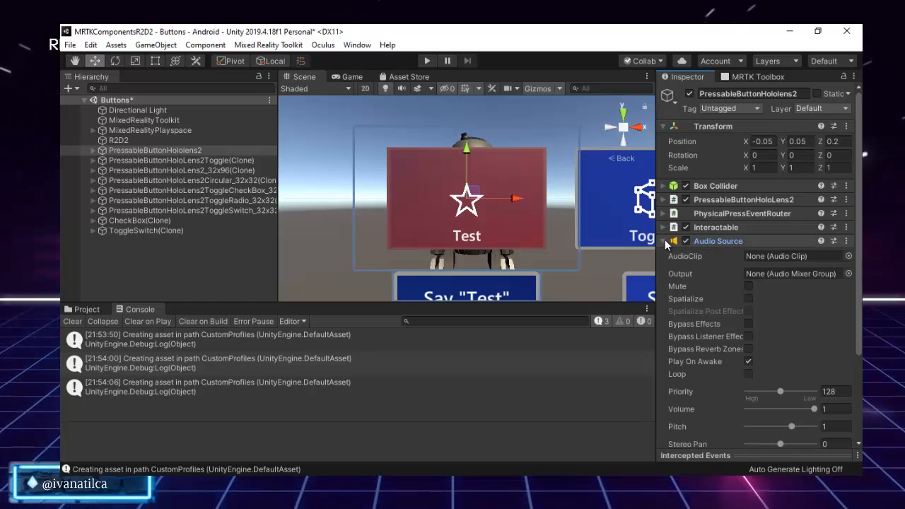
pyautogui.click(665, 241)
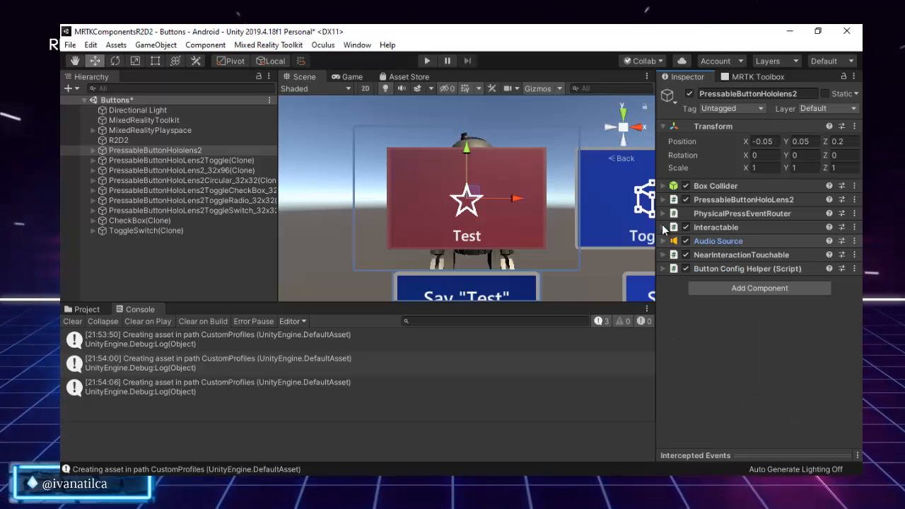
pyautogui.click(662, 199)
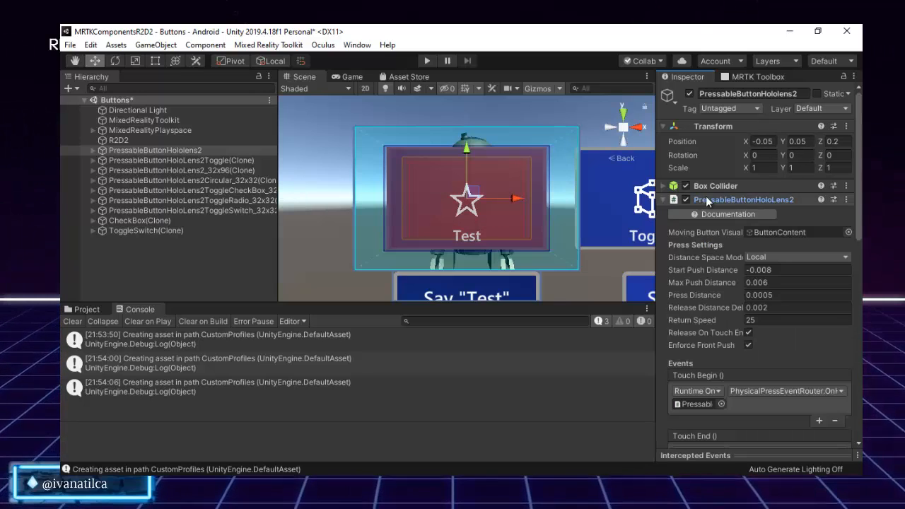
pyautogui.scroll(-10, 783, 279)
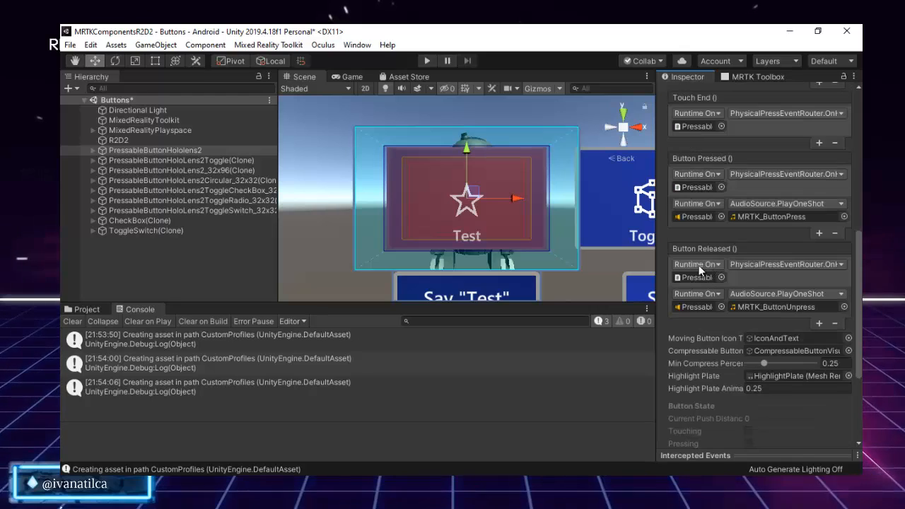
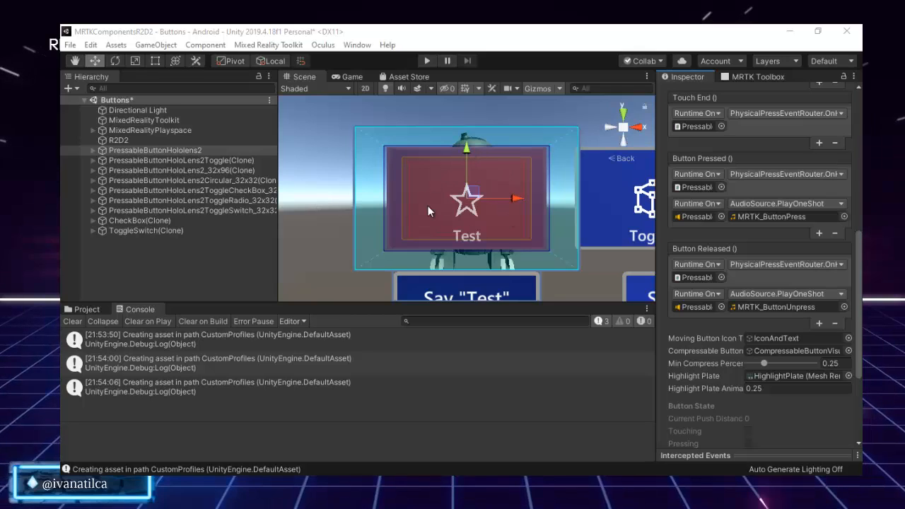
# Step: Set the main label text of PressableButtonHoloLens2Toggle(Clone) to "Test2" in its Button Config Helper and collapse the component
pyautogui.click(126, 160)
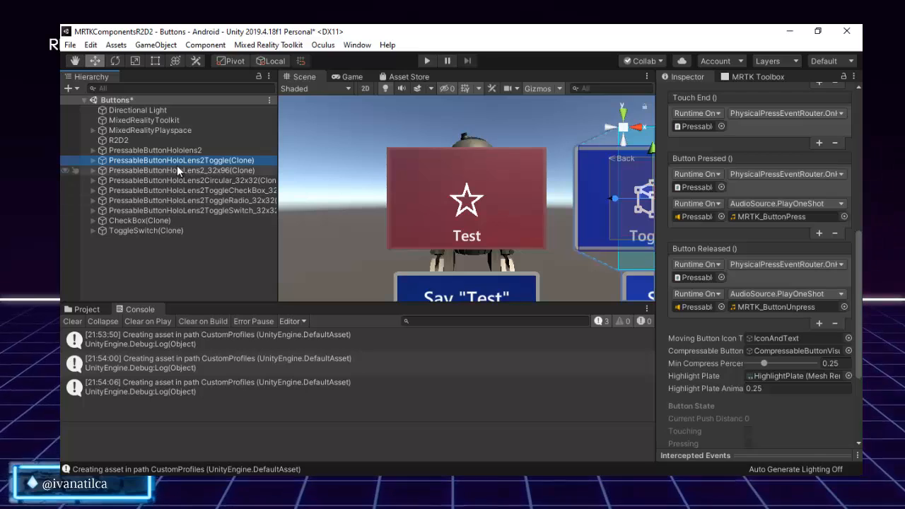
pyautogui.scroll(-2, 526, 258)
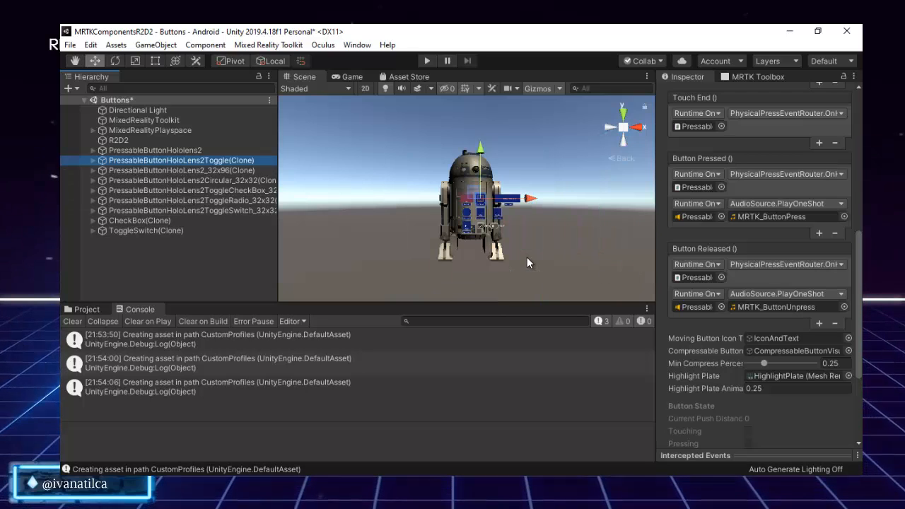
pyautogui.doubleClick(161, 161)
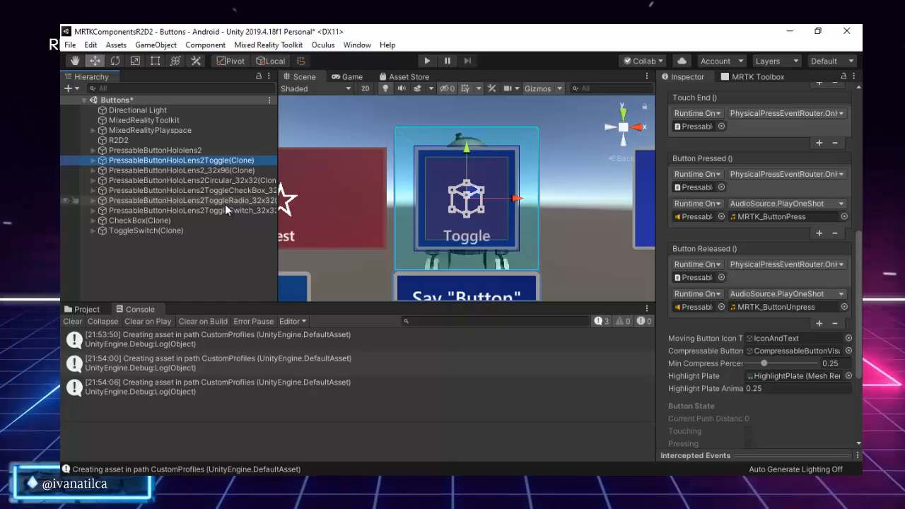
pyautogui.click(201, 160)
pyautogui.scroll(10, 713, 236)
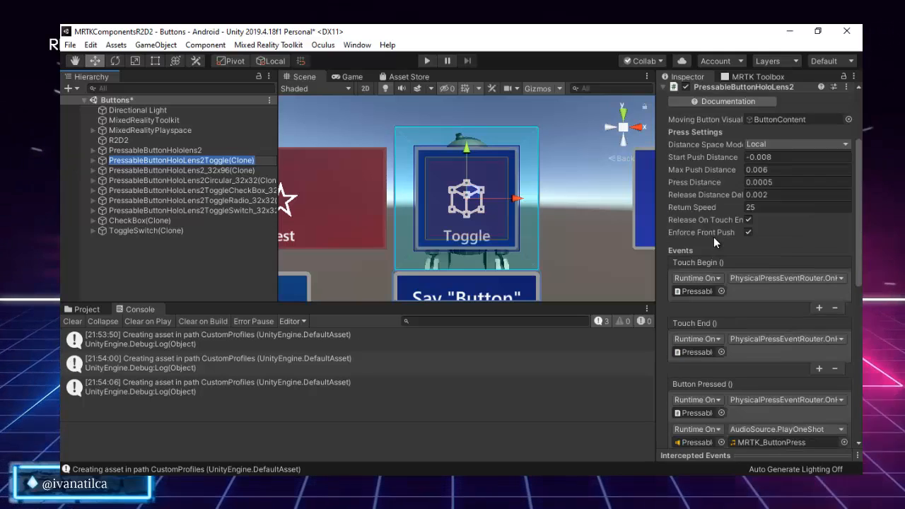
pyautogui.click(664, 200)
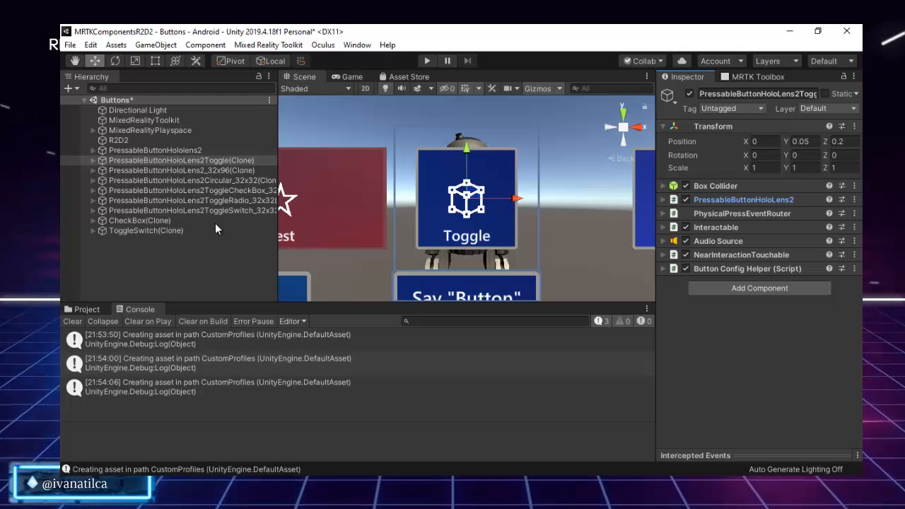
pyautogui.click(662, 269)
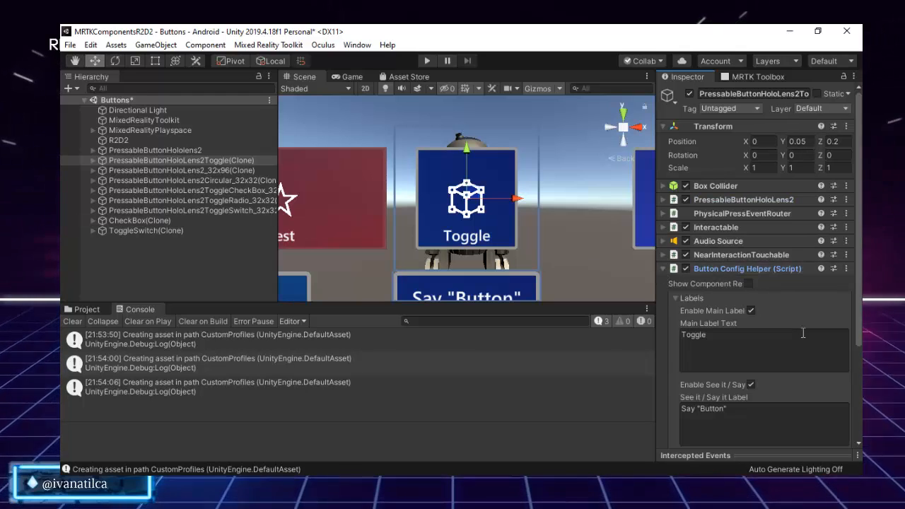
pyautogui.scroll(-3, 803, 333)
pyautogui.click(730, 223)
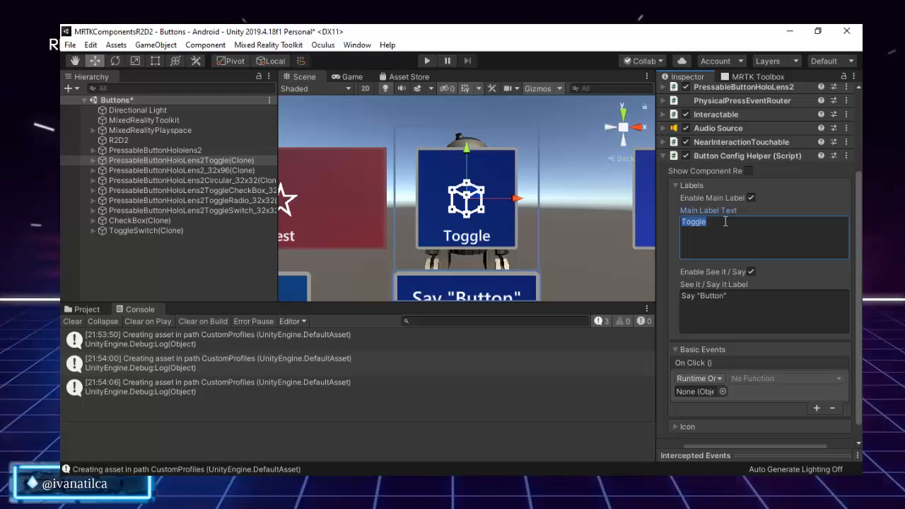
pyautogui.write('Test2')
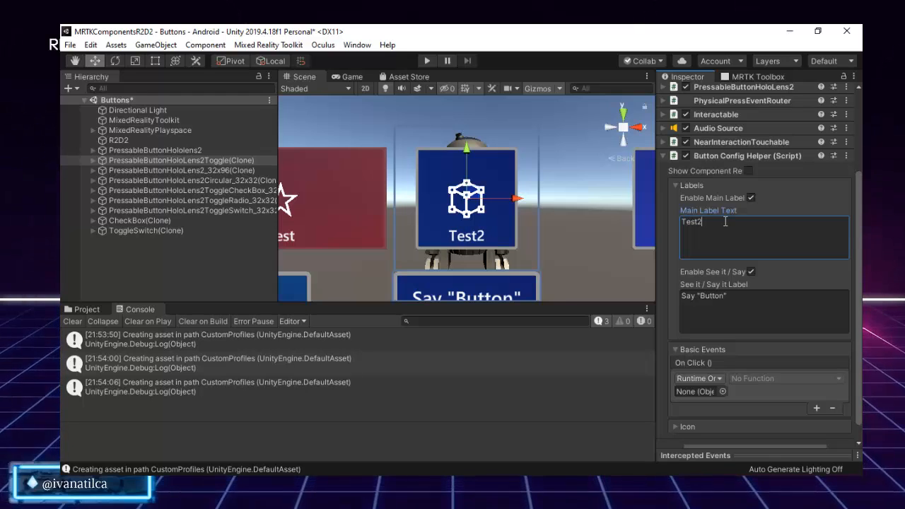
pyautogui.click(672, 158)
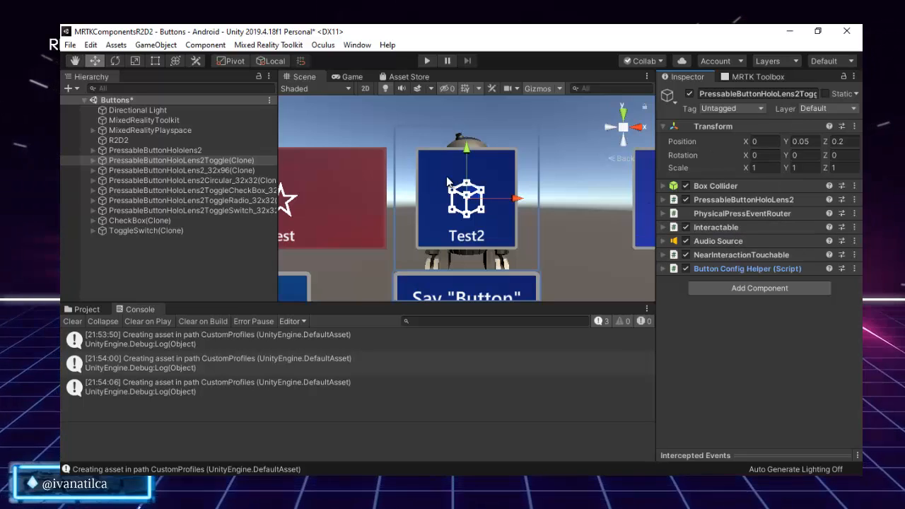
# Step: Examine the toggle button's child objects, including the UIButtonSpriteIcon under IconAndText, and collapse IconAndText
pyautogui.click(93, 161)
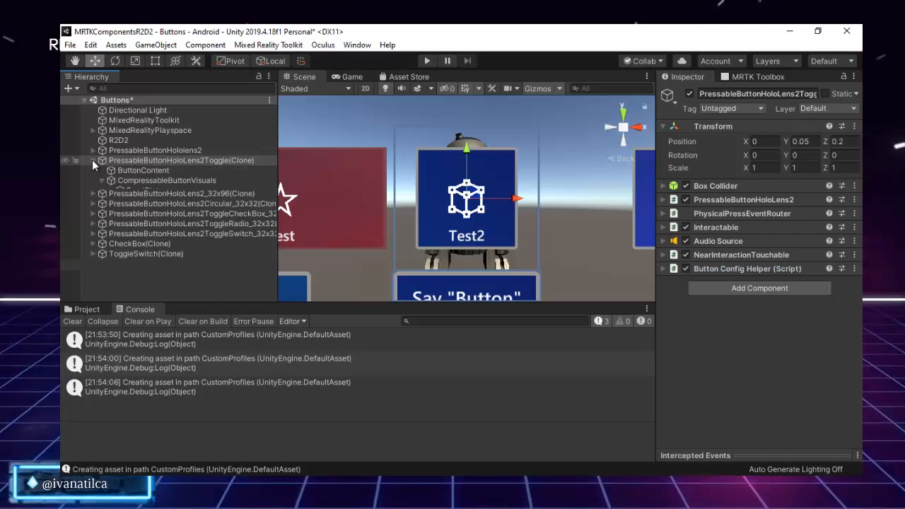
pyautogui.click(102, 180)
pyautogui.click(101, 182)
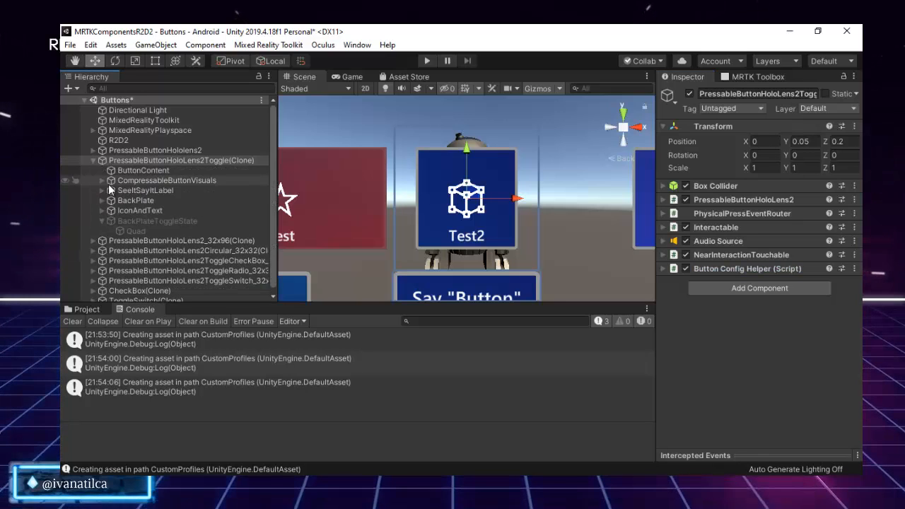
pyautogui.click(102, 210)
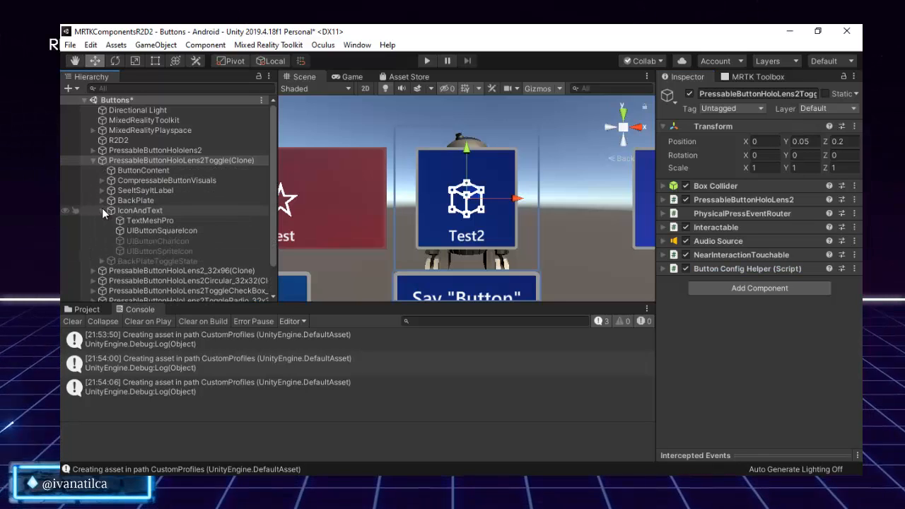
pyautogui.click(146, 248)
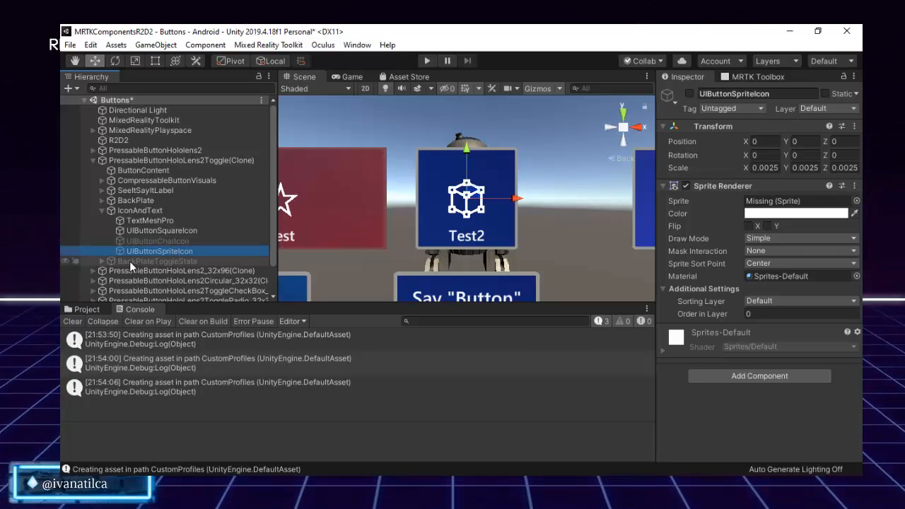
pyautogui.click(102, 210)
# Step: Preview the toggle button's BackPlateToggleState by activating and deactivating it, and collapse the button's children
pyautogui.click(113, 220)
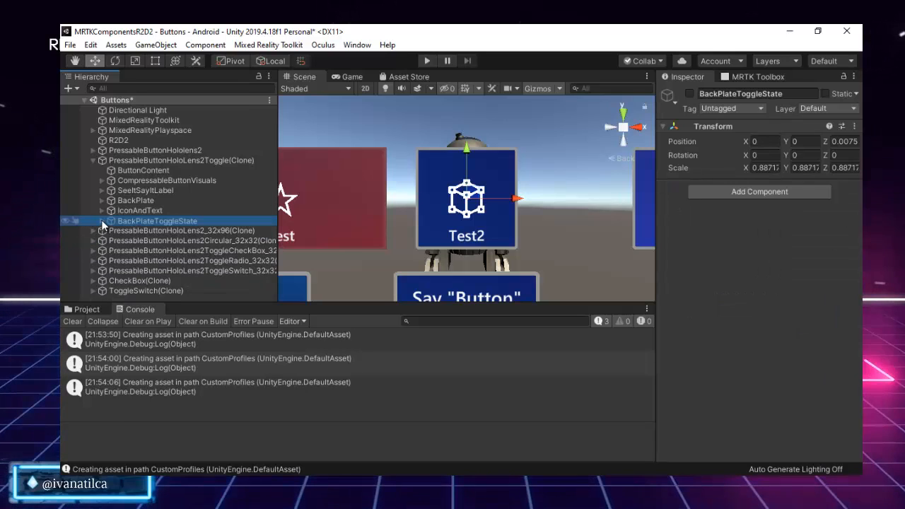
pyautogui.click(689, 93)
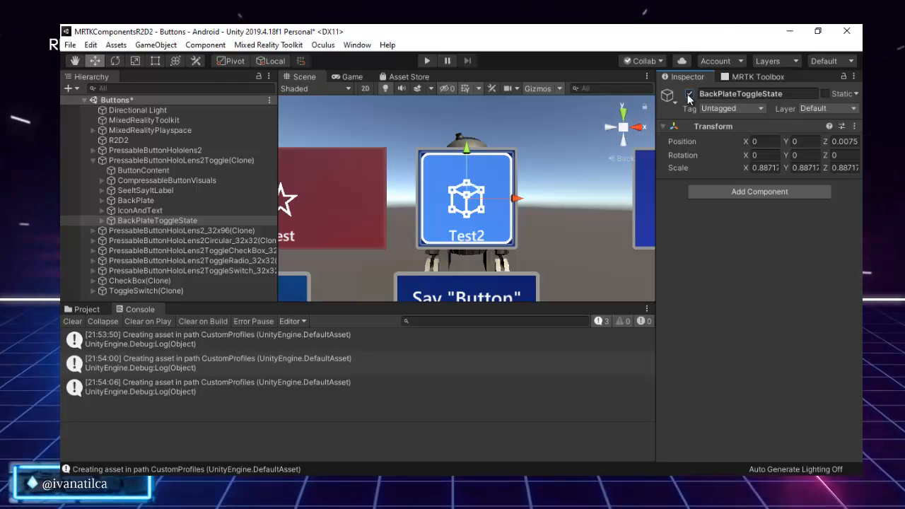
pyautogui.click(690, 94)
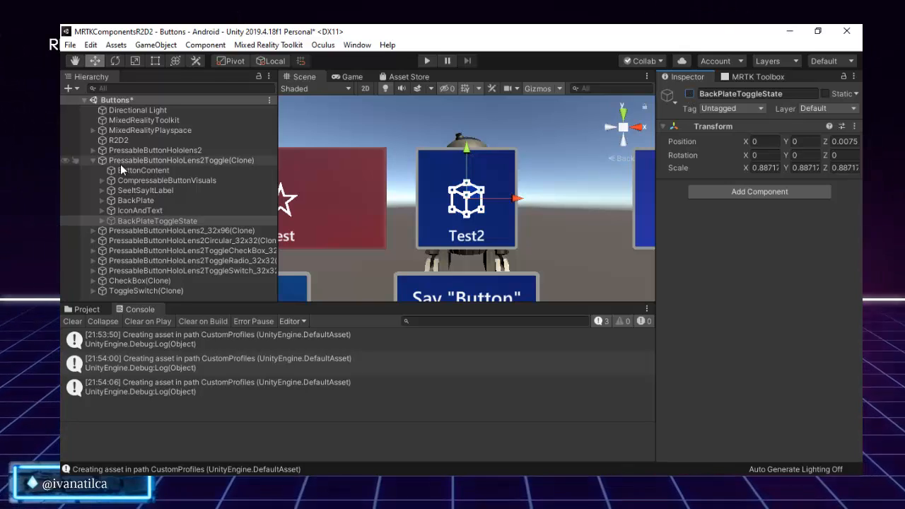
pyautogui.click(150, 160)
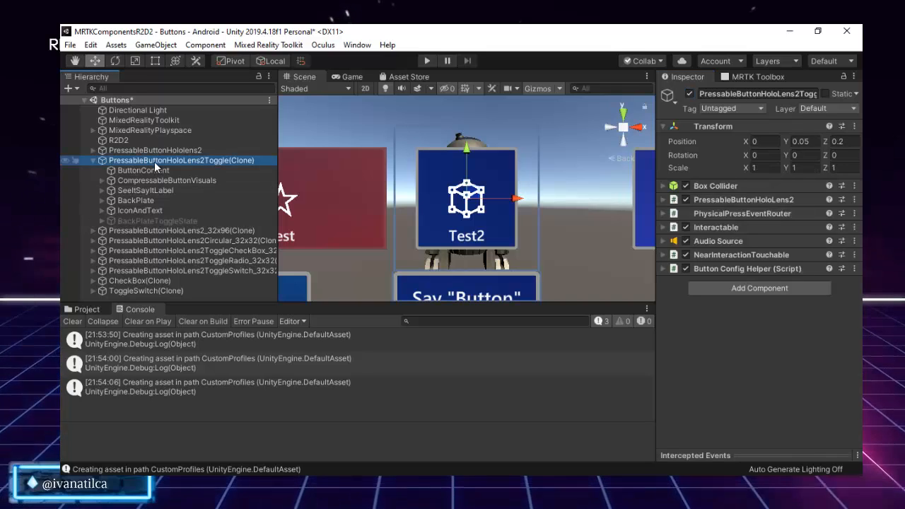
pyautogui.click(94, 161)
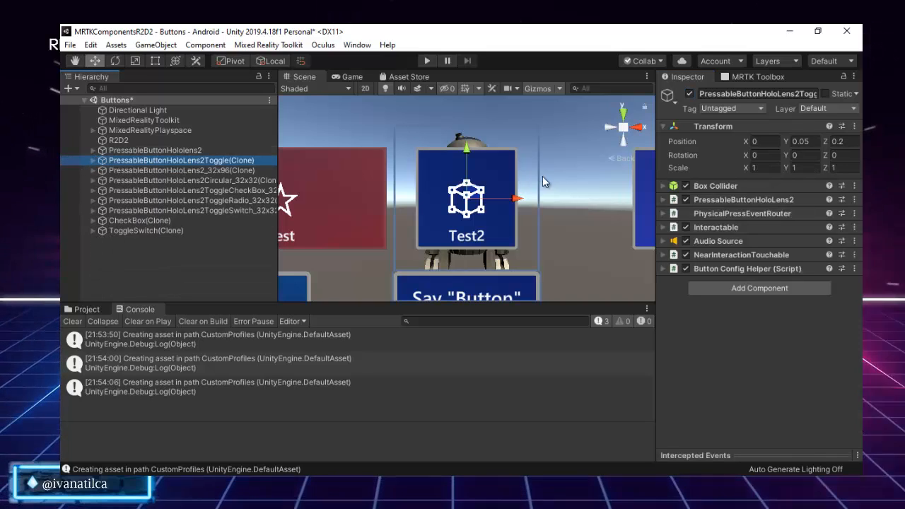
# Step: Inspect the material on the Quad under the circular button's BackPlate and collapse the button's children
pyautogui.click(93, 180)
pyautogui.click(136, 221)
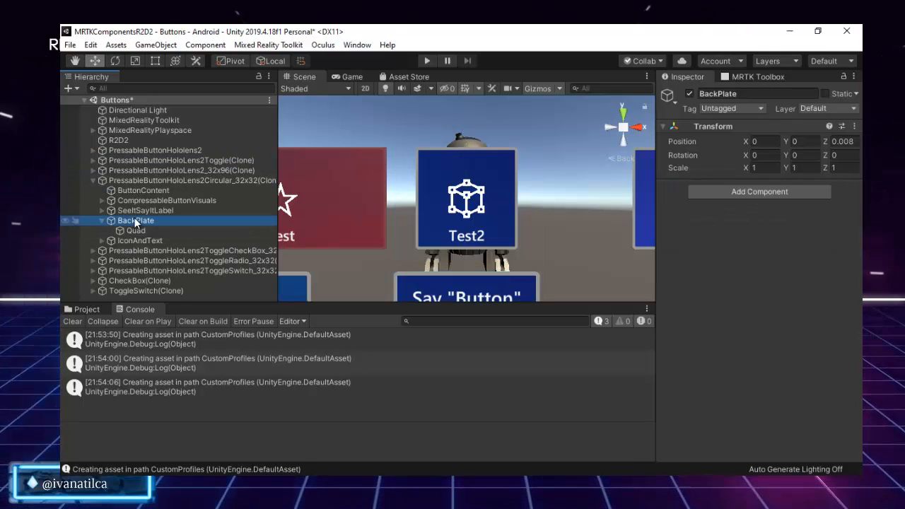
pyautogui.doubleClick(146, 180)
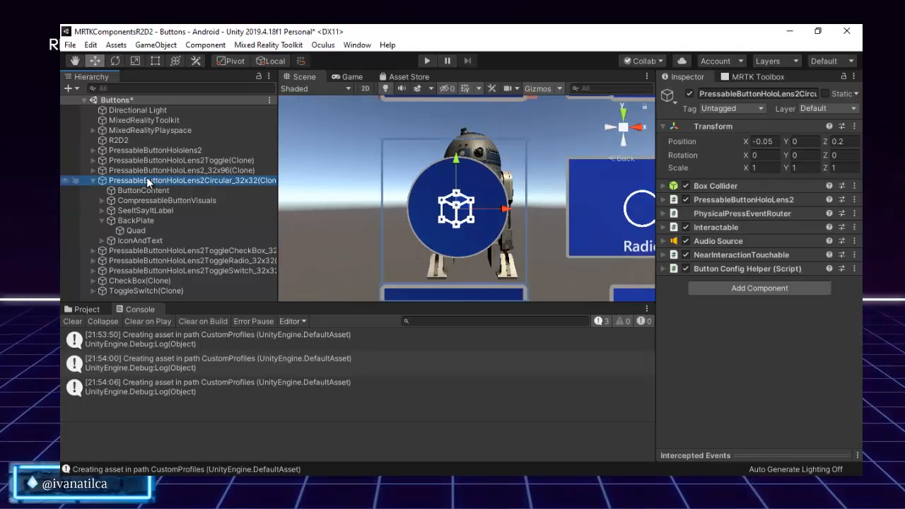
pyautogui.click(131, 229)
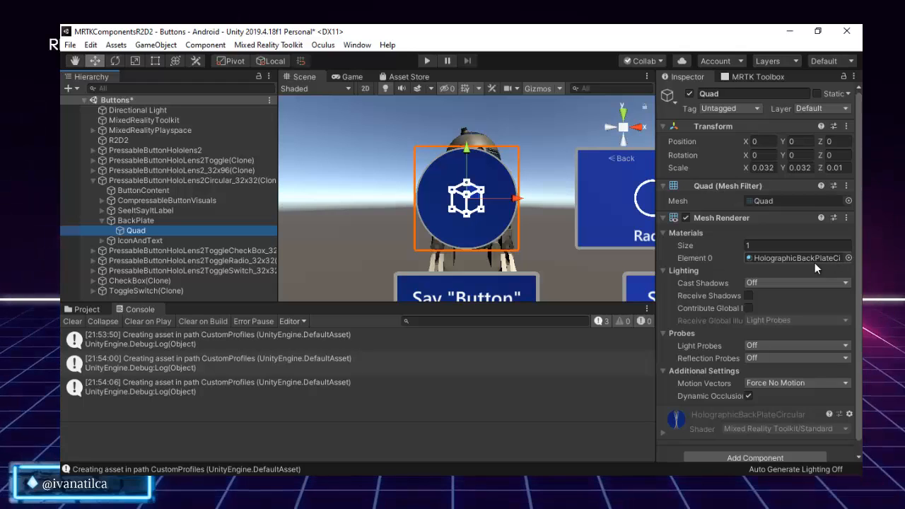
pyautogui.click(92, 180)
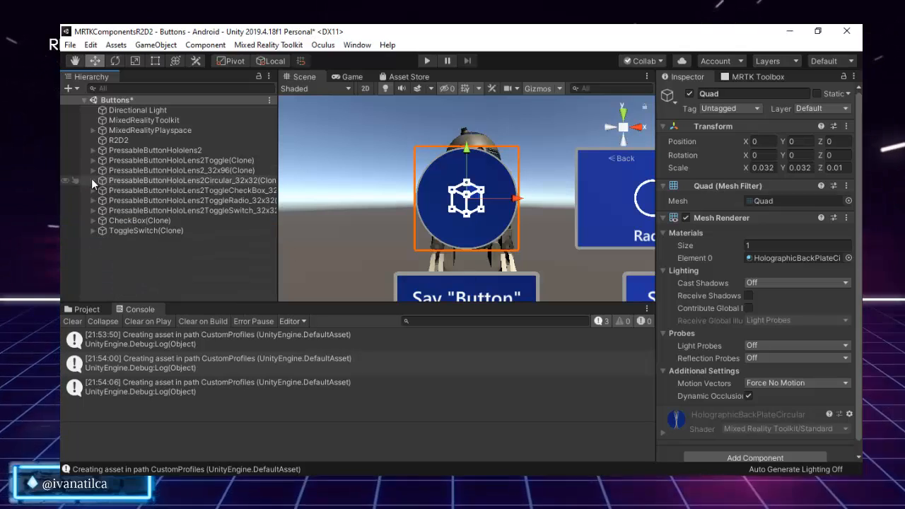
# Step: Examine the icon objects under the ToggleCheckBox button's IconAndText and preview UIButtonToggleIconOn by activating and deactivating it
pyautogui.doubleClick(160, 190)
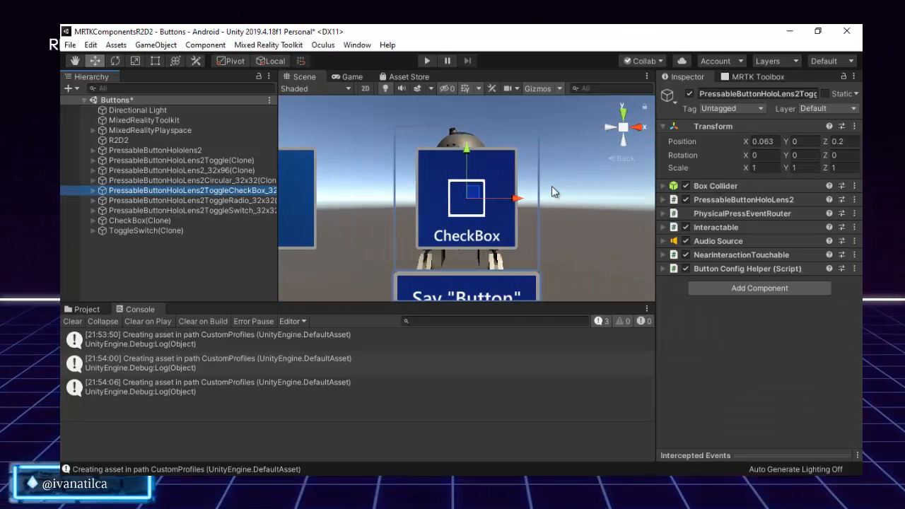
pyautogui.click(94, 190)
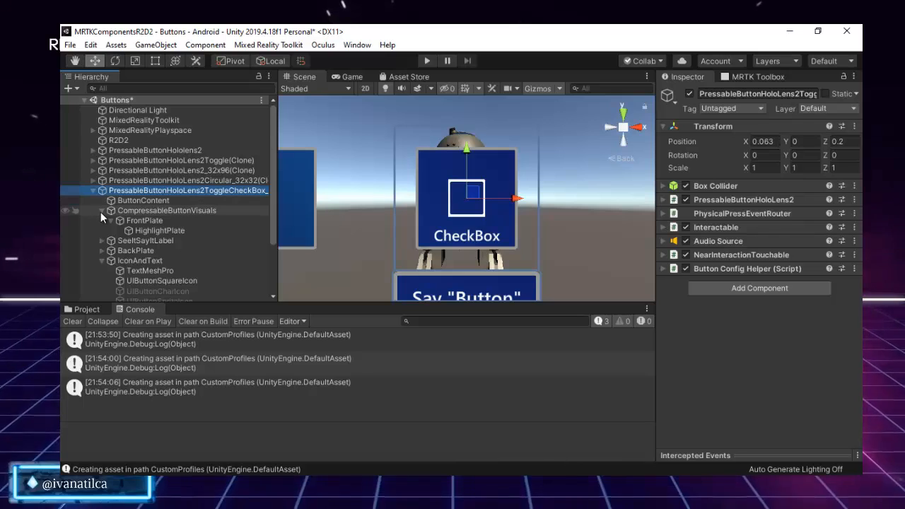
pyautogui.scroll(-1, 256, 232)
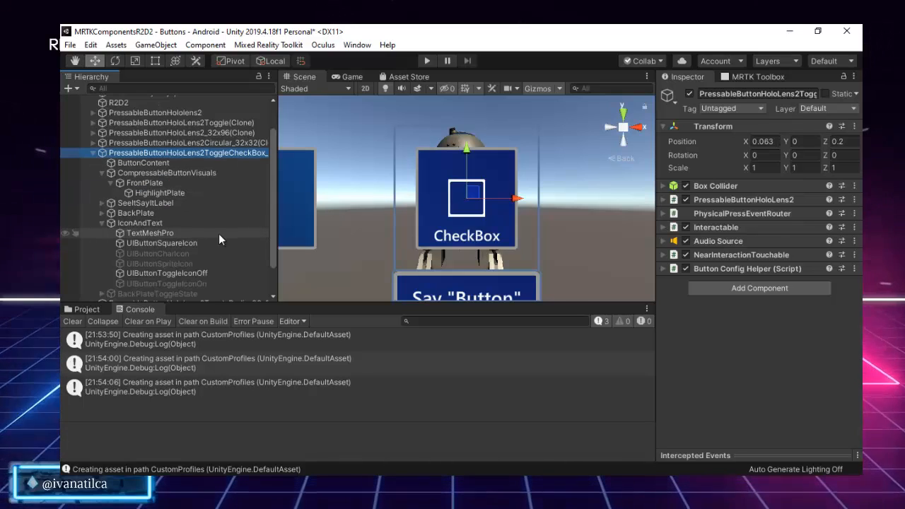
pyautogui.scroll(-3, 161, 255)
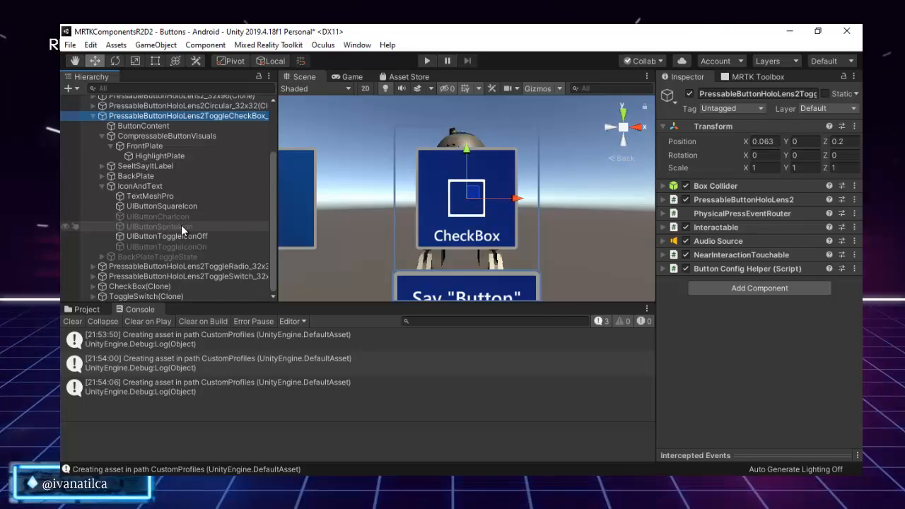
pyautogui.click(181, 226)
pyautogui.click(181, 216)
pyautogui.click(181, 247)
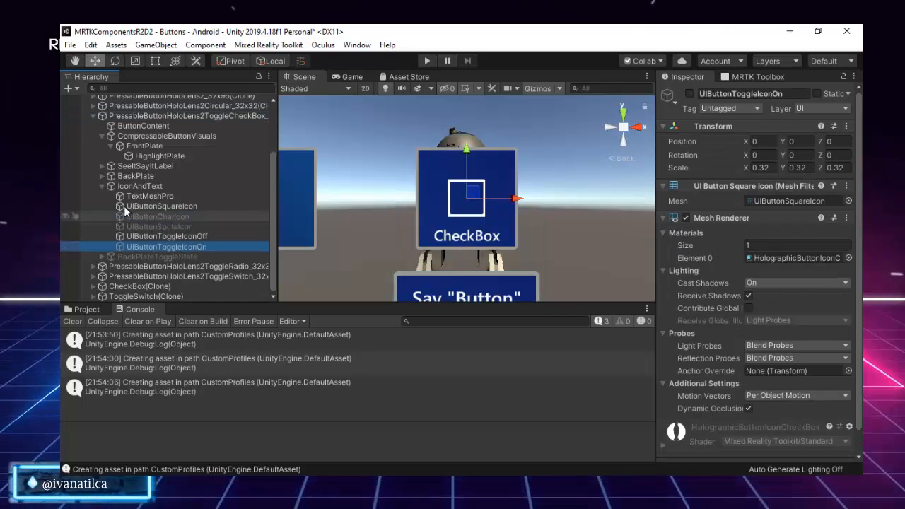
pyautogui.click(691, 94)
pyautogui.click(691, 94)
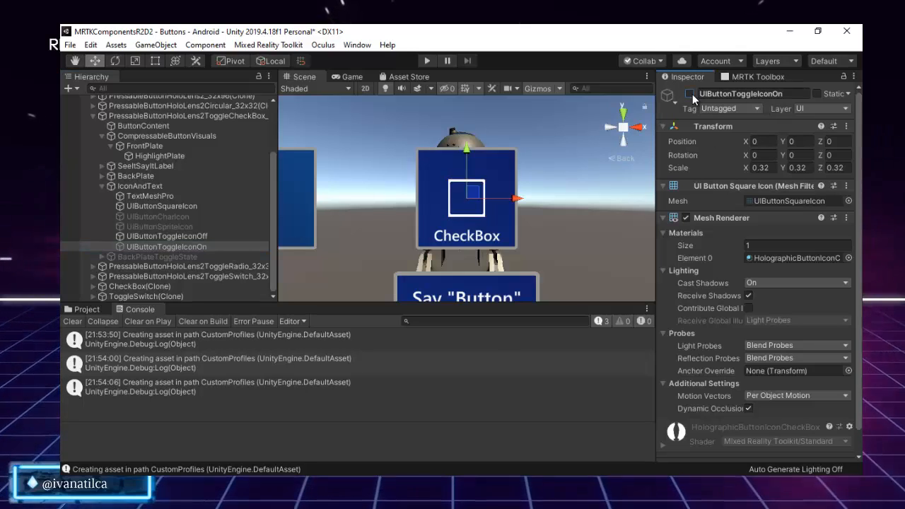
# Step: Compare the ToggleCheckBox button's checked and unchecked looks by repeatedly switching UIButtonToggleIconOn, leaving it inactive, and collapse IconAndText
pyautogui.click(691, 94)
pyautogui.click(692, 94)
pyautogui.click(692, 94)
pyautogui.click(692, 94)
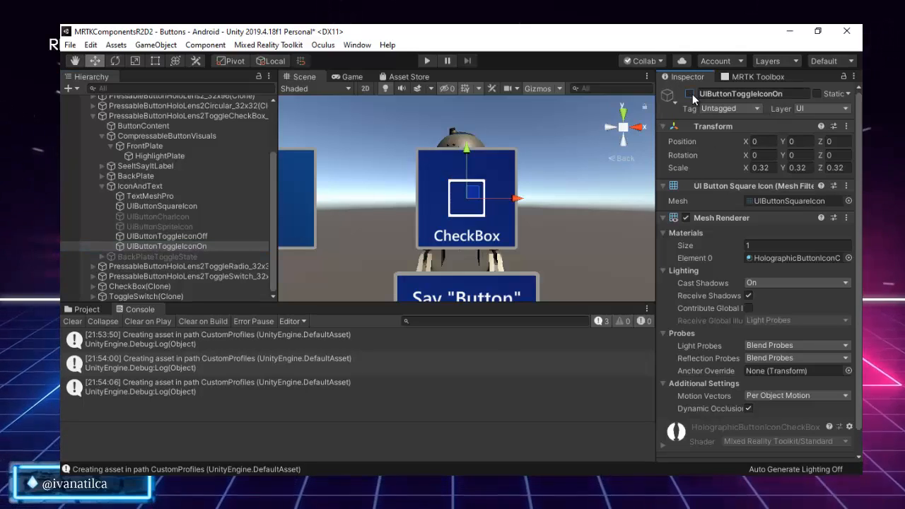
pyautogui.click(693, 94)
pyautogui.click(693, 94)
pyautogui.click(692, 94)
pyautogui.click(691, 94)
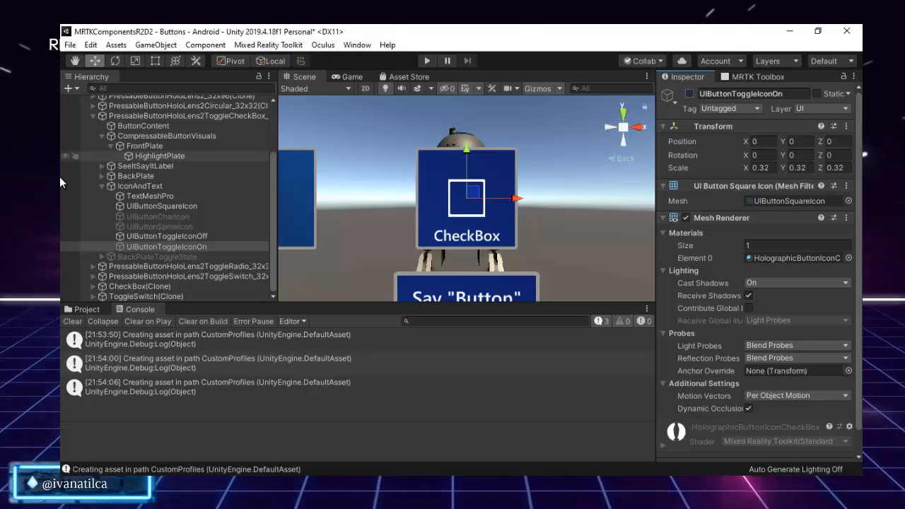
pyautogui.click(111, 186)
# Step: Preview the ToggleCheckBox button's BackPlateToggleState by activating and deactivating it, and collapse the button's children
pyautogui.click(144, 257)
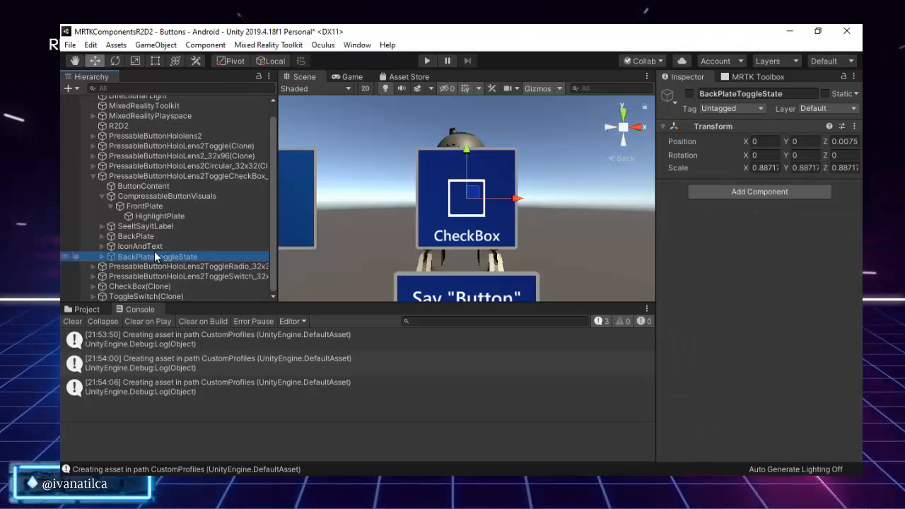
pyautogui.click(691, 94)
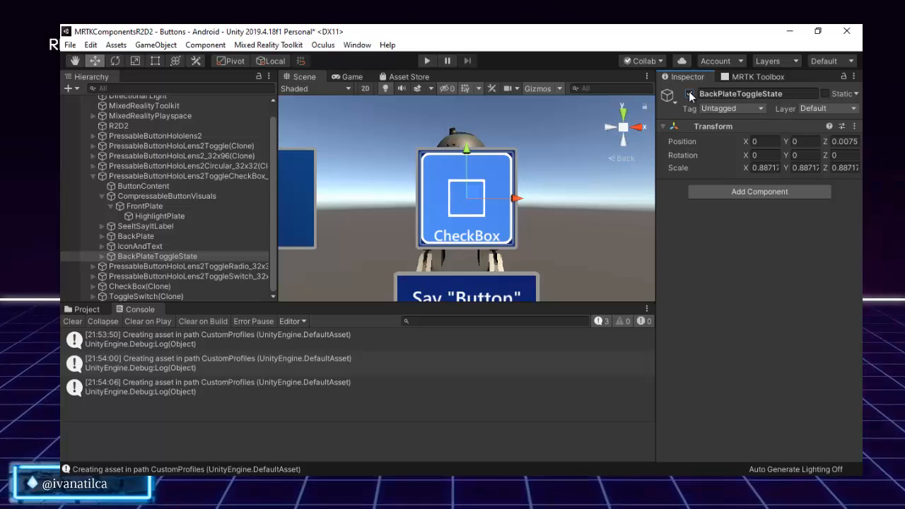
pyautogui.click(690, 94)
pyautogui.click(690, 94)
pyautogui.click(690, 94)
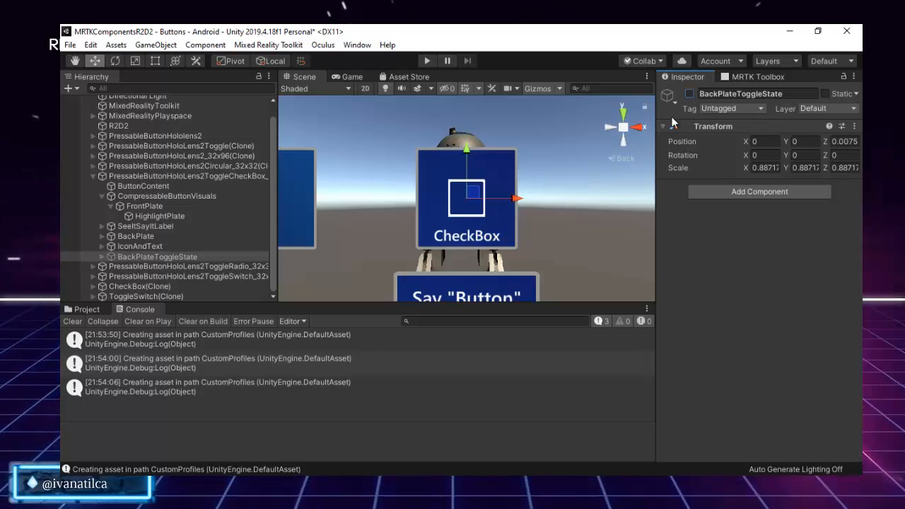
pyautogui.click(92, 176)
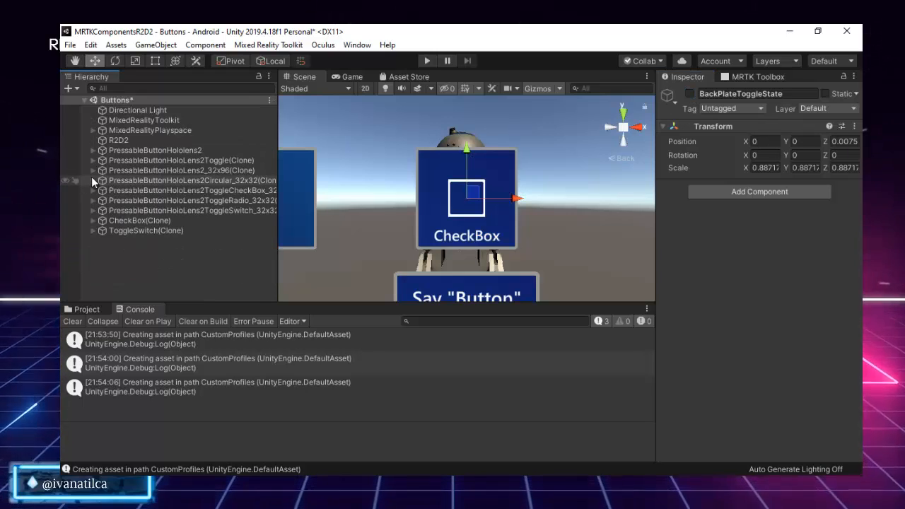
# Step: Focus on the ToggleRadio button, preview its UIButtonToggleIconOn by activating and deactivating it, and collapse the button's children
pyautogui.click(188, 201)
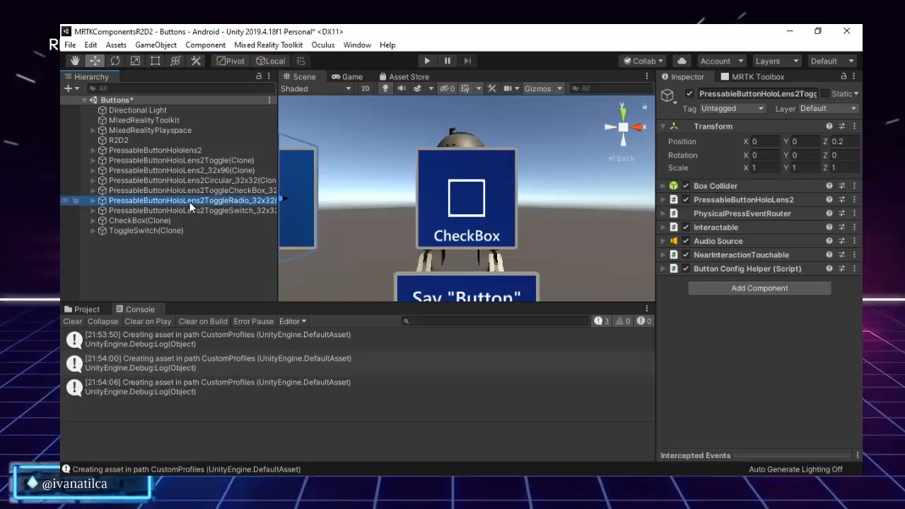
pyautogui.click(92, 201)
pyautogui.scroll(-2, 107, 264)
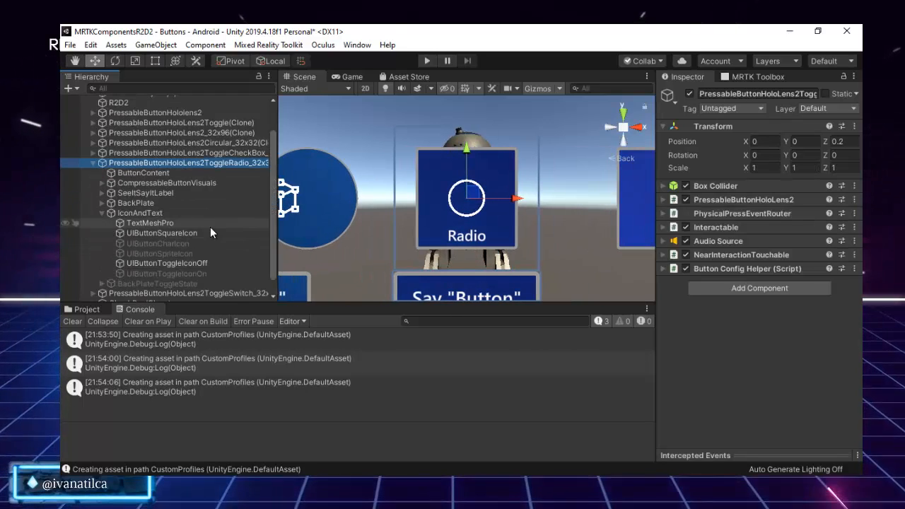
pyautogui.click(167, 273)
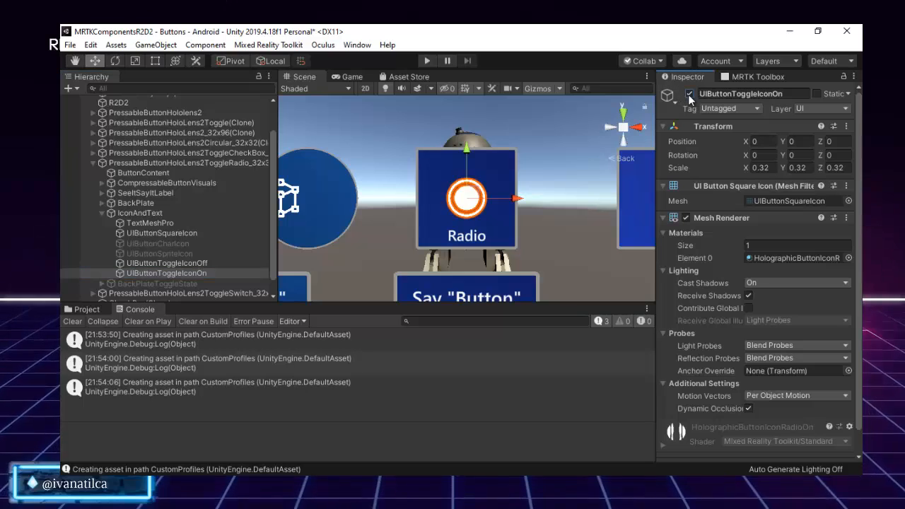
pyautogui.click(689, 93)
pyautogui.click(689, 94)
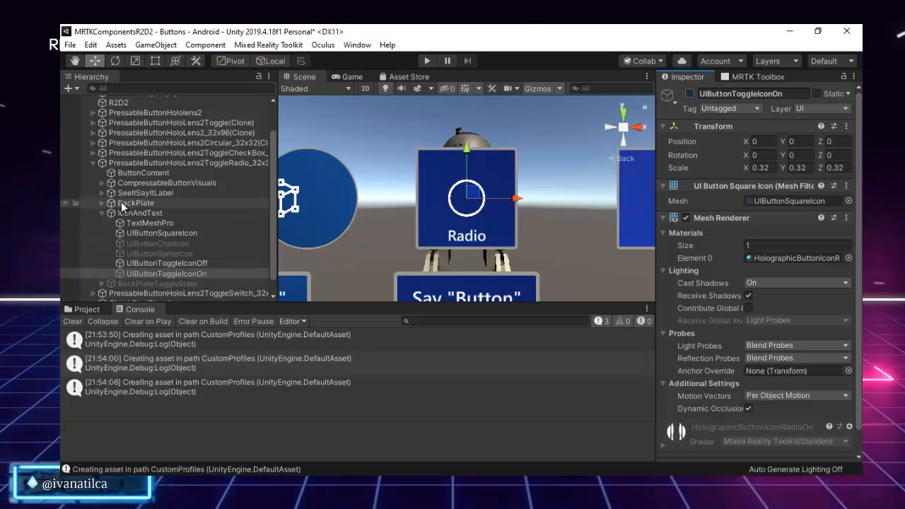
pyautogui.click(93, 163)
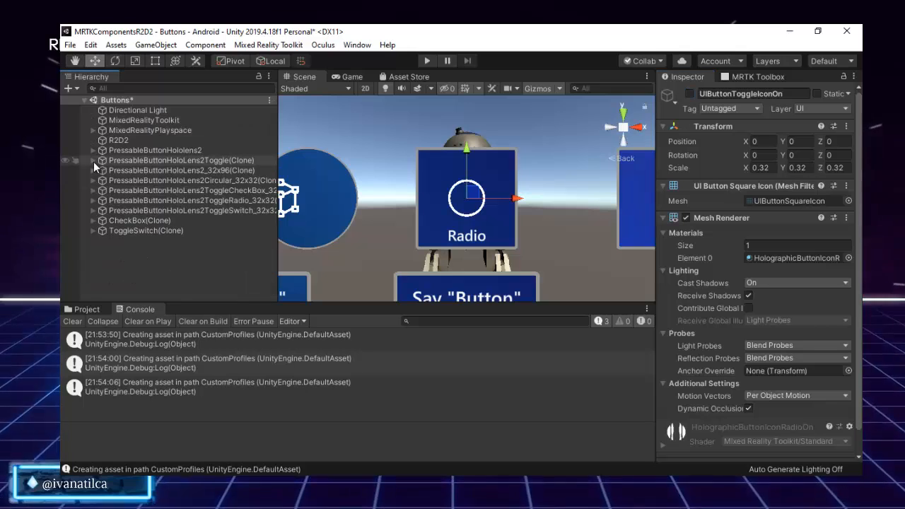
# Step: Focus on the ToggleSwitch button, preview its UIButtonToggleIconOn by activating and deactivating it, and collapse the button's children
pyautogui.doubleClick(190, 209)
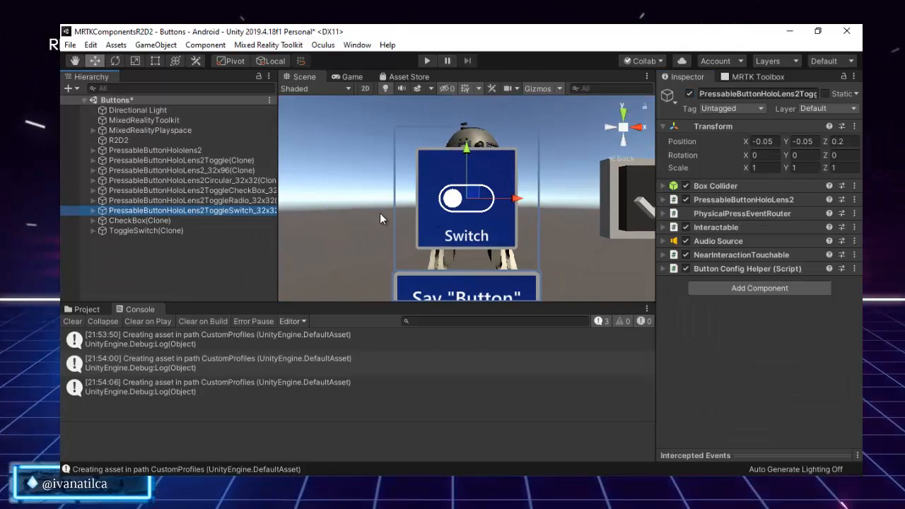
pyautogui.click(94, 210)
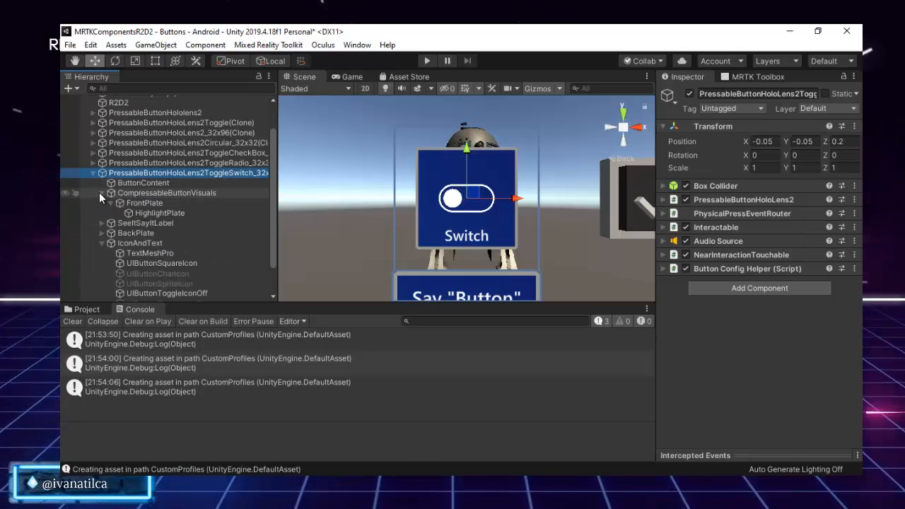
pyautogui.click(100, 193)
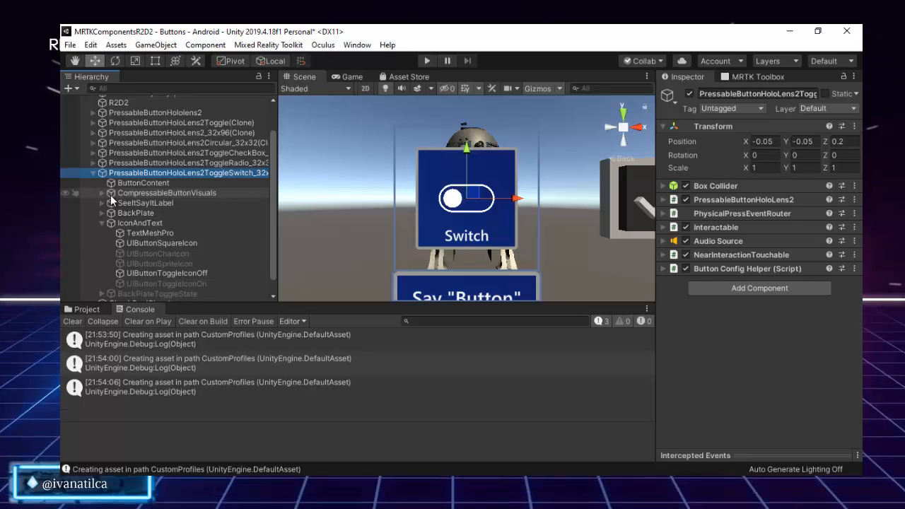
pyautogui.scroll(-1, 170, 240)
pyautogui.click(167, 267)
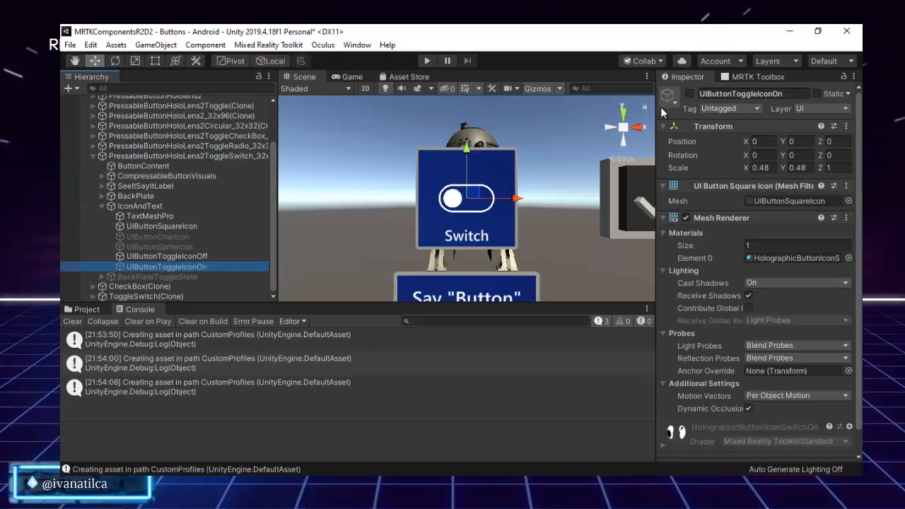
pyautogui.click(689, 94)
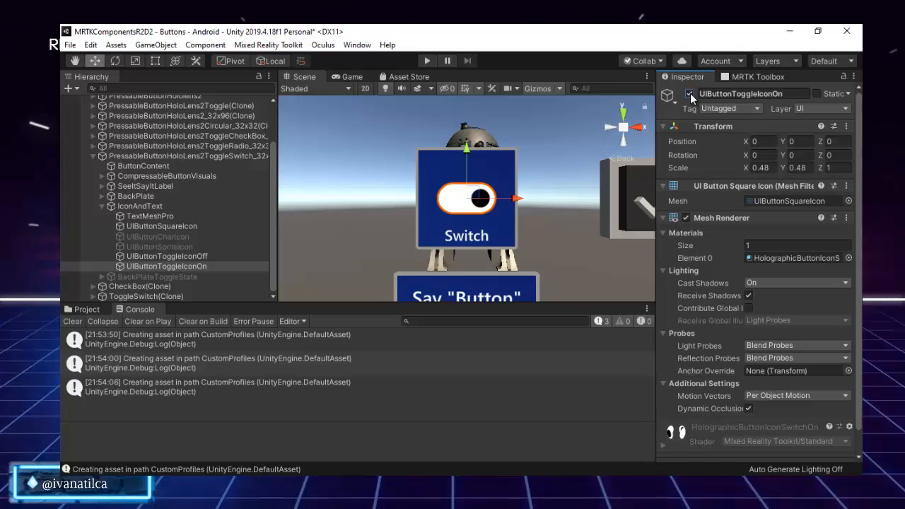
pyautogui.click(690, 93)
pyautogui.click(690, 94)
pyautogui.click(689, 94)
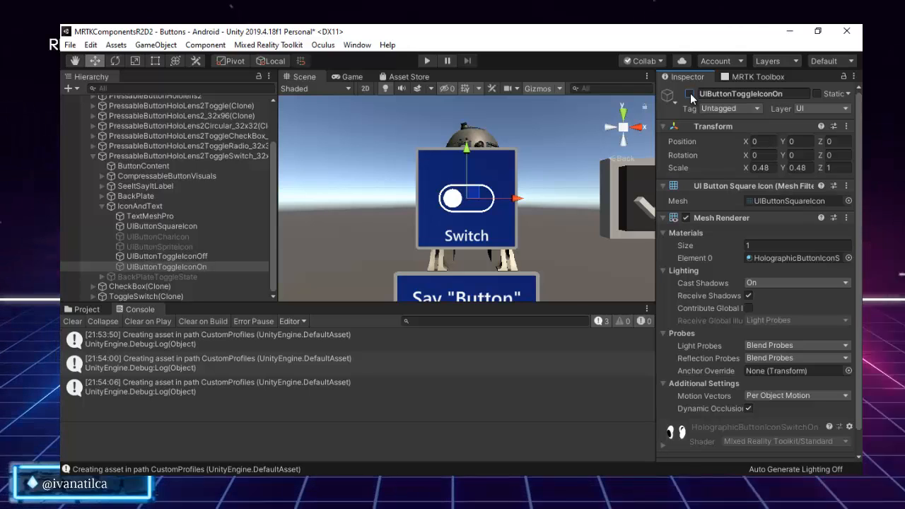
pyautogui.click(94, 155)
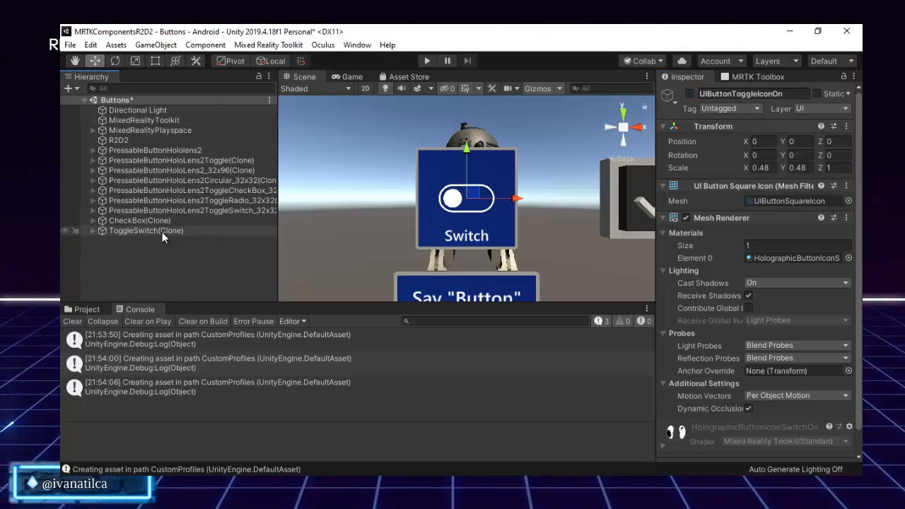
# Step: Review the press settings and events in the PressableButton component of CheckBox(Clone), and collapse the component
pyautogui.click(145, 222)
pyautogui.doubleClick(144, 222)
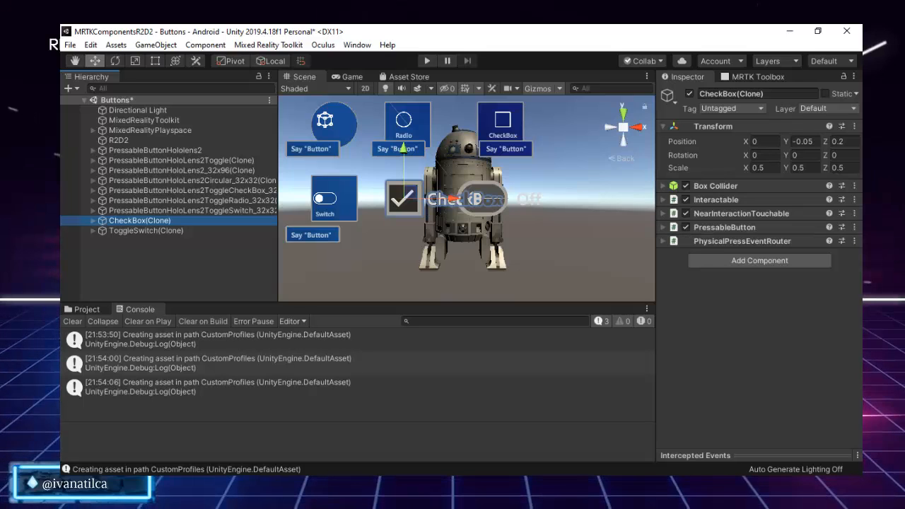
pyautogui.click(663, 227)
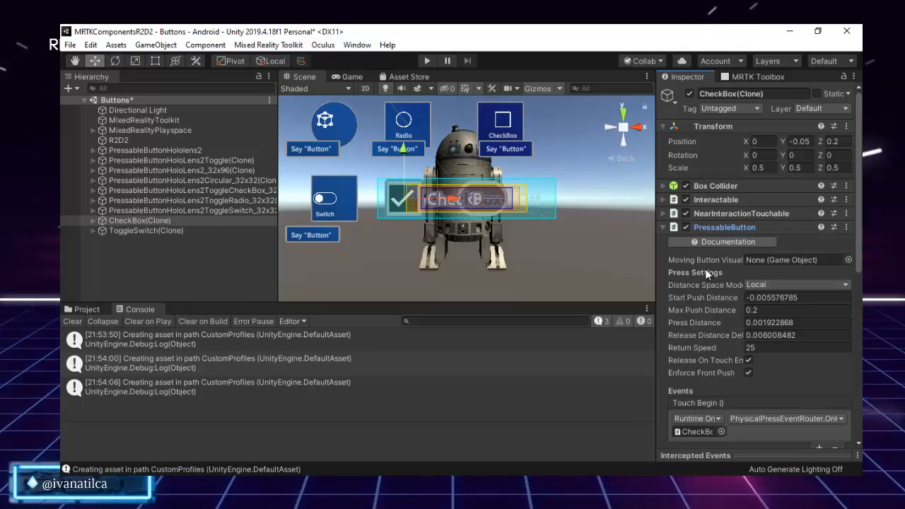
pyautogui.scroll(-10, 708, 378)
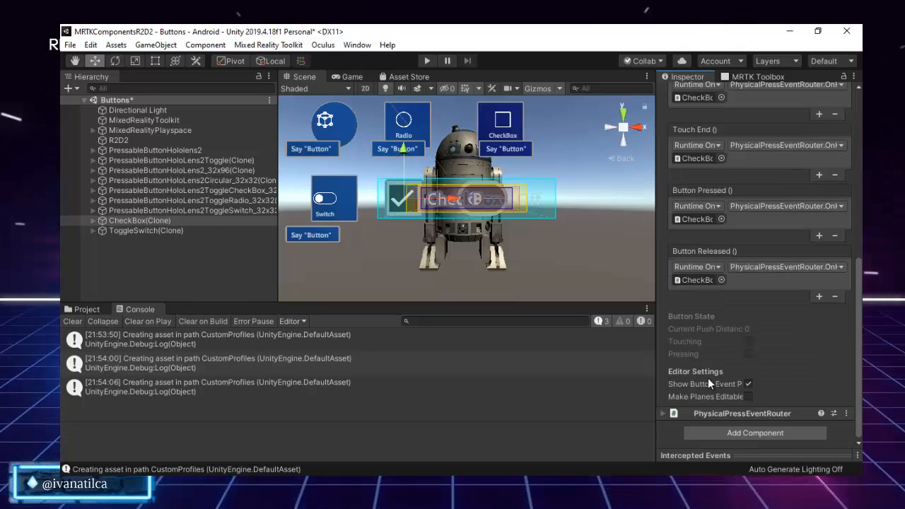
pyautogui.scroll(10, 755, 237)
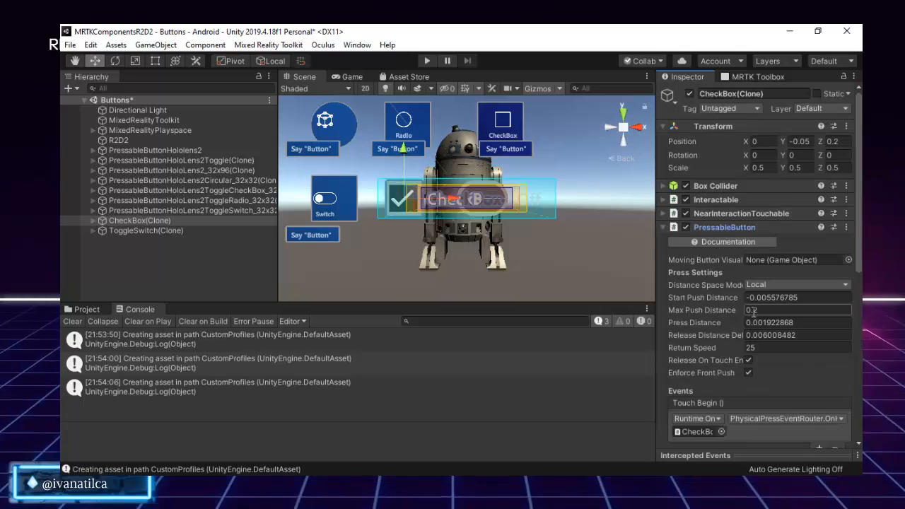
pyautogui.click(663, 228)
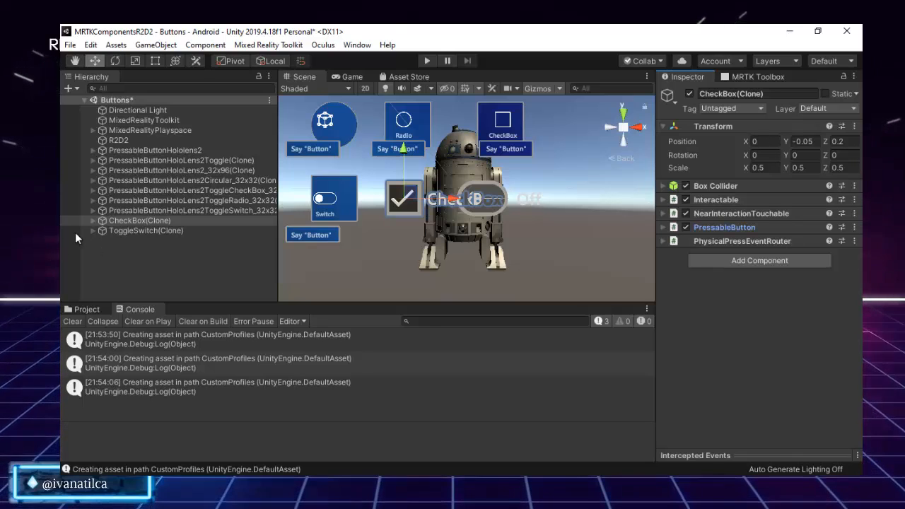
# Step: Examine the objects under CheckBox(Clone)'s ButtonContent, from Label and Background to Arrow, CheckBoxX and CheckBoxCheck, and collapse them
pyautogui.click(92, 219)
pyautogui.click(92, 220)
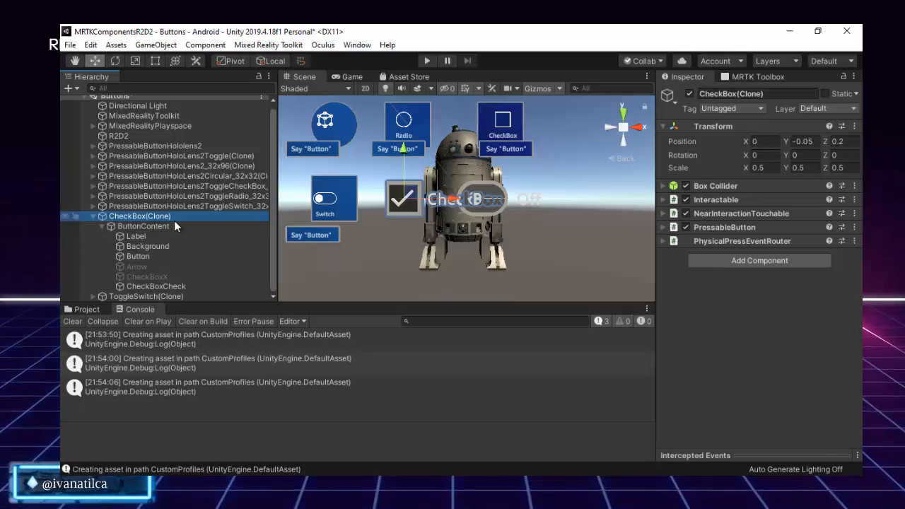
pyautogui.click(142, 227)
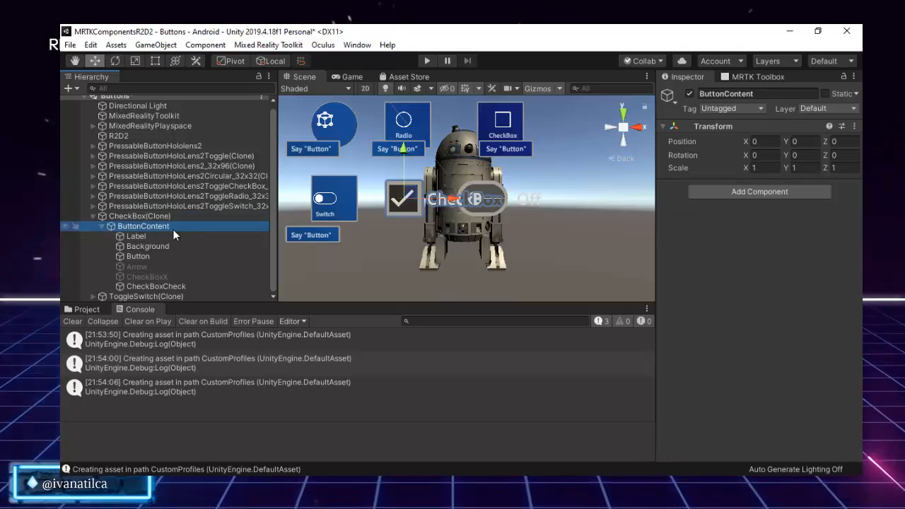
pyautogui.click(138, 237)
pyautogui.click(159, 247)
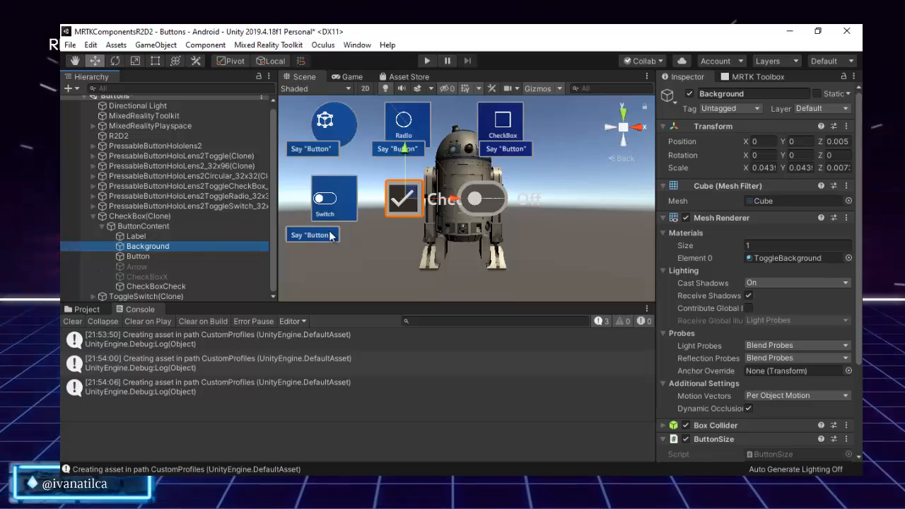
pyautogui.click(151, 258)
pyautogui.click(151, 266)
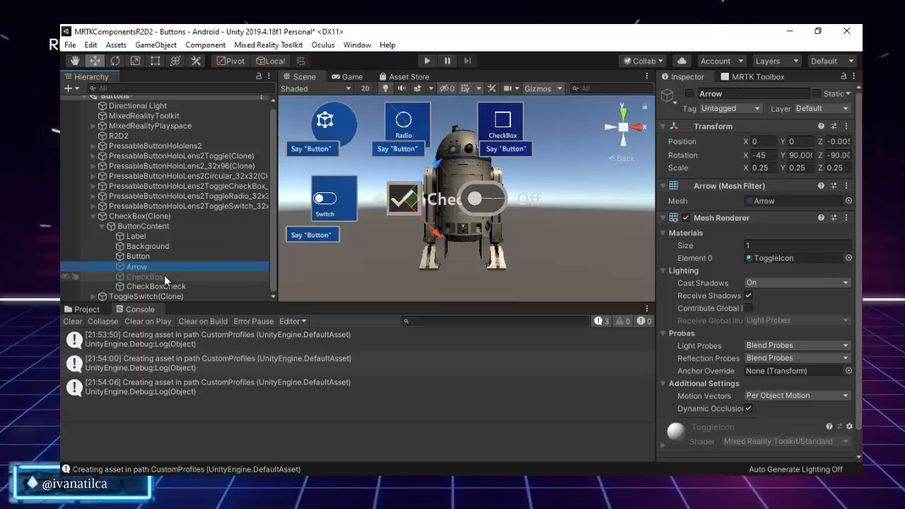
pyautogui.click(190, 276)
pyautogui.click(179, 287)
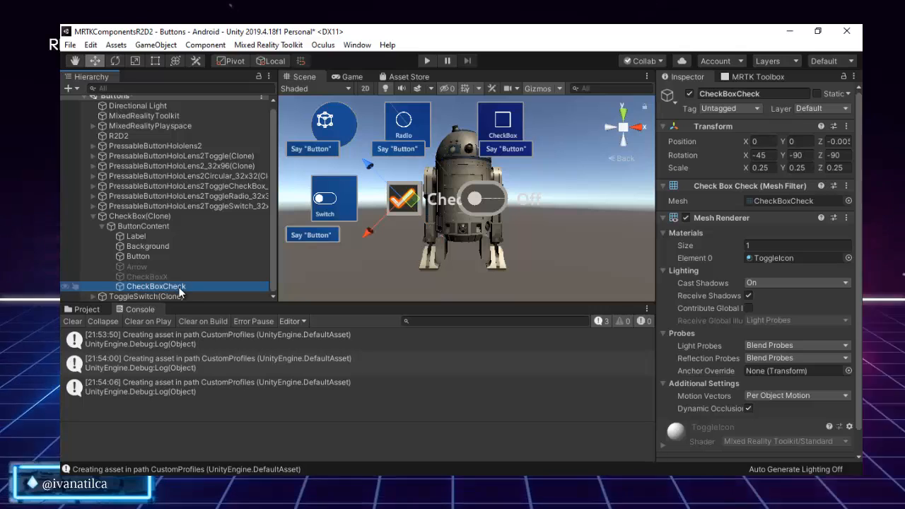
pyautogui.click(102, 225)
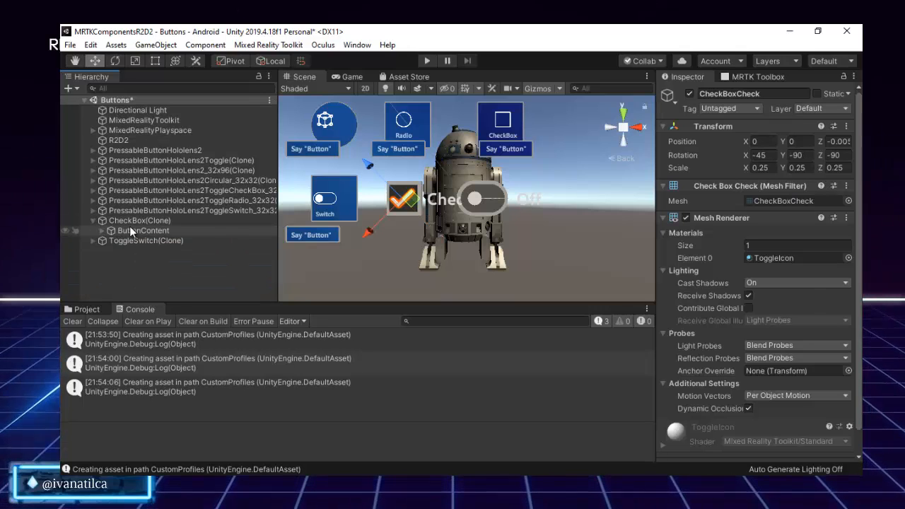
pyautogui.click(124, 221)
pyautogui.click(93, 221)
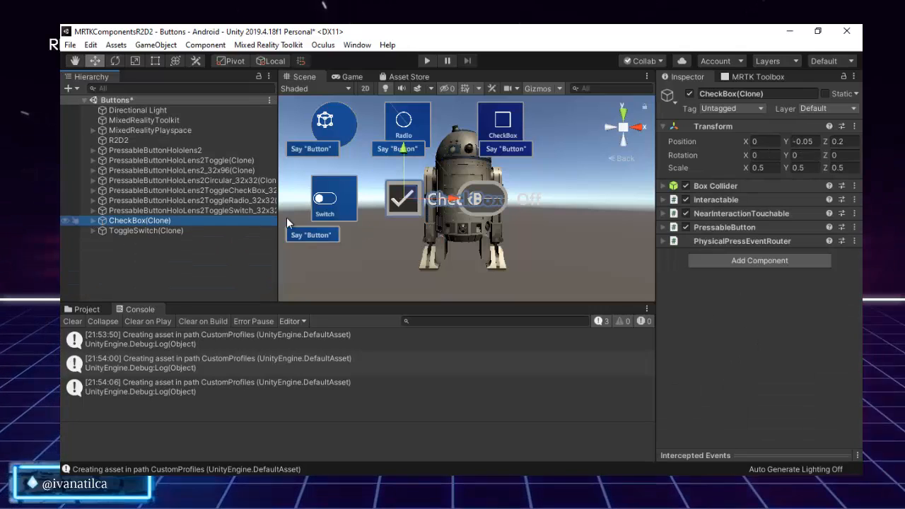
# Step: Examine the objects under ToggleSwitch(Clone)'s ButtonContent, including the Dot, and collapse the switch's children
pyautogui.click(92, 231)
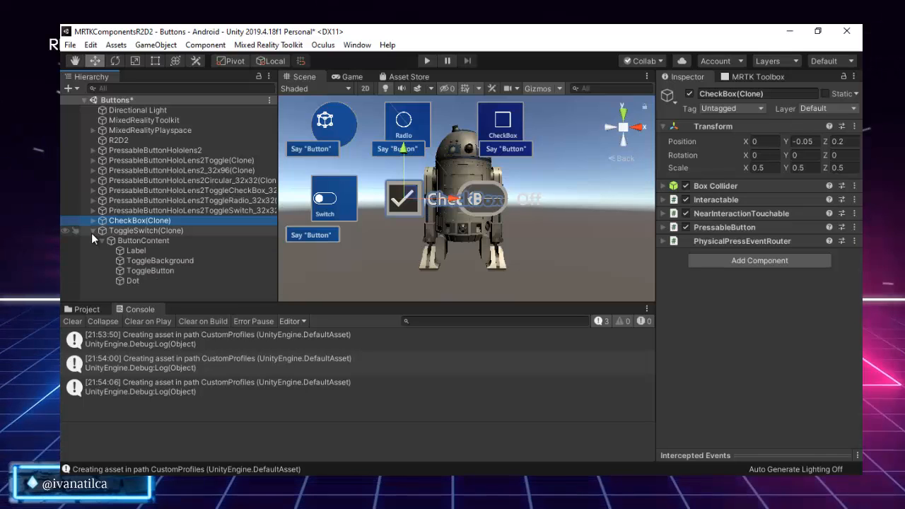
pyautogui.click(144, 241)
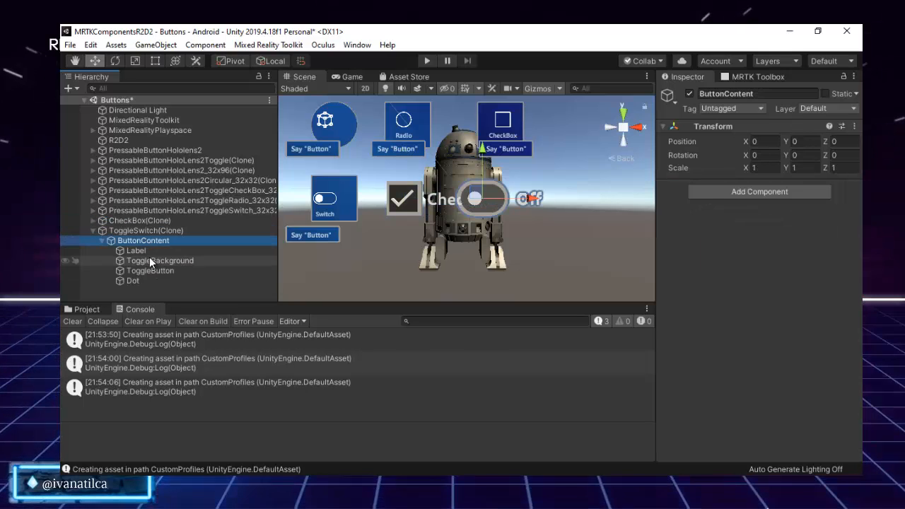
pyautogui.click(143, 258)
pyautogui.click(139, 279)
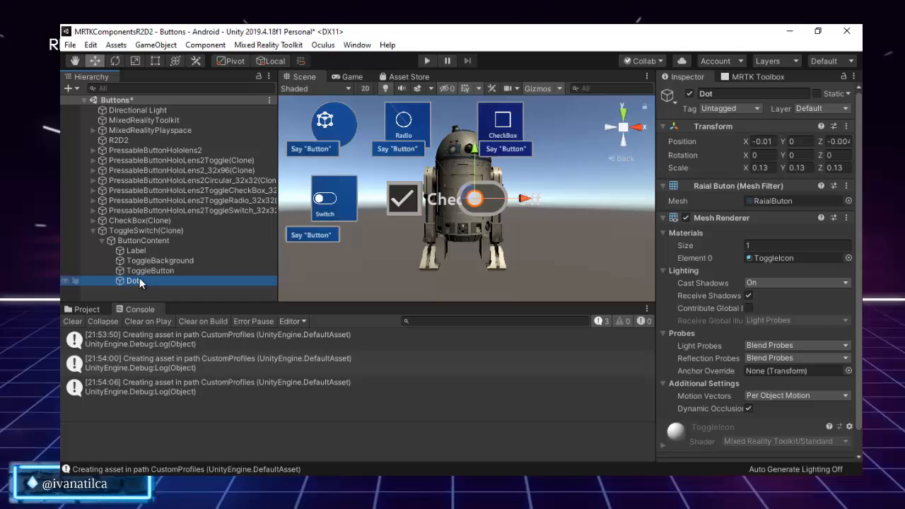
pyautogui.click(92, 230)
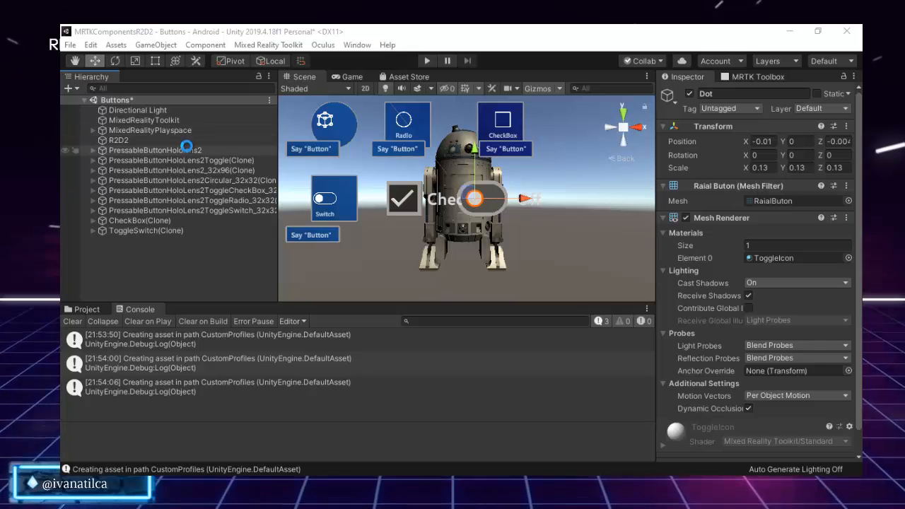
# Step: Review the press settings and events in PressableButtonHololens2's PressableButtonHoloLens2 component, including the PhysicalPressEventRouter functions available for Button Pressed
pyautogui.click(212, 150)
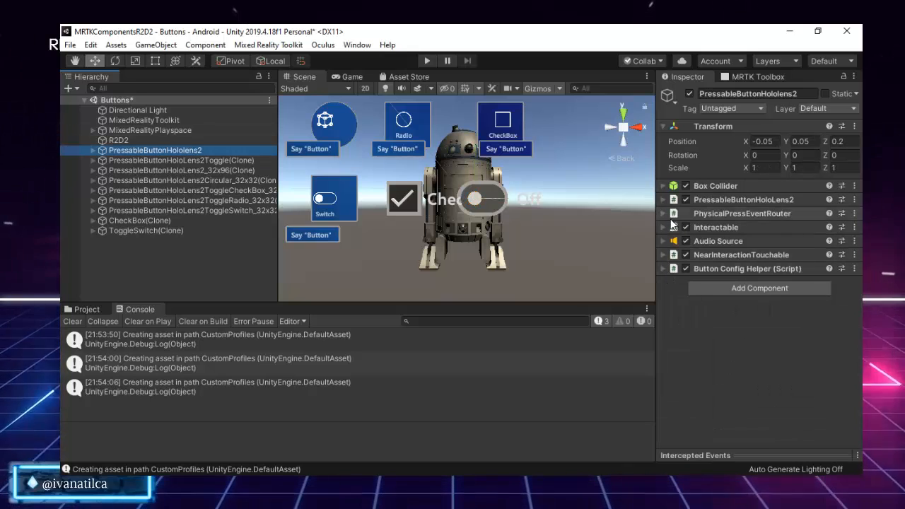
pyautogui.click(663, 200)
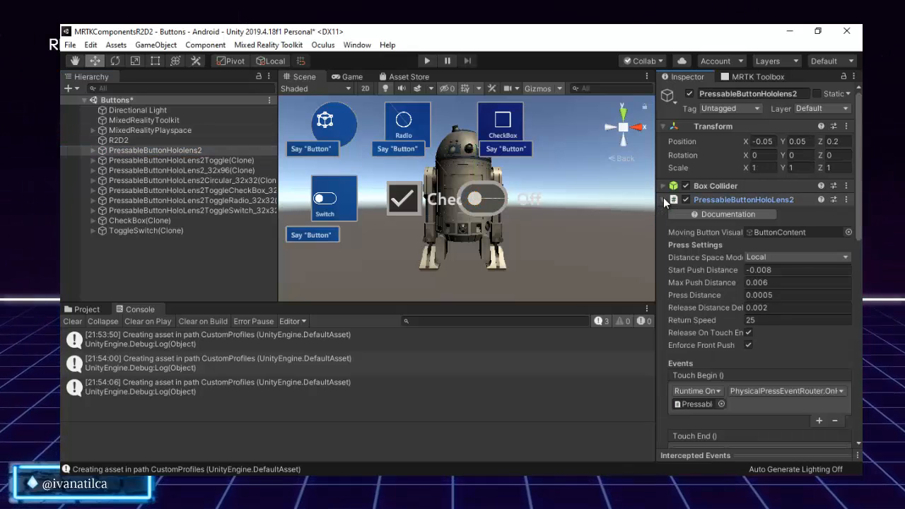
pyautogui.scroll(-5, 806, 302)
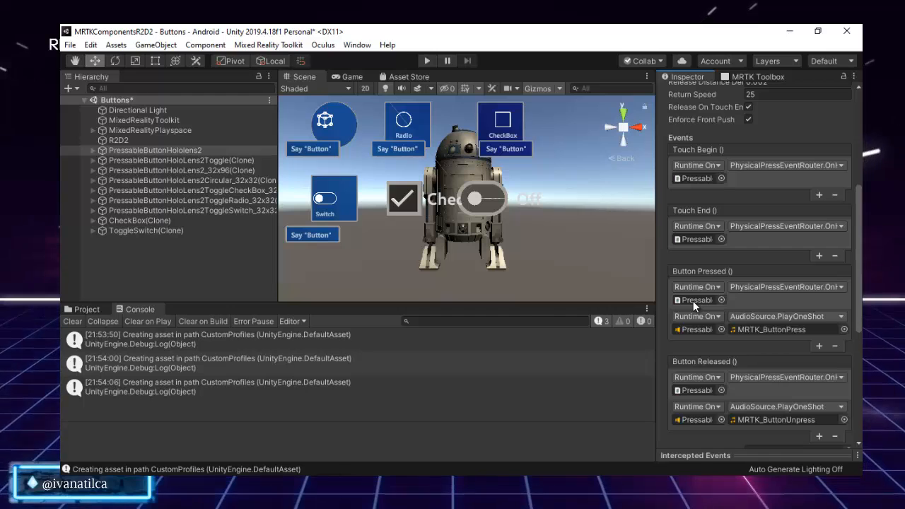
pyautogui.click(766, 287)
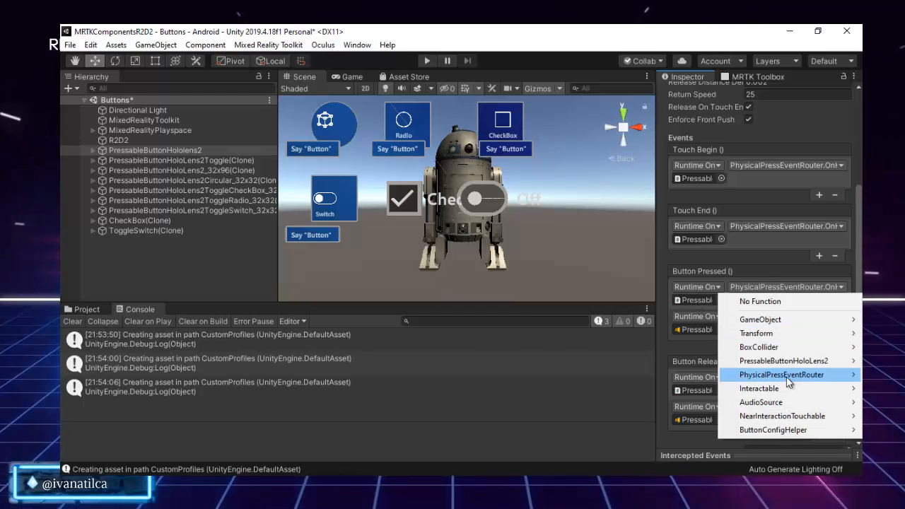
pyautogui.moveTo(789, 381)
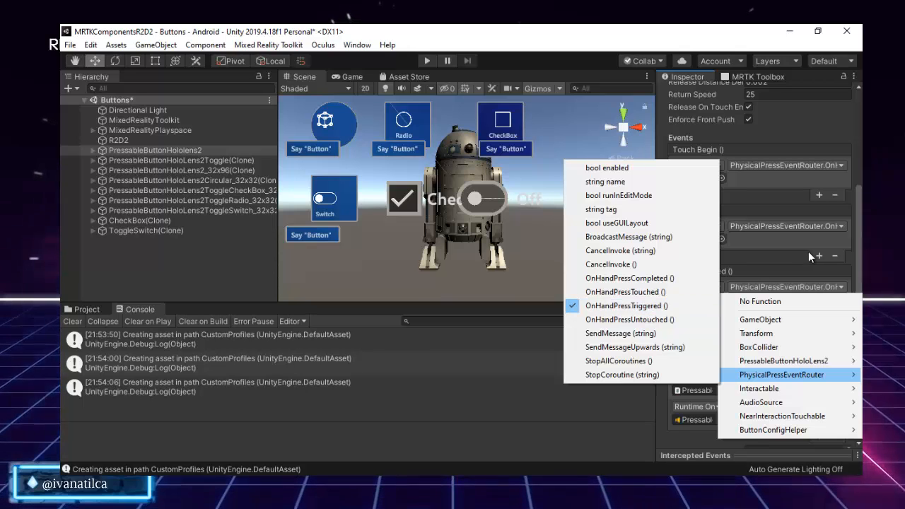
pyautogui.click(765, 264)
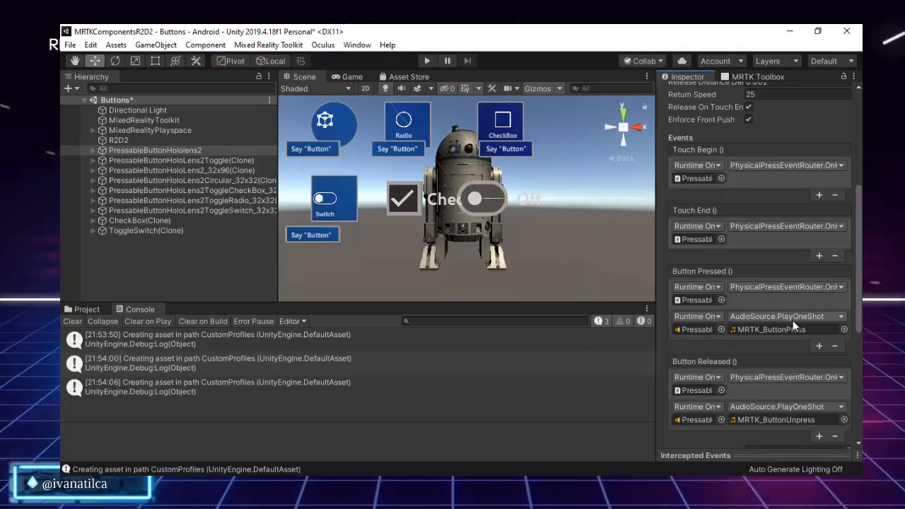
pyautogui.scroll(-3, 753, 353)
pyautogui.scroll(3, 753, 353)
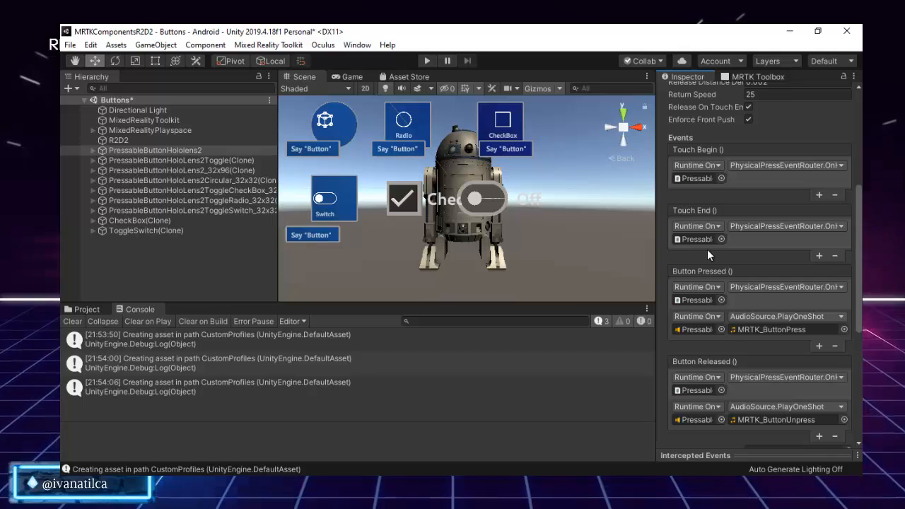
# Step: Expand the Interactable component of PressableButtonHololens2 and review its general settings and OnClick event
pyautogui.scroll(-5, 729, 281)
pyautogui.click(761, 372)
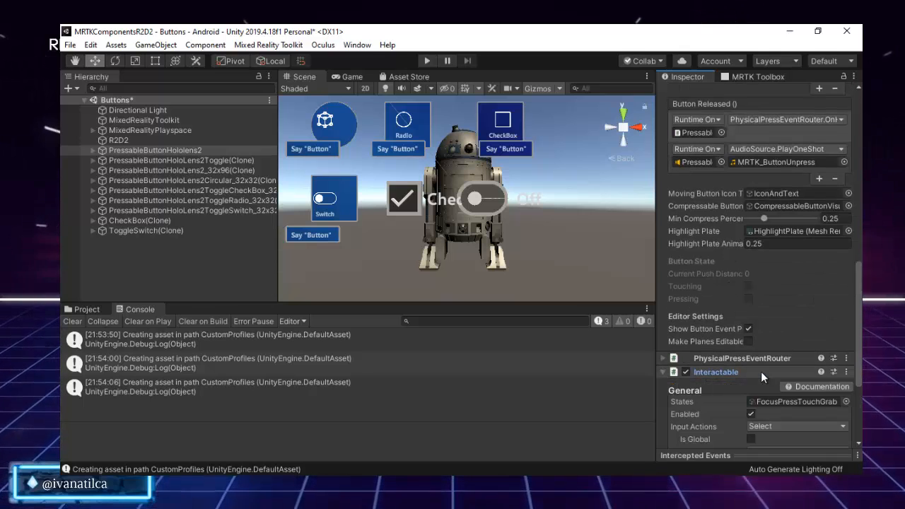
pyautogui.scroll(-4, 761, 372)
pyautogui.click(685, 370)
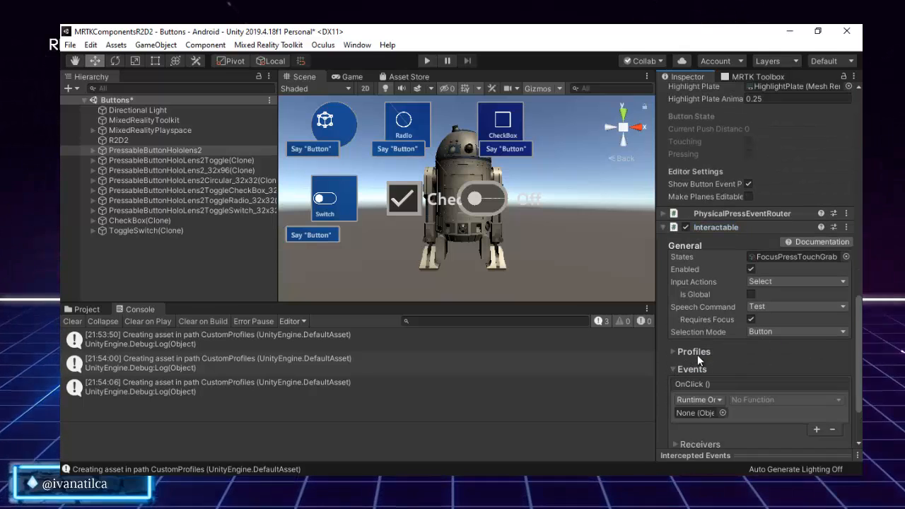
pyautogui.scroll(-2, 698, 355)
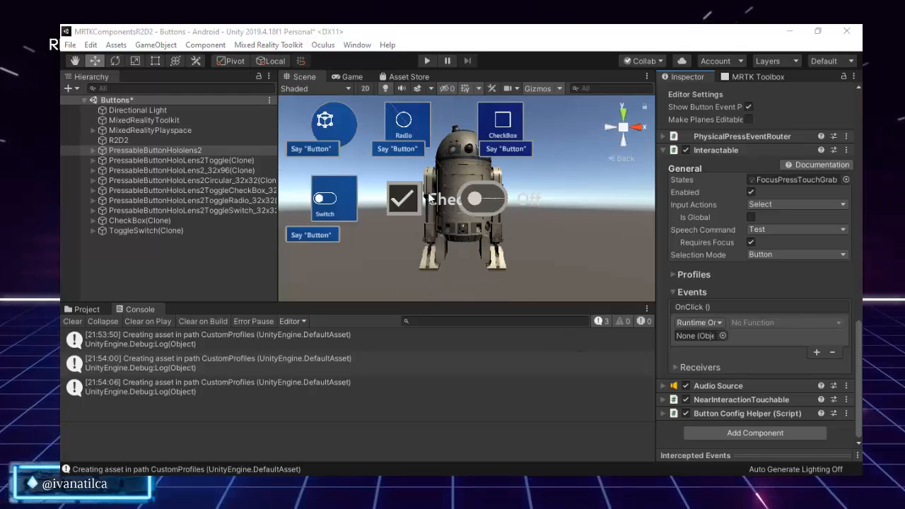
# Step: Focus on the PressableButtonHololens2 button in the scene, deselect it, and return to a view of the whole R2D2 model
pyautogui.doubleClick(162, 150)
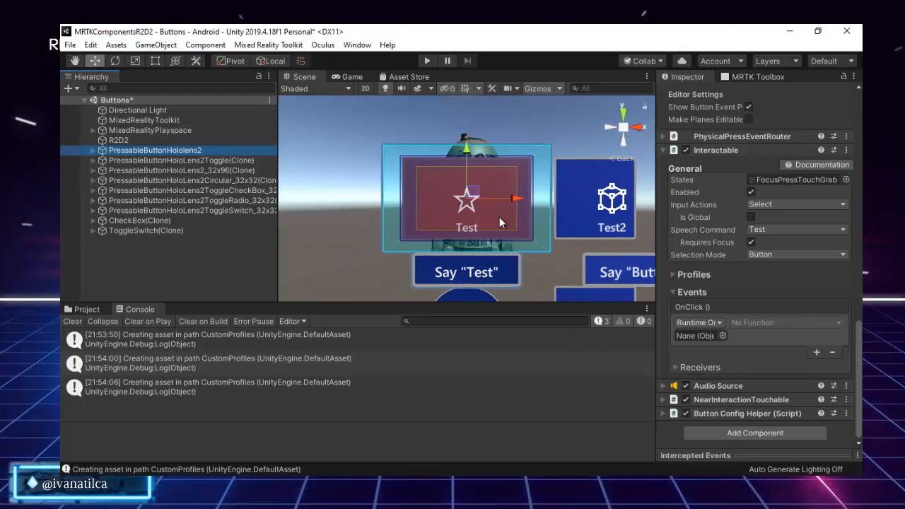
pyautogui.click(527, 225)
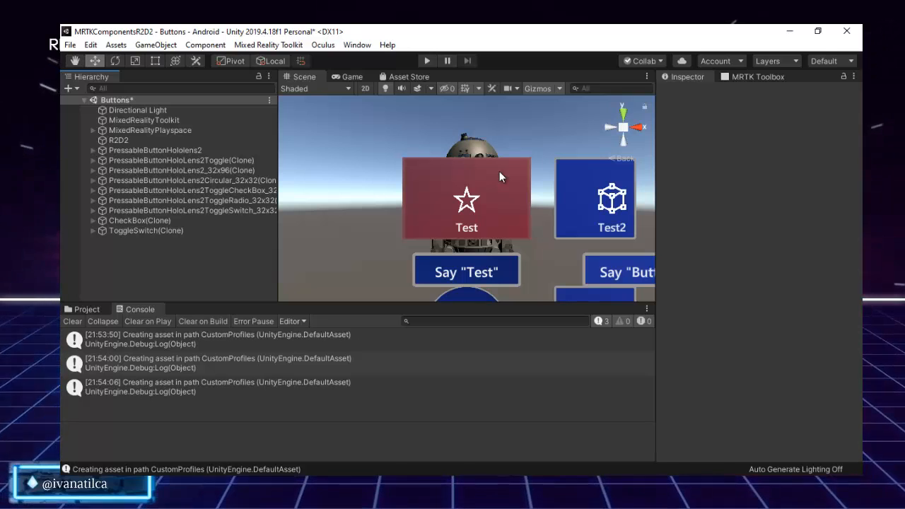
pyautogui.scroll(-5, 532, 170)
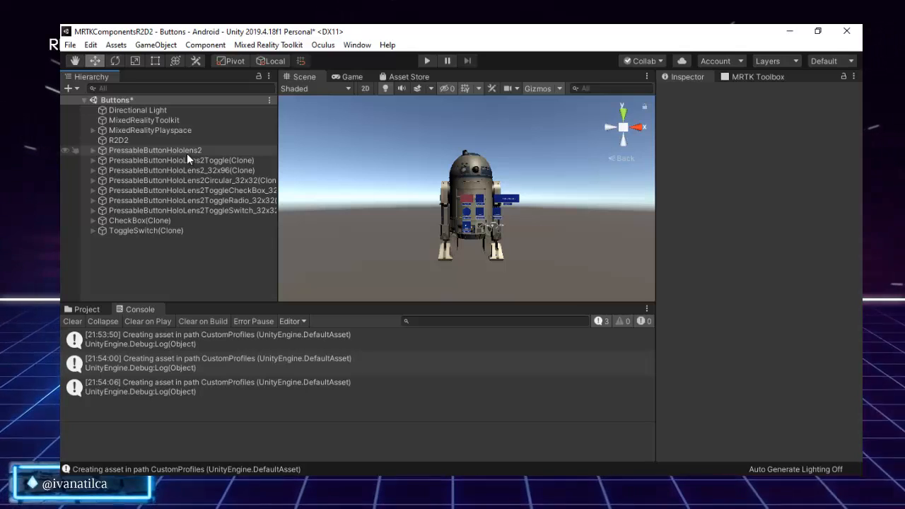
# Step: Browse the Buttons and Near Menus categories of the MRTK Toolbox and collapse both
pyautogui.click(736, 76)
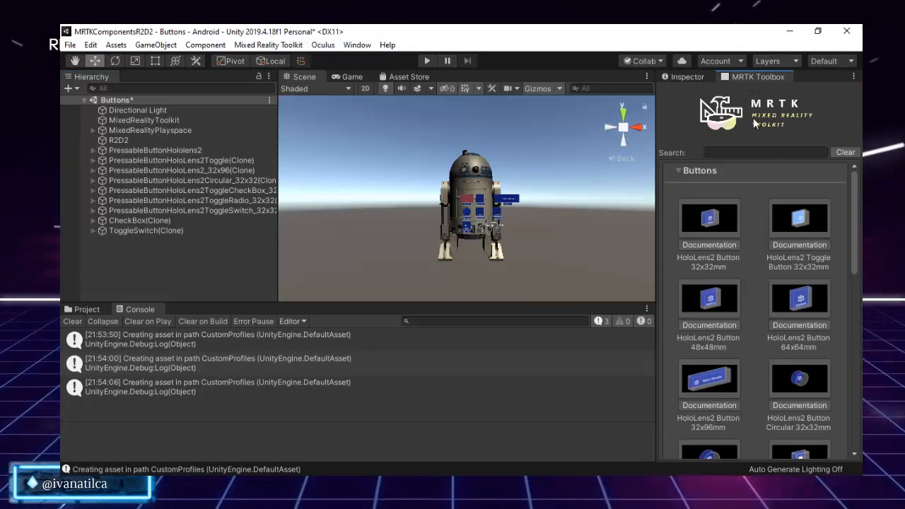
pyautogui.scroll(-2, 773, 293)
pyautogui.scroll(2, 756, 276)
pyautogui.click(677, 170)
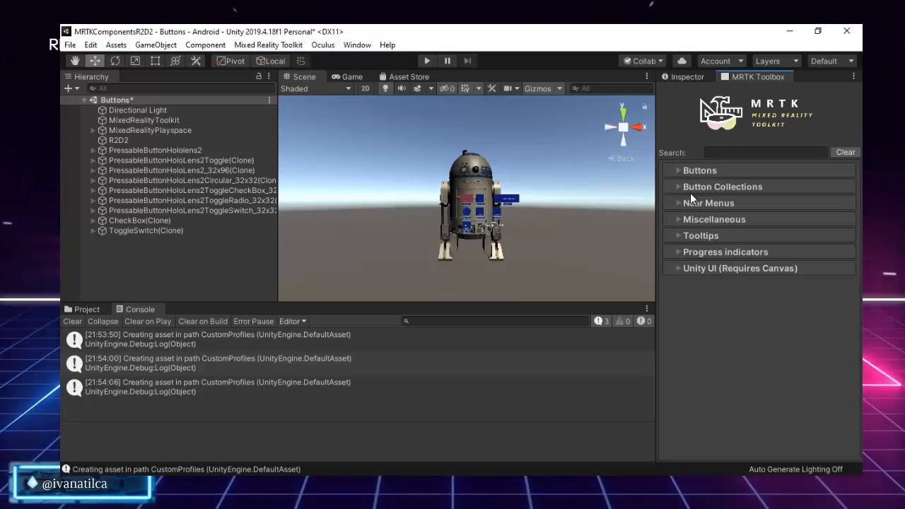
pyautogui.click(678, 203)
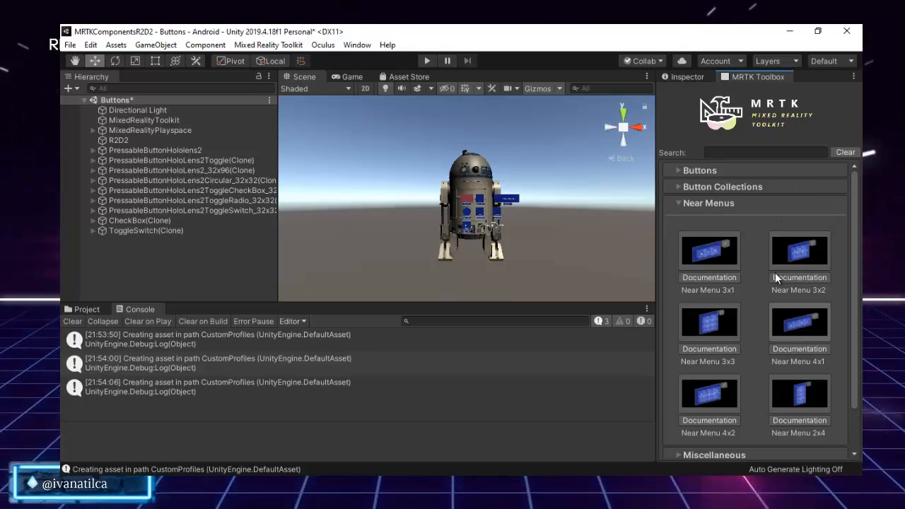
pyautogui.click(679, 203)
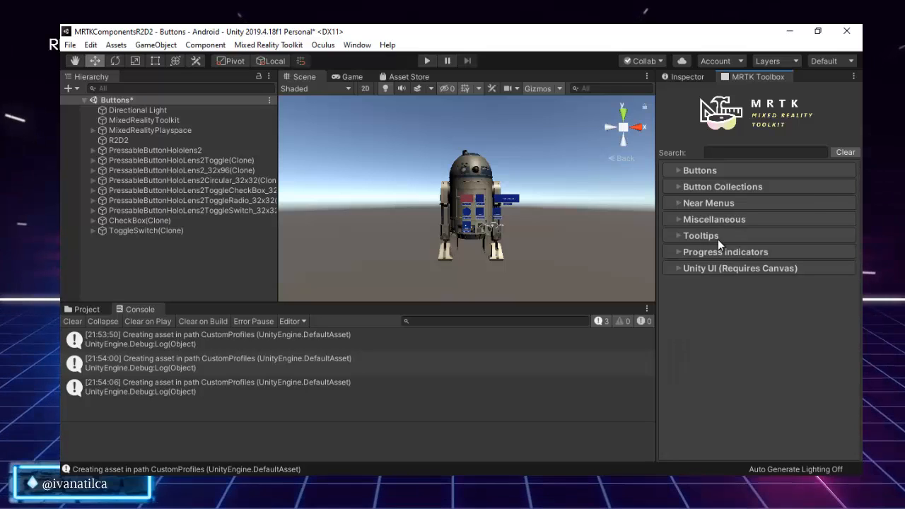